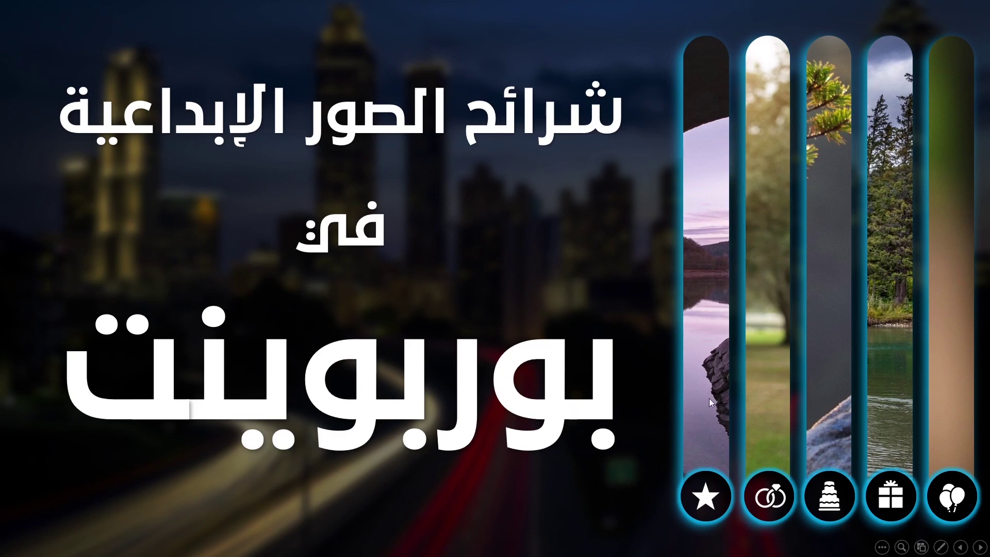
# Step: Preview the showcase by jumping between the bridge, mother-and-baby, bonsai, fisherman and cherry blossom photos
pyautogui.click(707, 494)
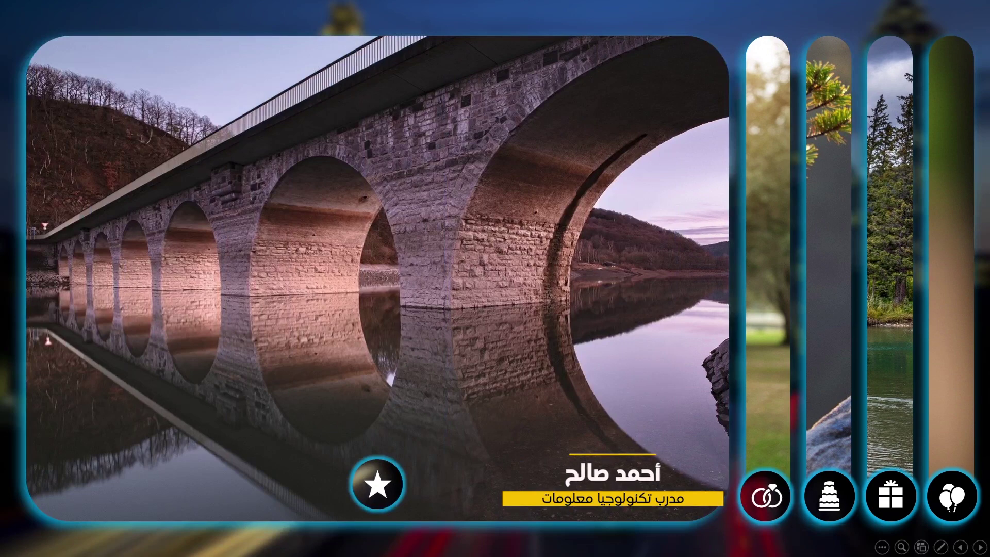
pyautogui.click(772, 495)
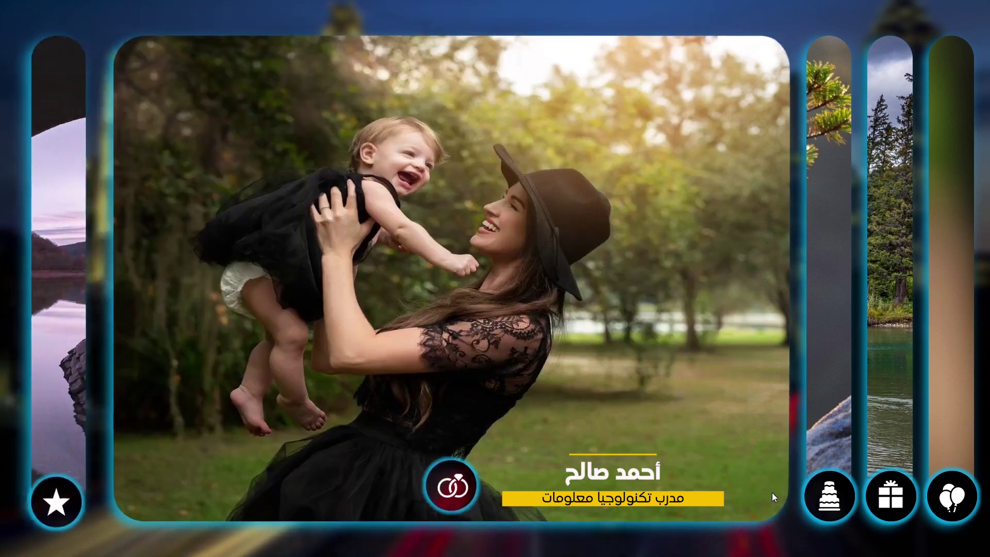
pyautogui.click(825, 497)
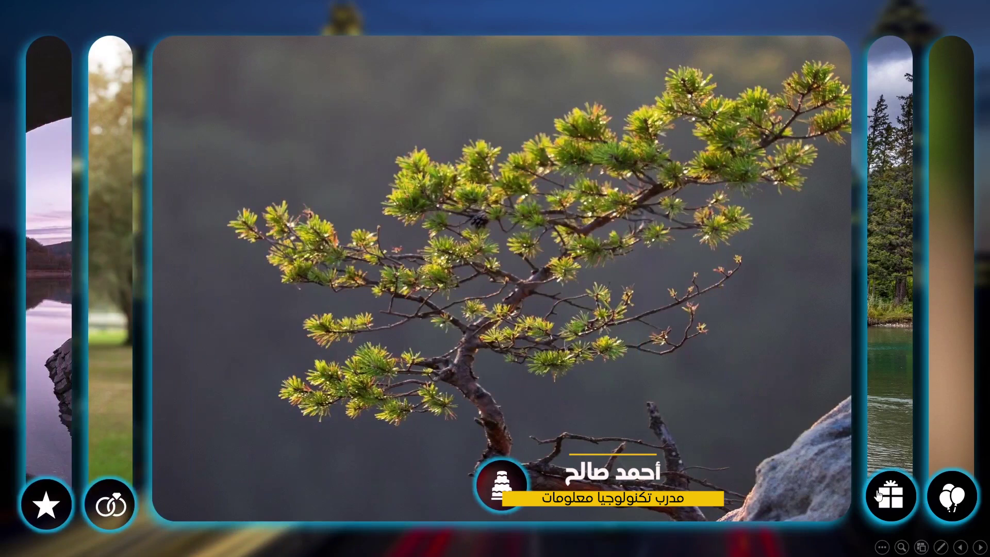
pyautogui.click(878, 496)
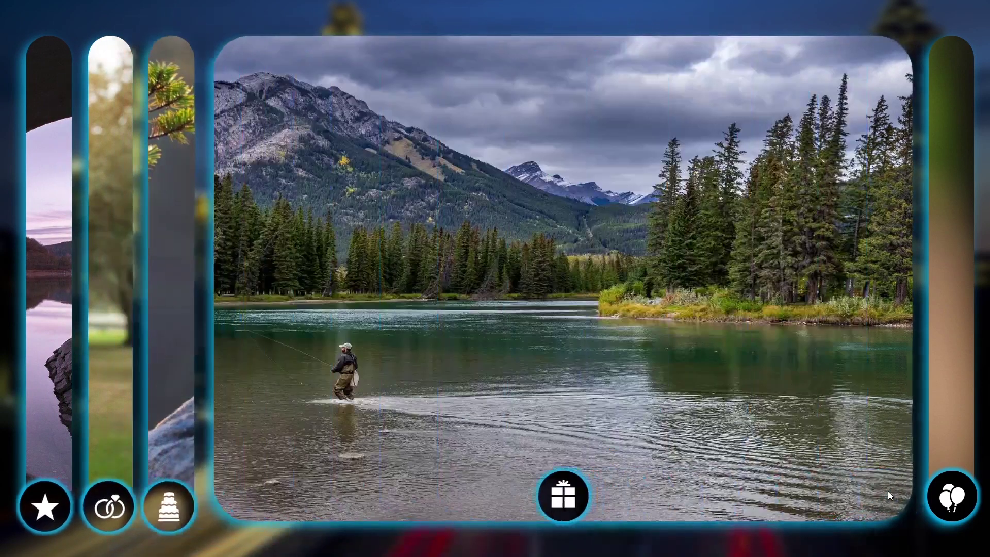
pyautogui.click(949, 496)
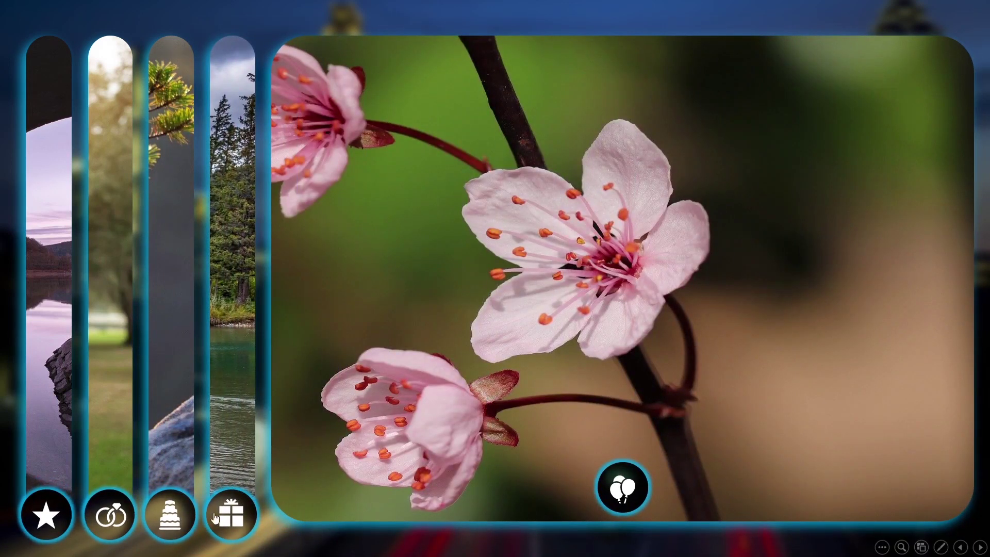
pyautogui.click(170, 519)
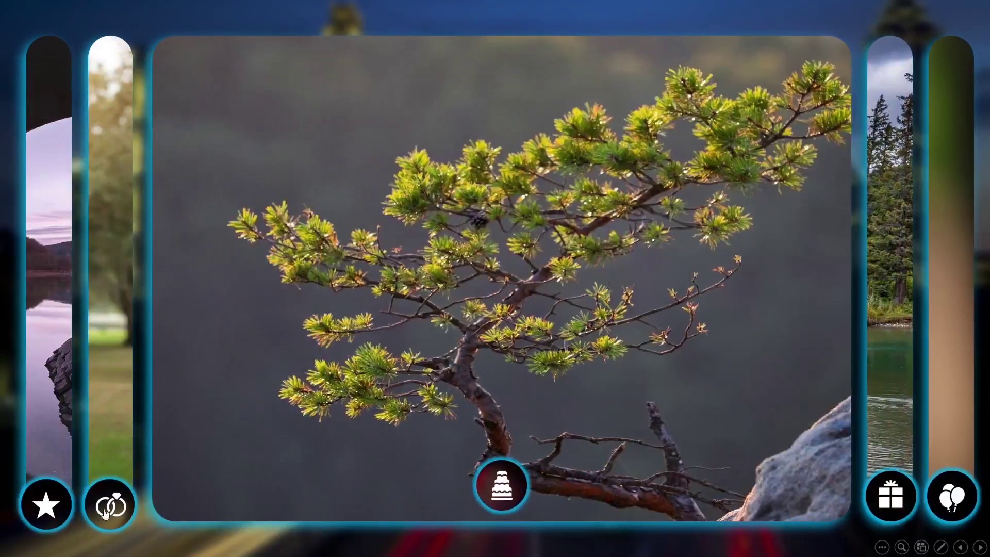
pyautogui.click(55, 509)
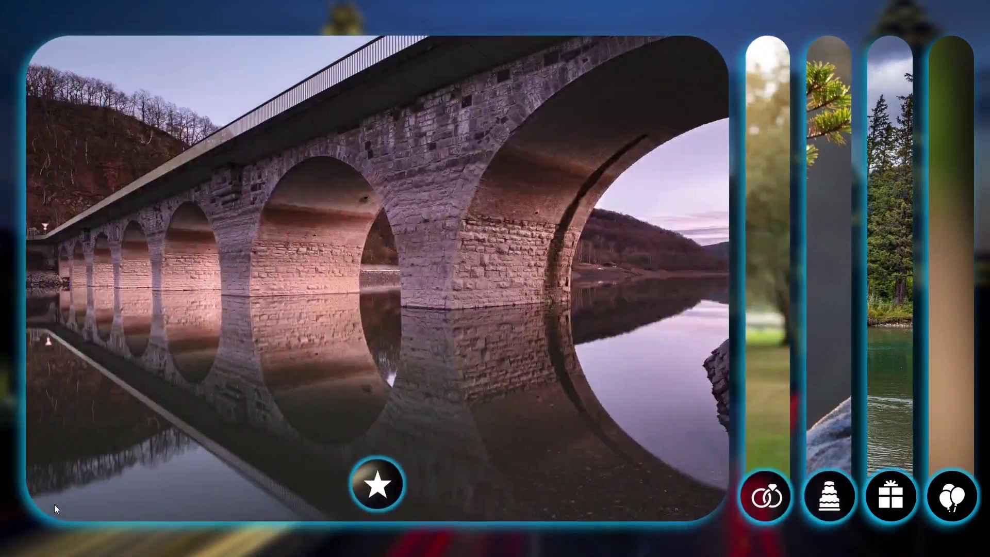
pyautogui.click(891, 498)
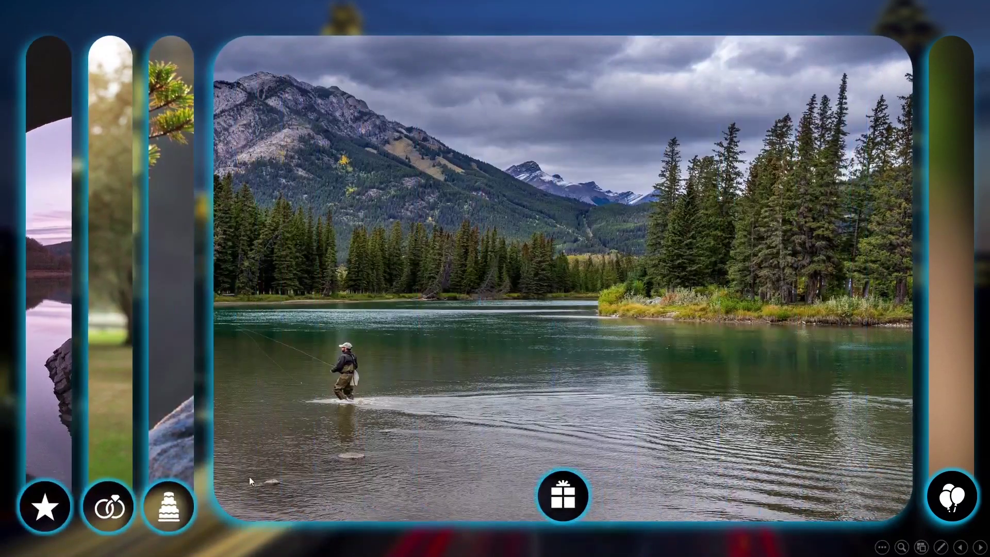
pyautogui.click(111, 501)
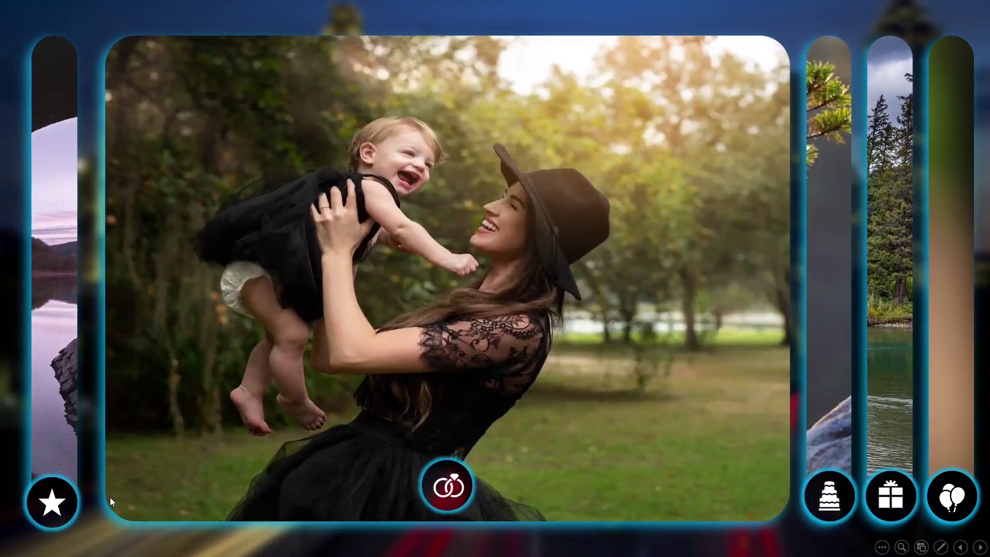
pyautogui.click(943, 499)
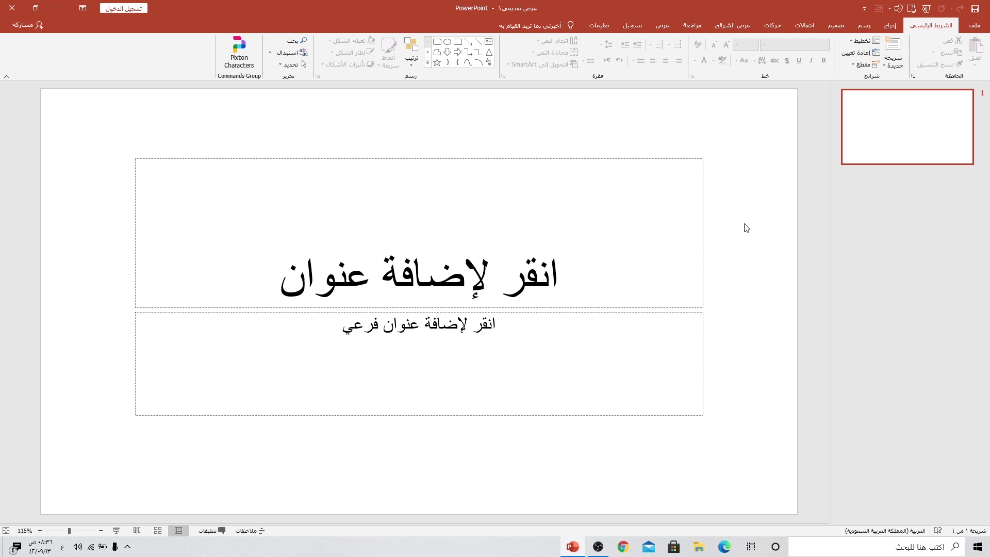
# Step: Switch the slide to Blank layout and insert the blossom, river, pine, mother-and-baby and bridge photos from the Desktop
pyautogui.rightClick(748, 195)
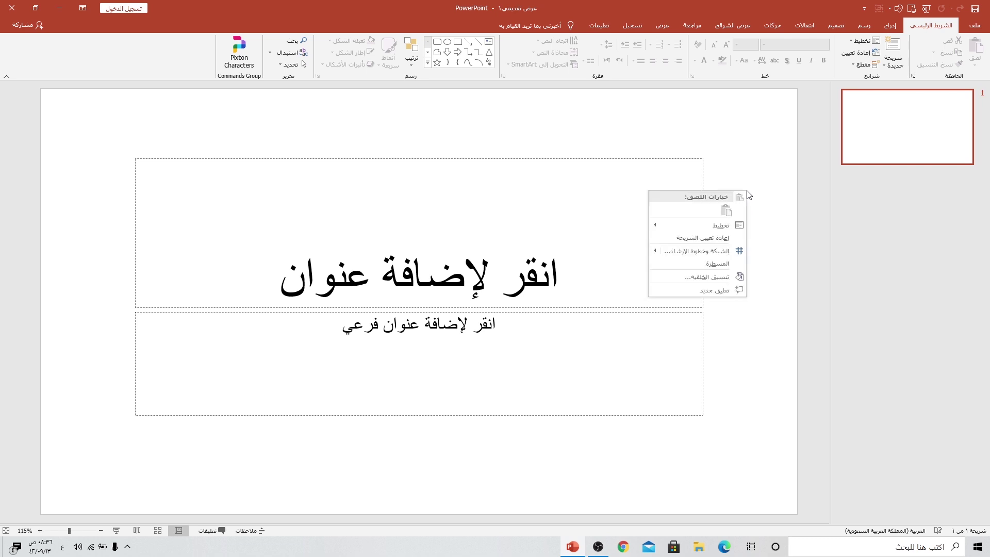
pyautogui.moveTo(696, 224)
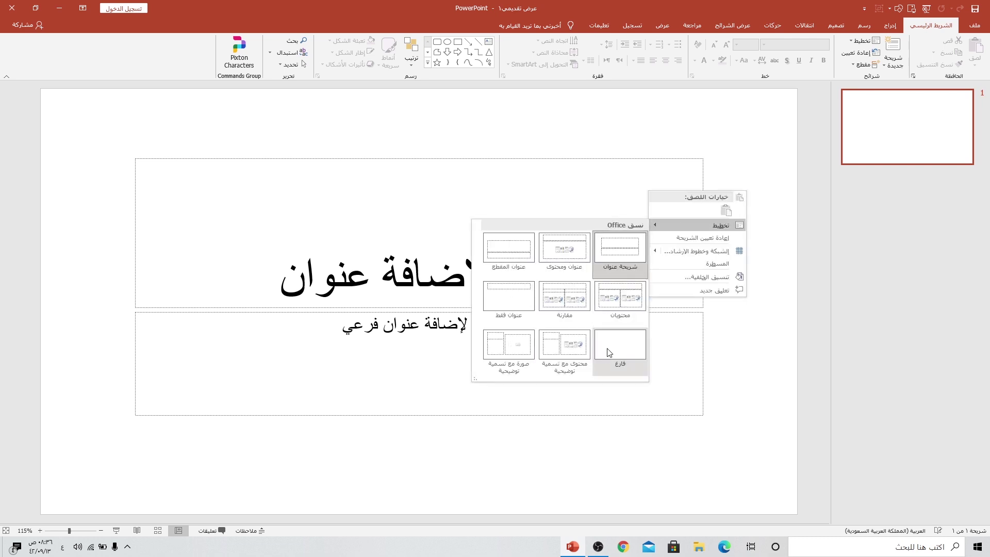
pyautogui.click(613, 354)
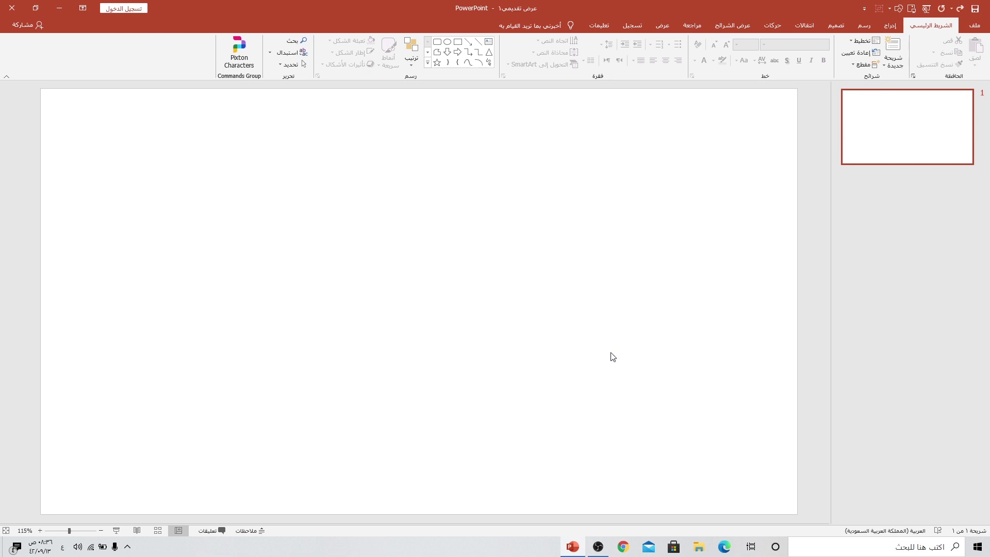
pyautogui.click(892, 25)
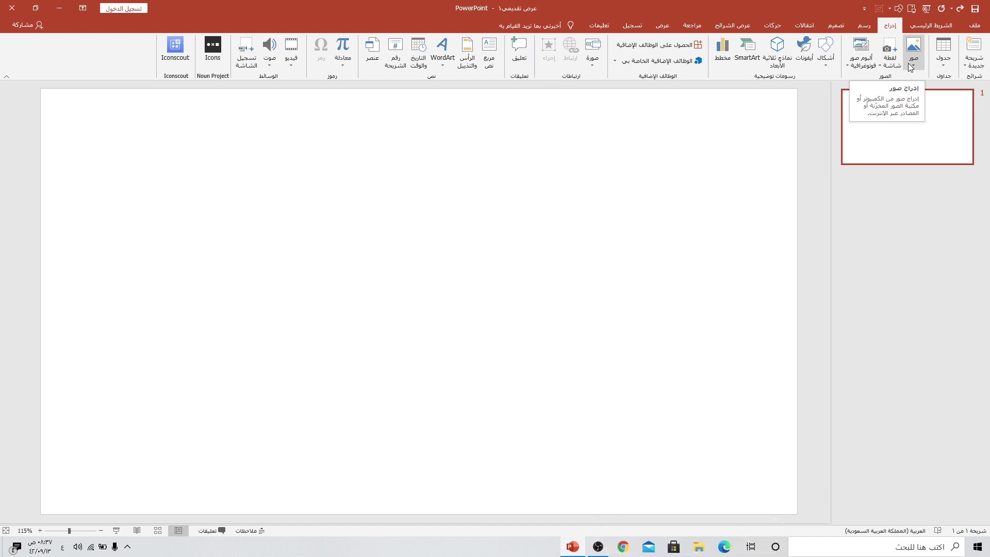
pyautogui.click(912, 65)
pyautogui.click(899, 91)
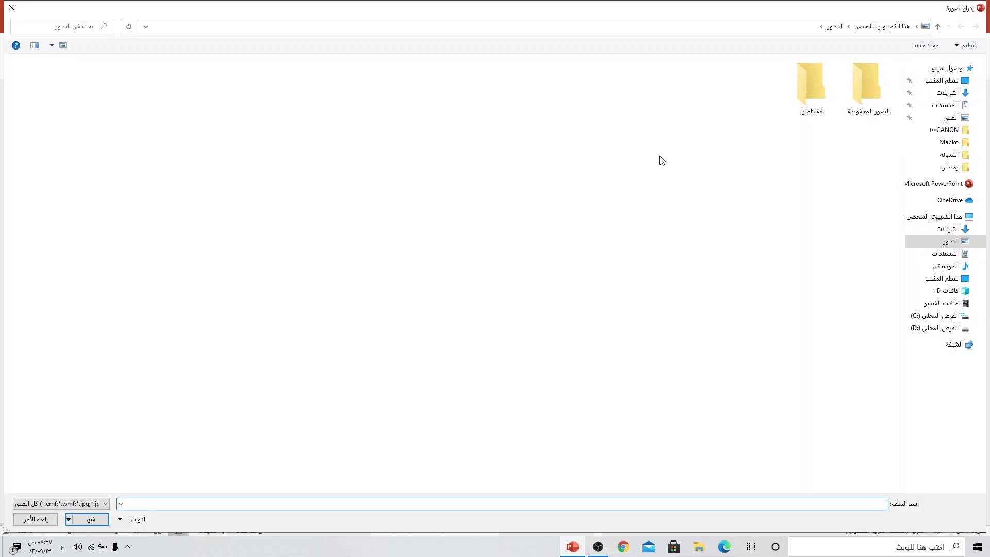
pyautogui.click(940, 83)
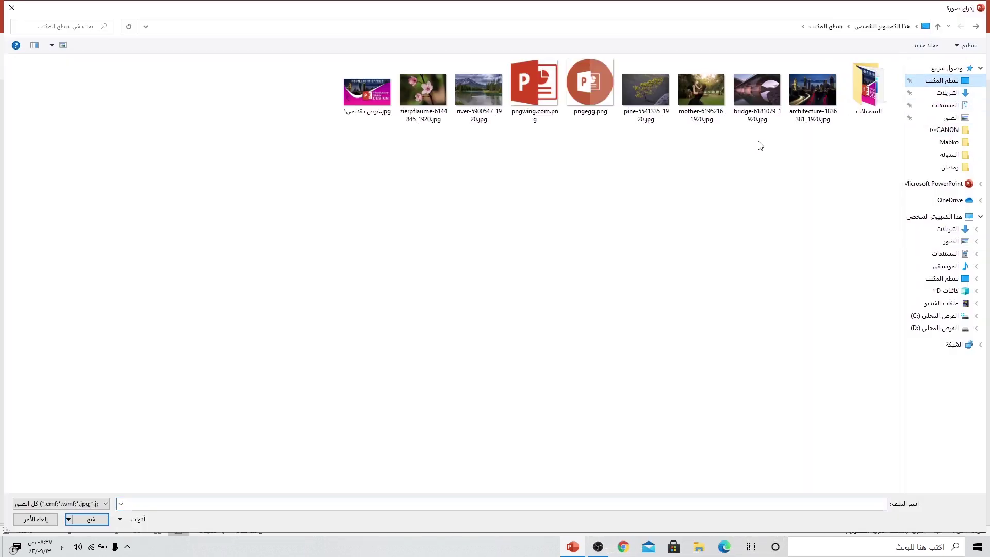
pyautogui.click(422, 107)
pyautogui.keyDown('ctrl'); pyautogui.click(478, 103); pyautogui.keyUp('ctrl')
pyautogui.keyDown('ctrl'); pyautogui.click(646, 98); pyautogui.keyUp('ctrl')
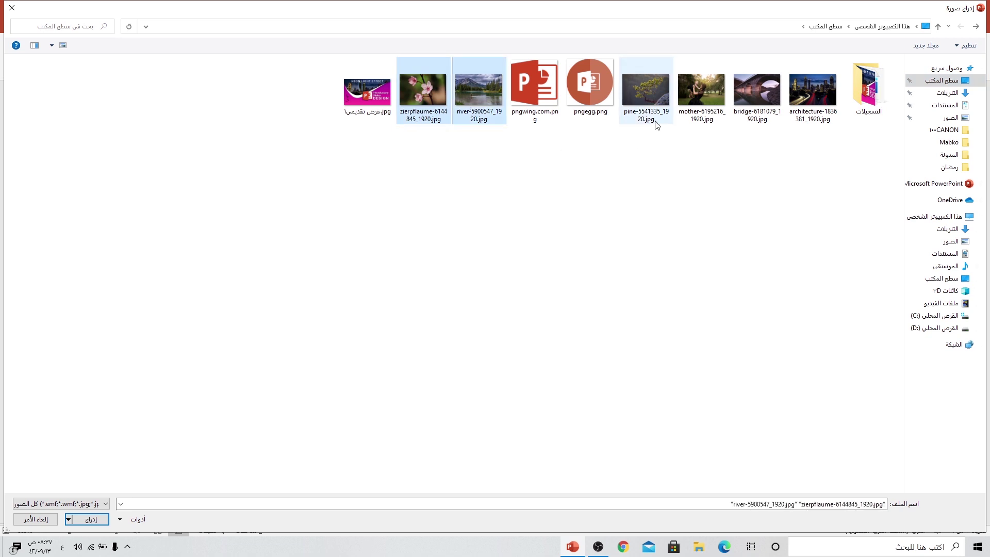
pyautogui.keyDown('ctrl'); pyautogui.click(694, 107); pyautogui.keyUp('ctrl')
pyautogui.keyDown('ctrl'); pyautogui.click(735, 96); pyautogui.keyUp('ctrl')
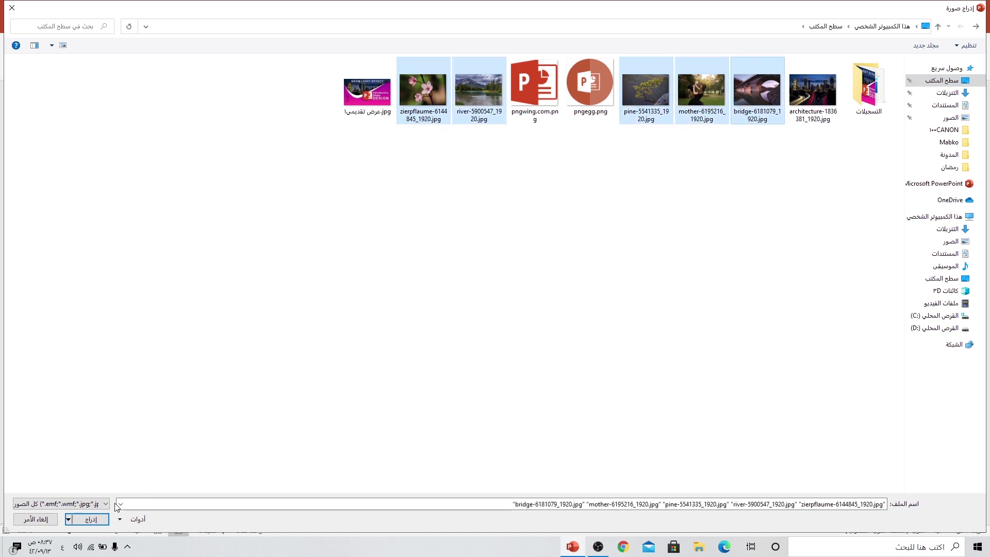
pyautogui.click(99, 521)
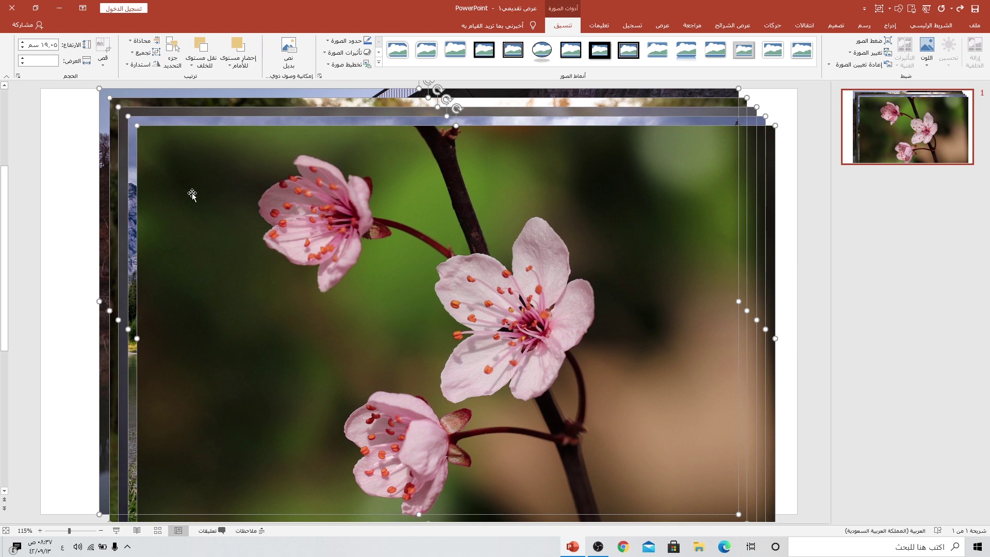
# Step: Align the five photos centre and middle so they stack exactly on each other
pyautogui.click(140, 41)
pyautogui.click(127, 68)
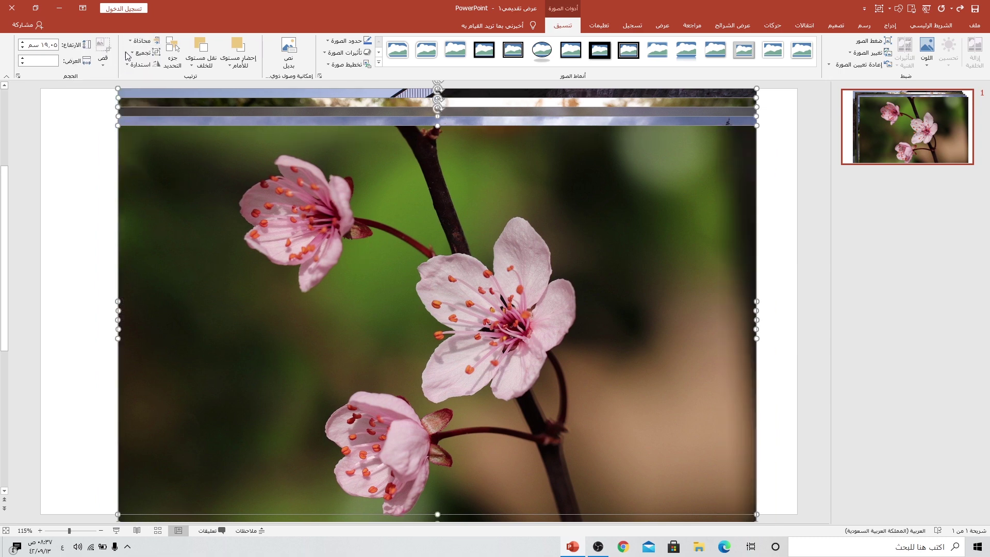
pyautogui.click(139, 41)
pyautogui.click(117, 105)
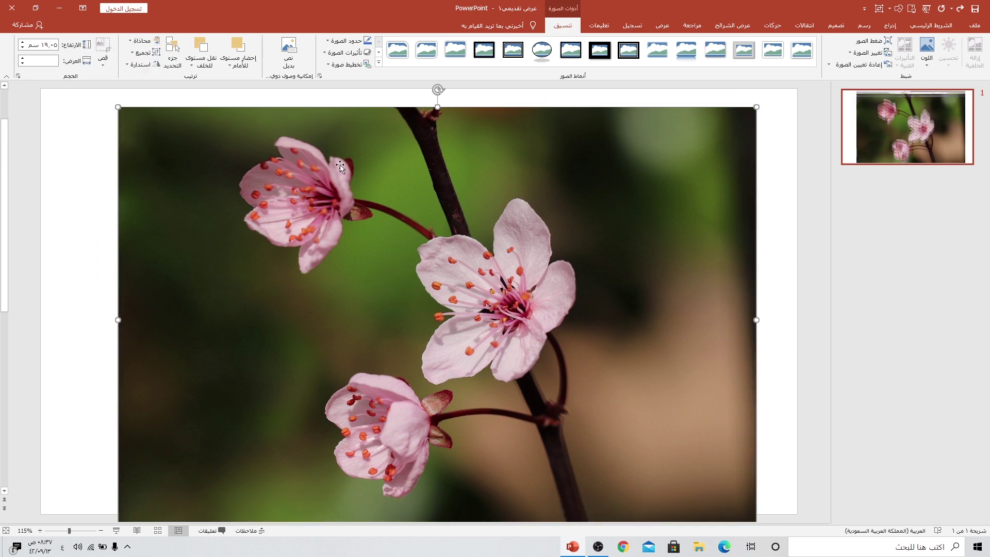
# Step: Shrink the stacked photos to 16.6 cm tall, centre them on the slide, and reselect them for cropping
pyautogui.moveTo(266, 259); pyautogui.dragTo(256, 243)
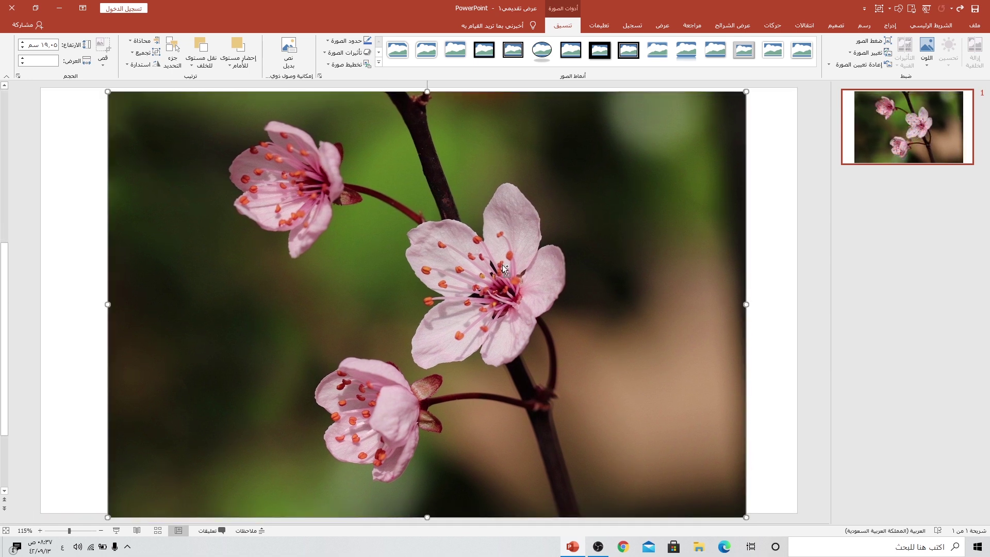
pyautogui.moveTo(107, 517); pyautogui.dragTo(156, 487)
pyautogui.moveTo(333, 343); pyautogui.dragTo(334, 334)
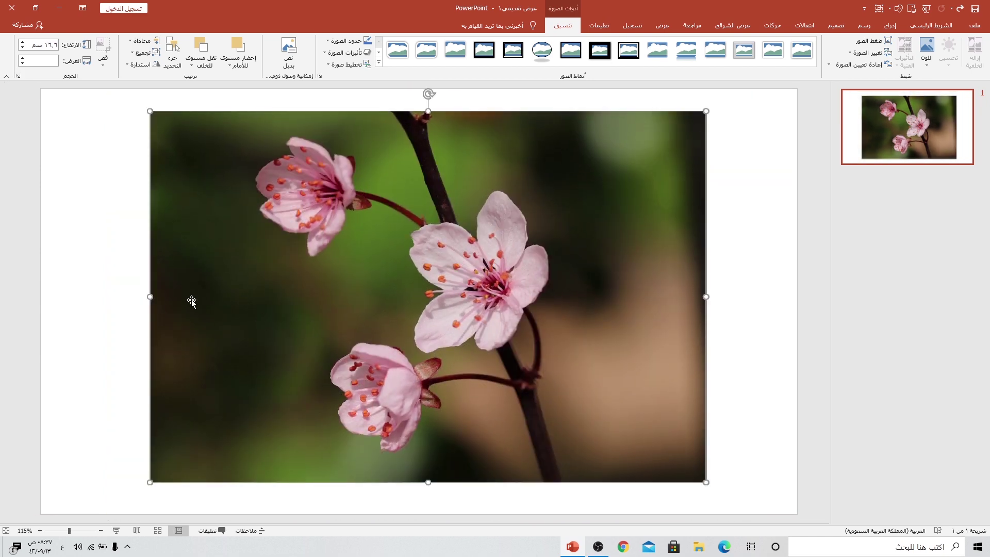
pyautogui.press('Escape')
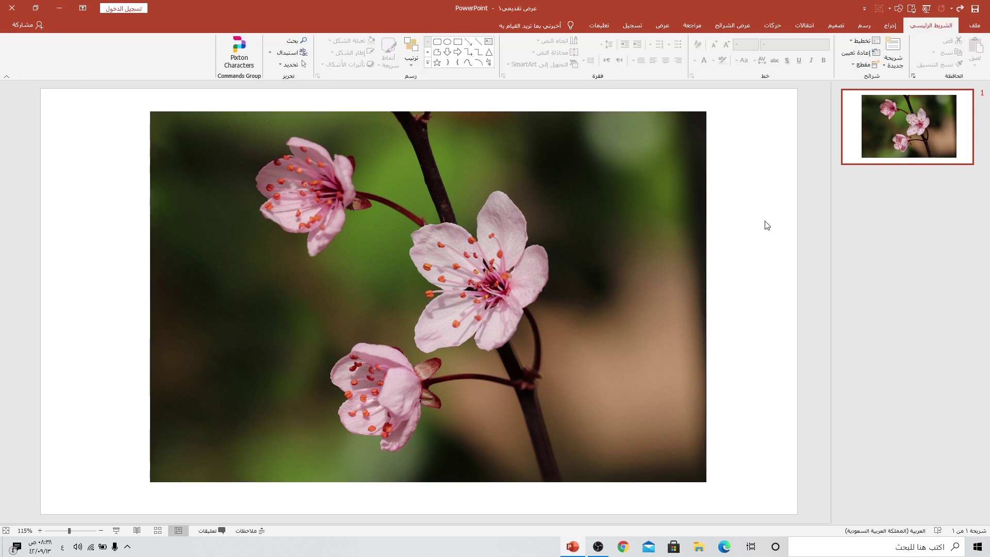
pyautogui.press('Tab')
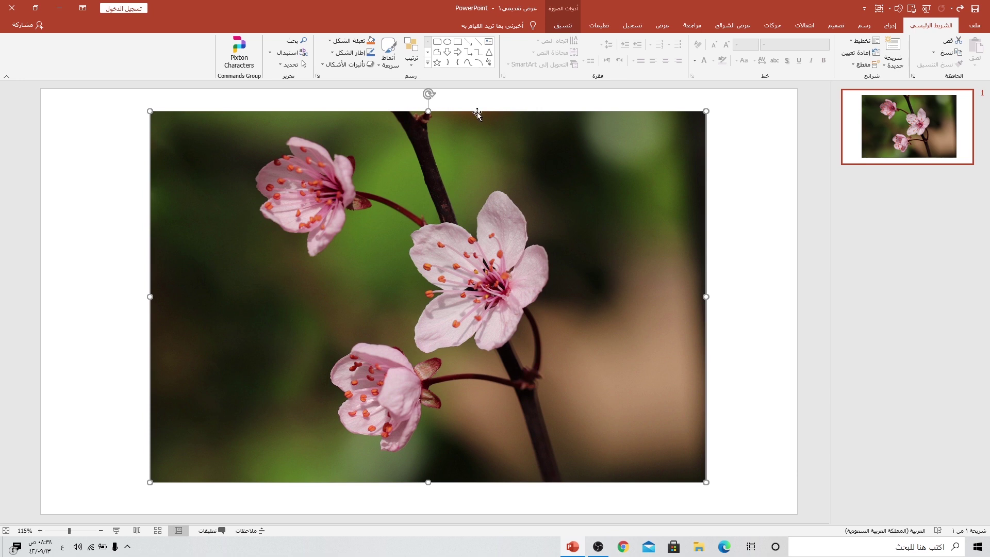
pyautogui.click(563, 25)
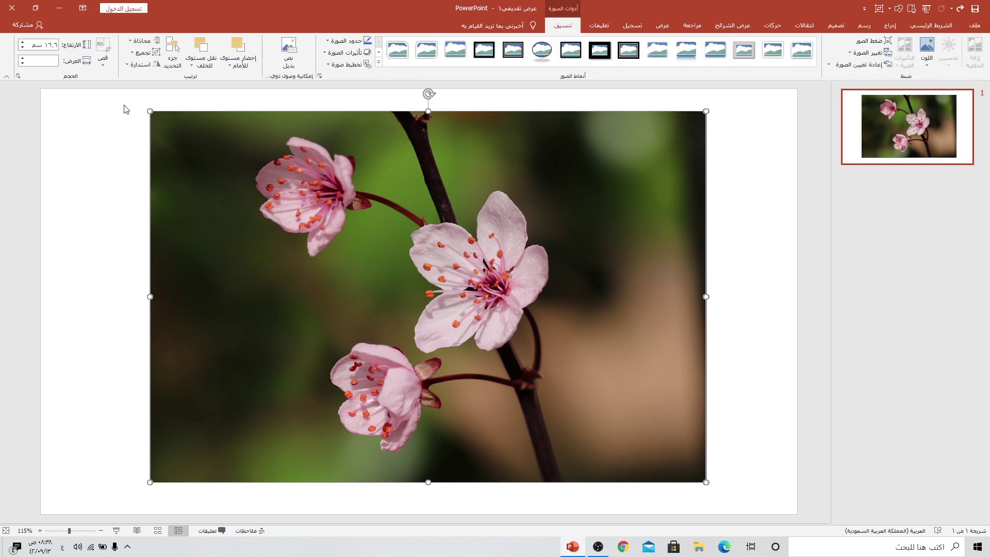
pyautogui.click(103, 64)
pyautogui.moveTo(68, 90)
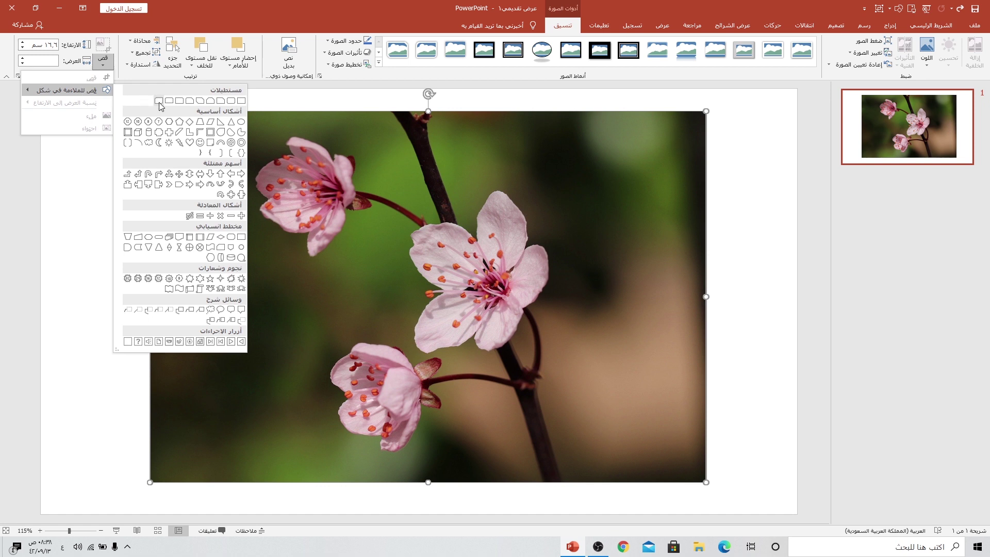
# Step: Crop the stacked photos to a rounded rectangle shape
pyautogui.click(234, 101)
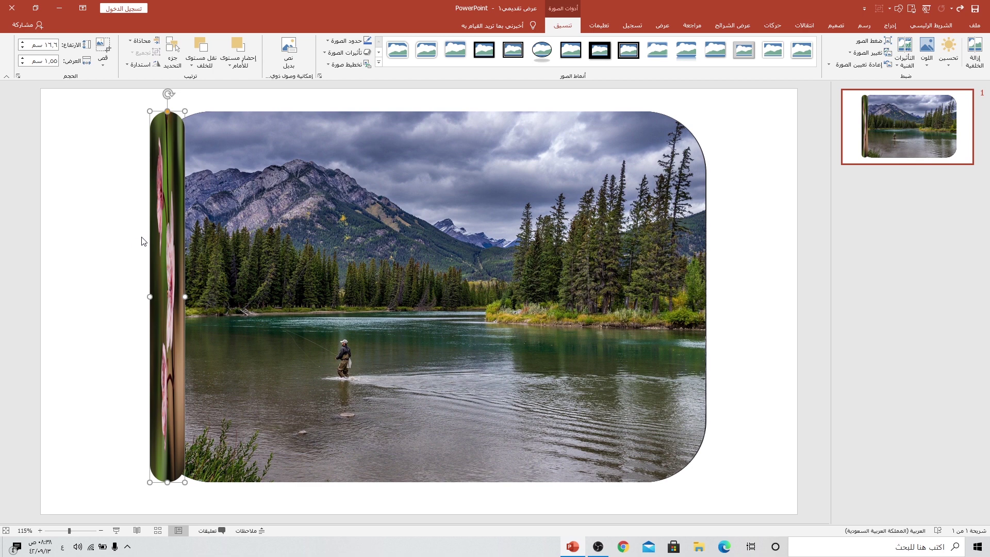
pyautogui.click(471, 236)
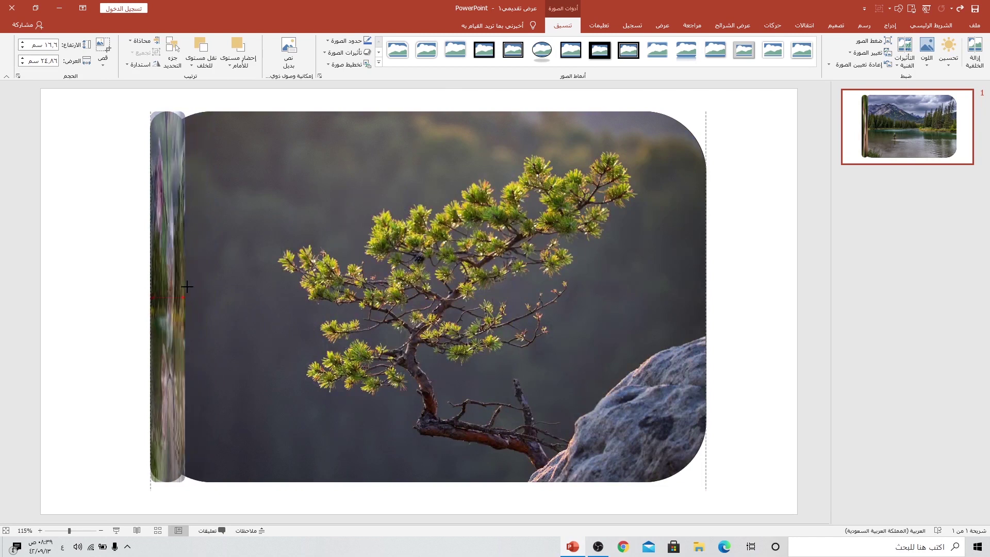
pyautogui.click(176, 186)
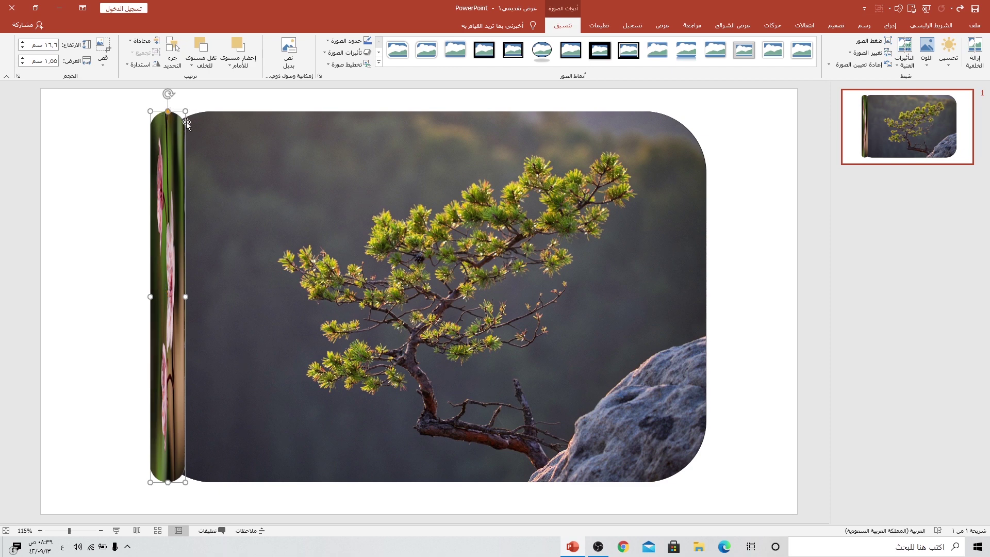
# Step: Narrow the pine, mother-and-baby and bridge photos into 1.58 cm-wide strips at the left edge
pyautogui.click(622, 197)
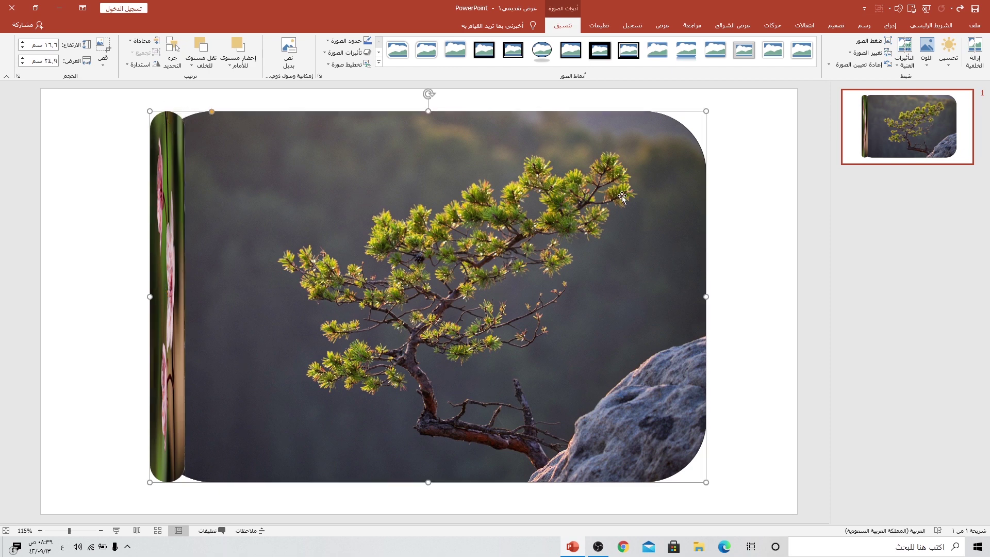
pyautogui.moveTo(705, 294); pyautogui.dragTo(181, 261)
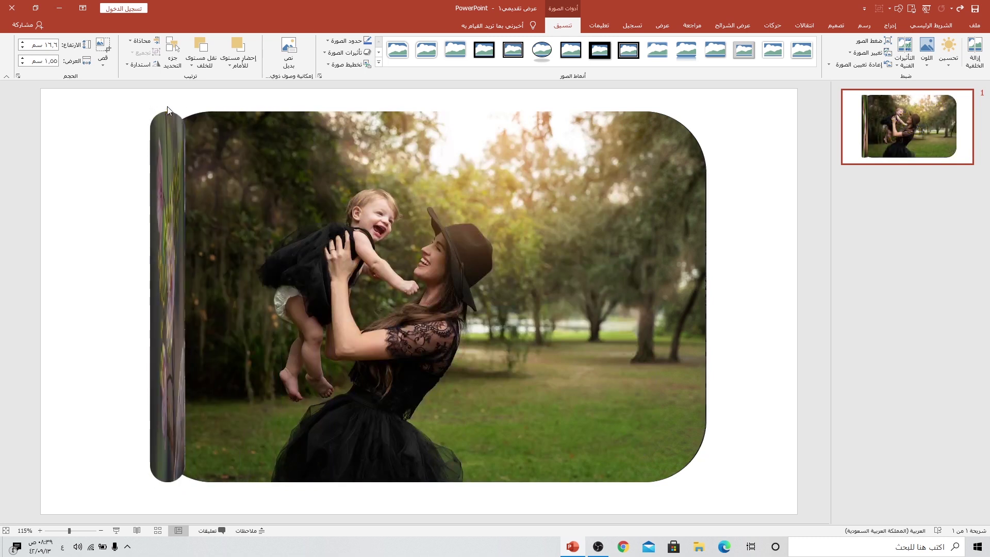
pyautogui.click(251, 187)
pyautogui.moveTo(705, 296); pyautogui.dragTo(183, 295)
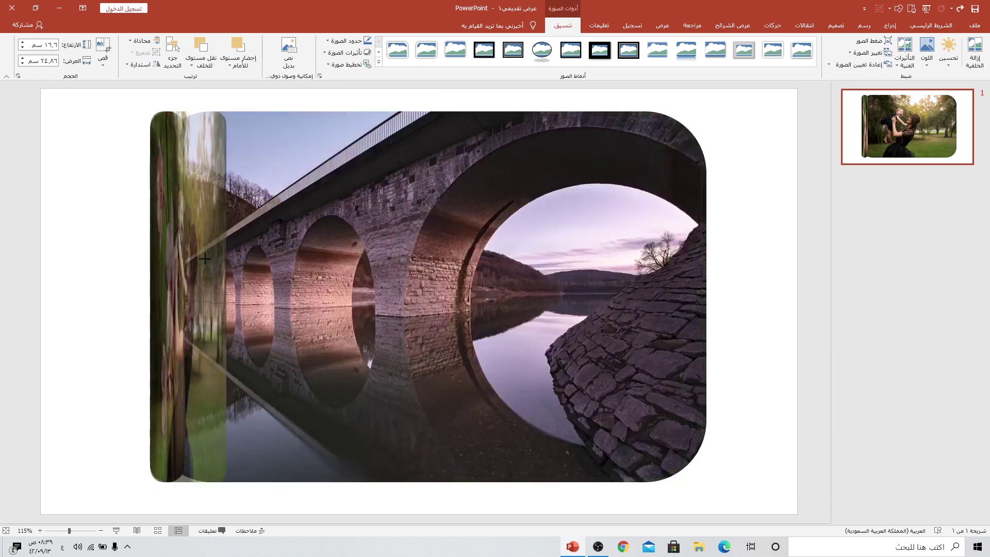
pyautogui.click(498, 184)
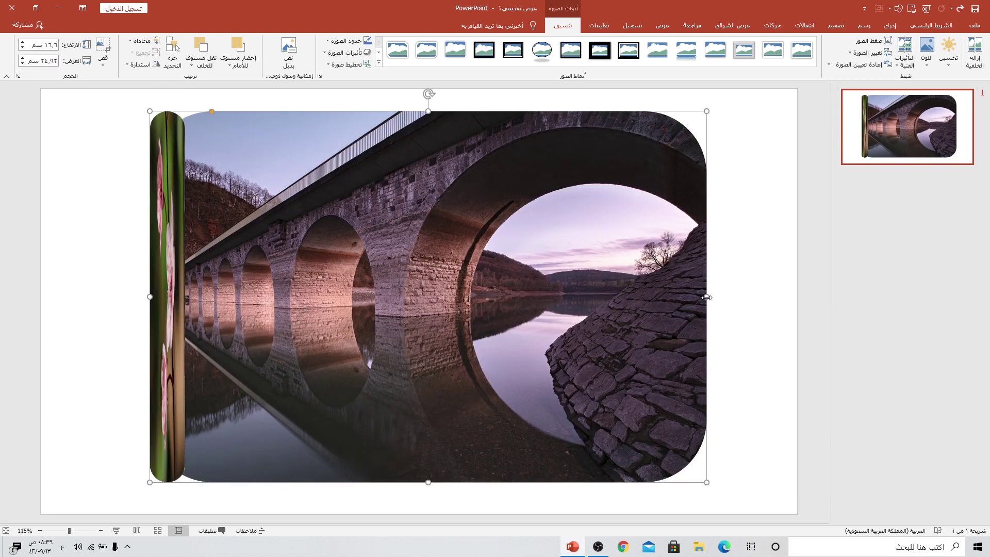
pyautogui.moveTo(706, 298); pyautogui.dragTo(186, 259)
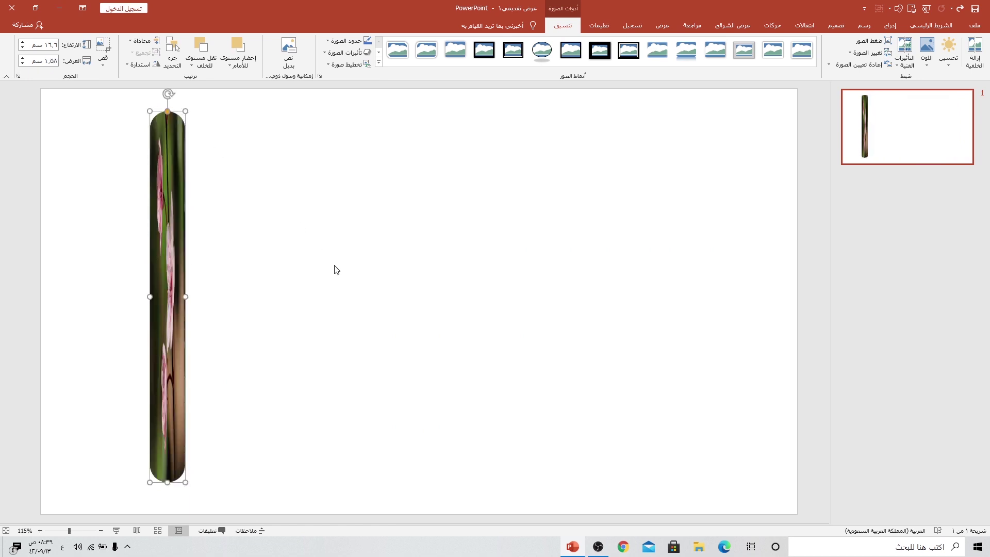
# Step: Move the five photo strips to the slide's right side, placing them next to each other
pyautogui.moveTo(186, 235); pyautogui.dragTo(773, 231)
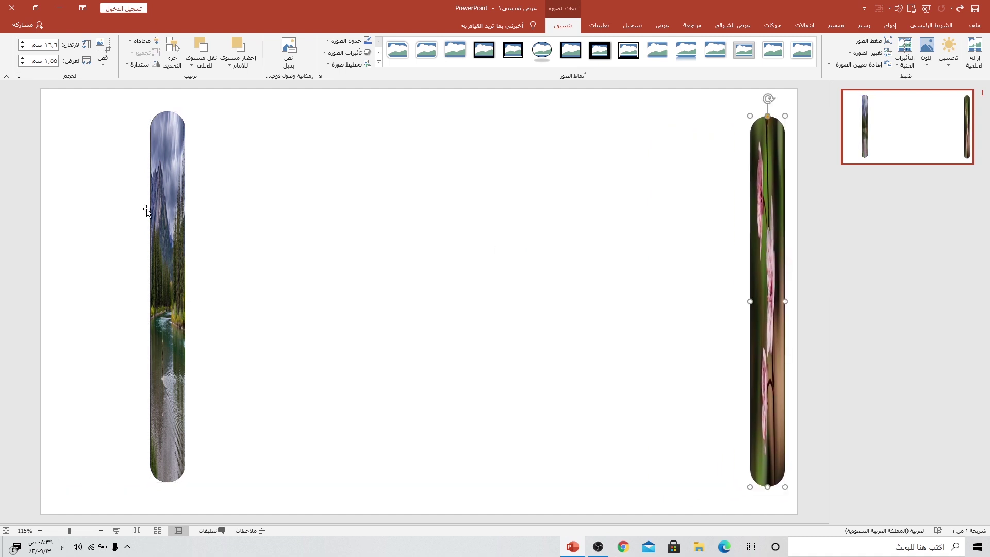
pyautogui.moveTo(187, 208)
pyautogui.mouseDown()
pyautogui.moveTo(396, 233)
pyautogui.moveTo(741, 213)
pyautogui.mouseUp()
pyautogui.moveTo(167, 253); pyautogui.dragTo(670, 261)
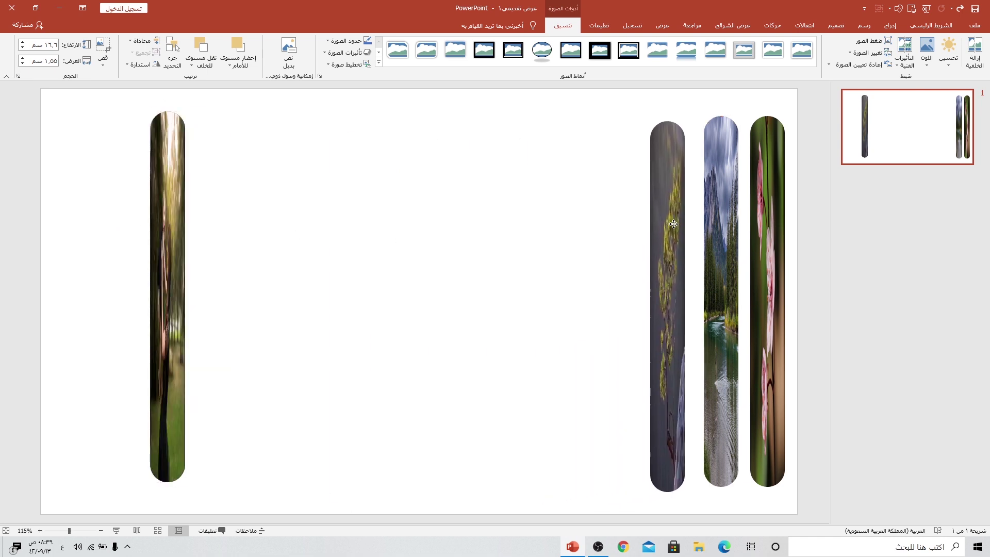
pyautogui.moveTo(172, 213); pyautogui.dragTo(633, 227)
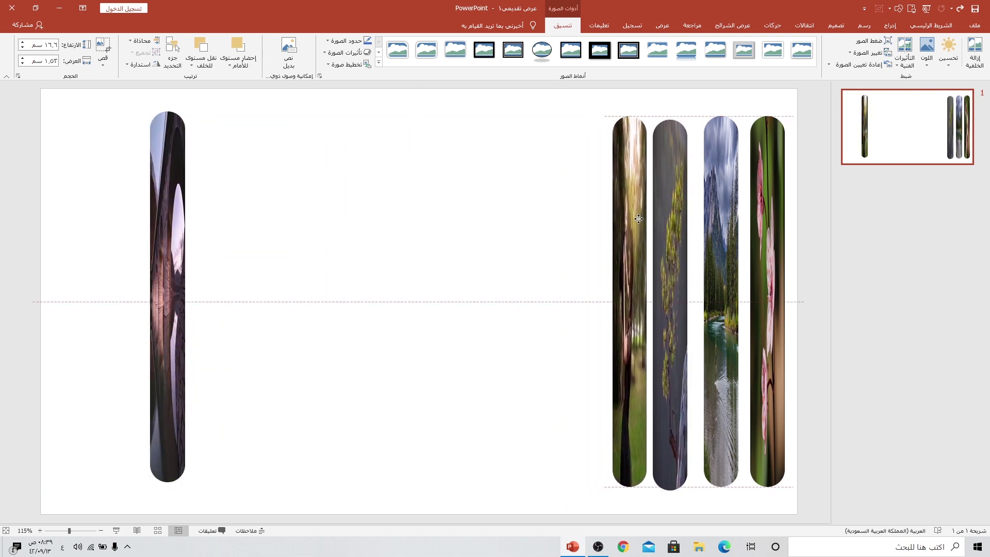
pyautogui.moveTo(168, 227); pyautogui.dragTo(580, 229)
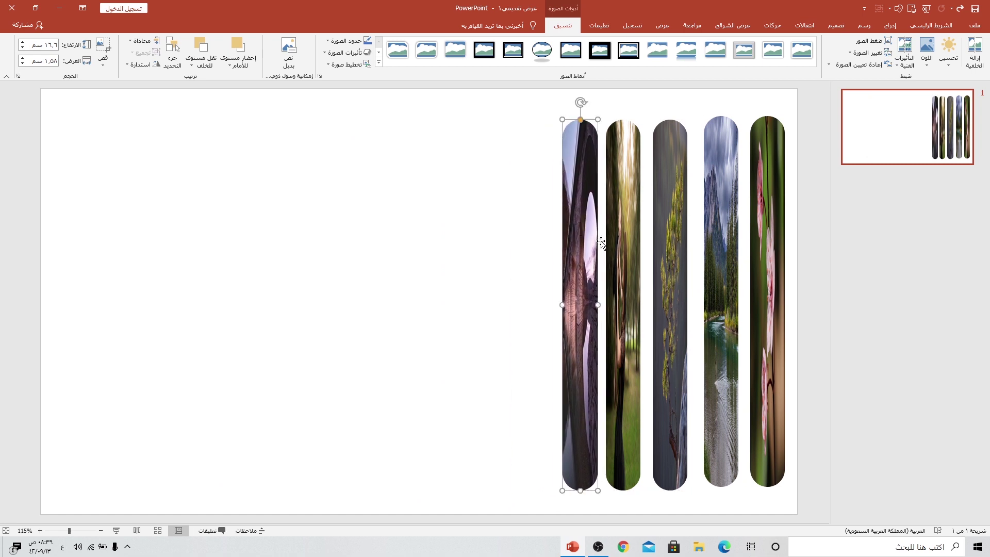
# Step: Align all five strips along their top edges and distribute them evenly horizontally
pyautogui.hotkey('ctrl', 'a')
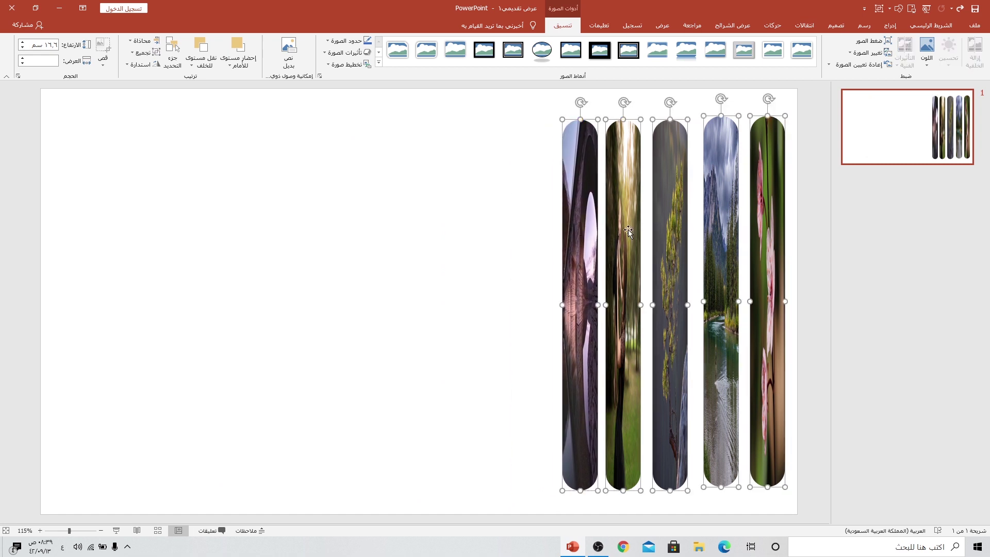
pyautogui.click(142, 41)
pyautogui.click(116, 93)
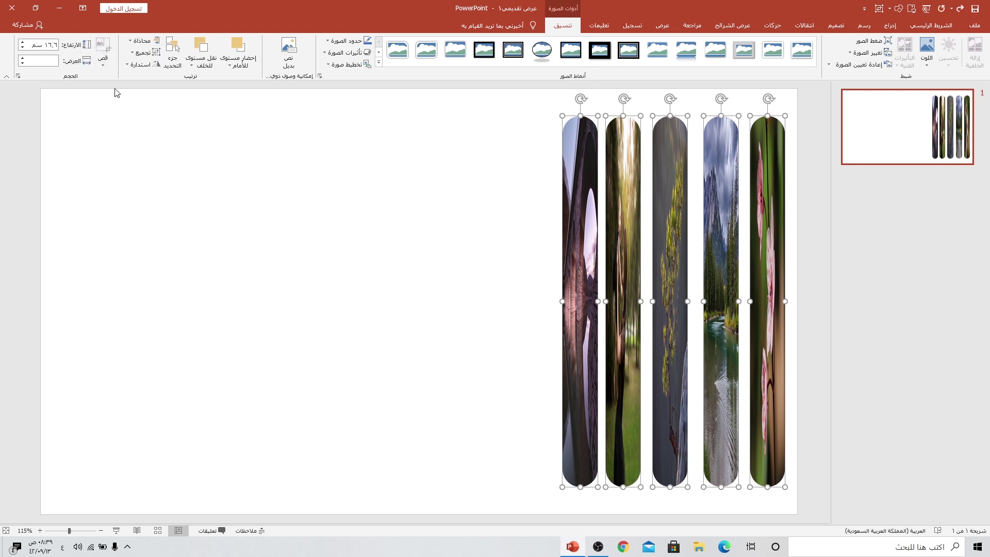
pyautogui.click(141, 40)
pyautogui.click(120, 134)
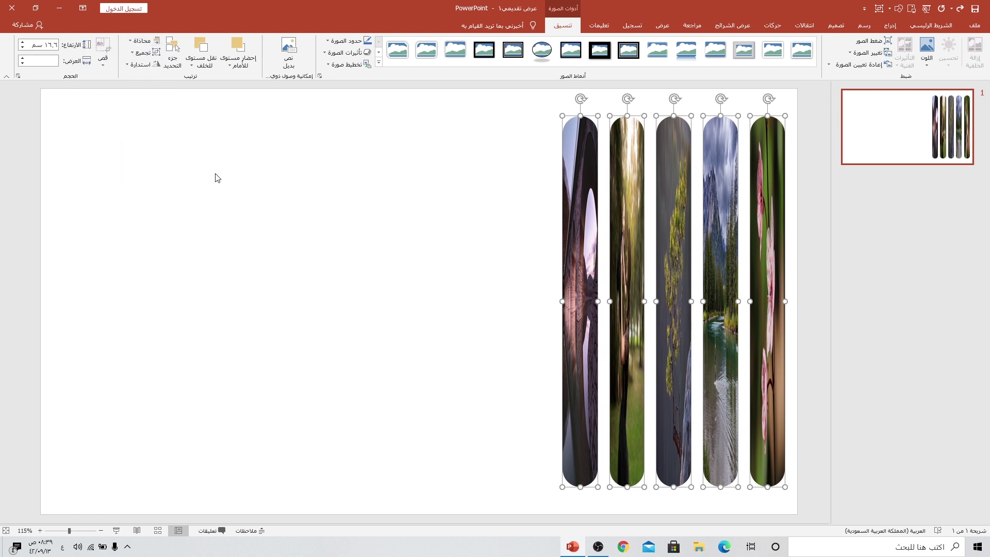
pyautogui.click(520, 218)
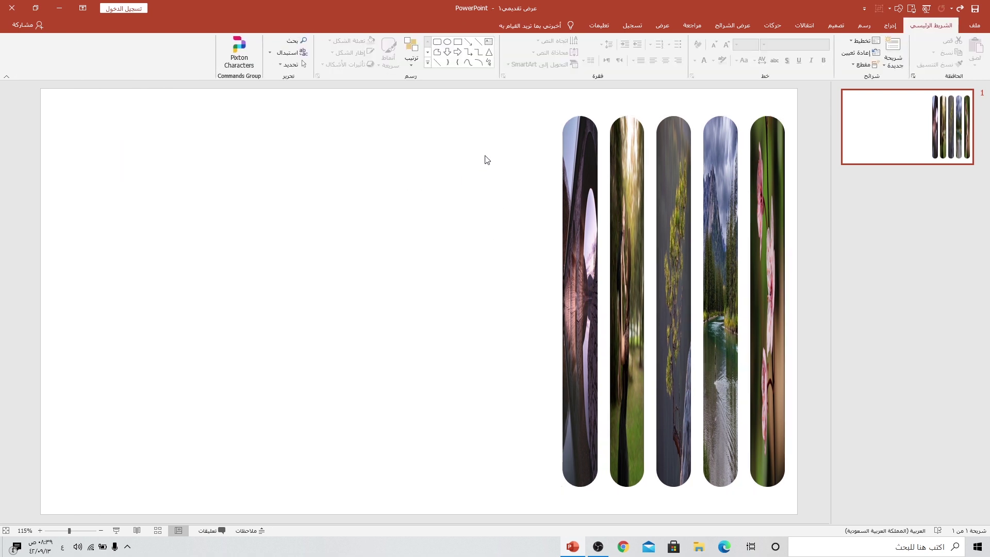
# Step: Fill the slide background with the architecture night-city photo from file
pyautogui.rightClick(442, 190)
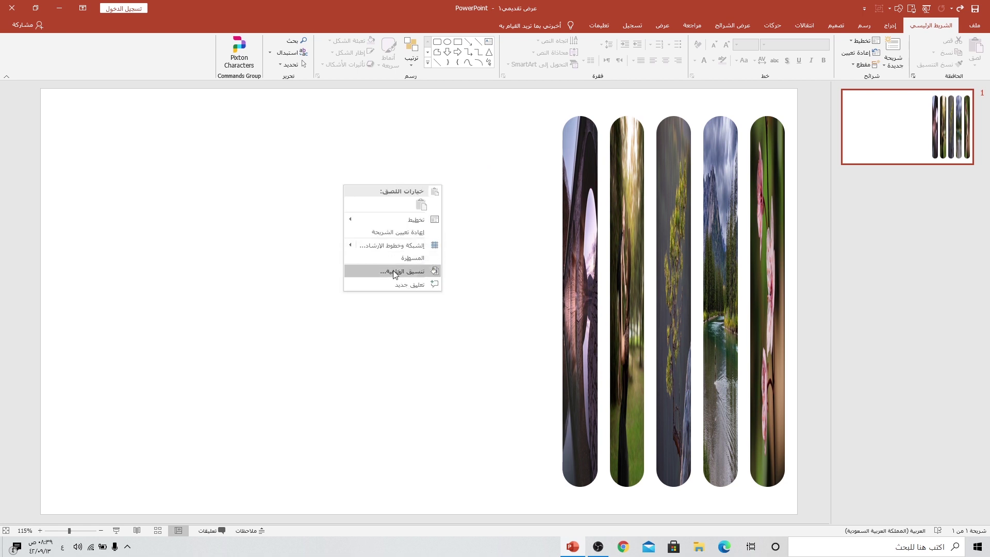
pyautogui.click(411, 274)
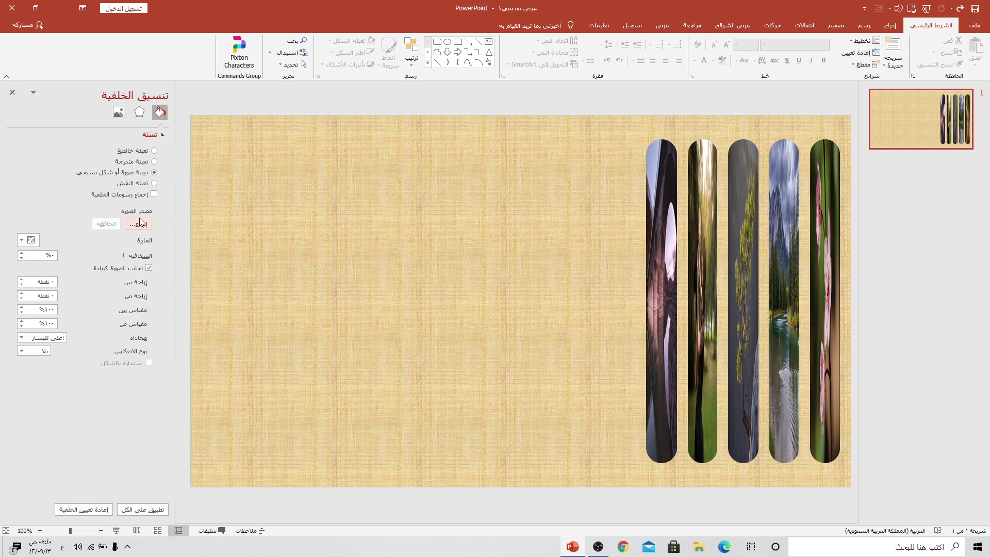
pyautogui.click(138, 223)
pyautogui.click(402, 251)
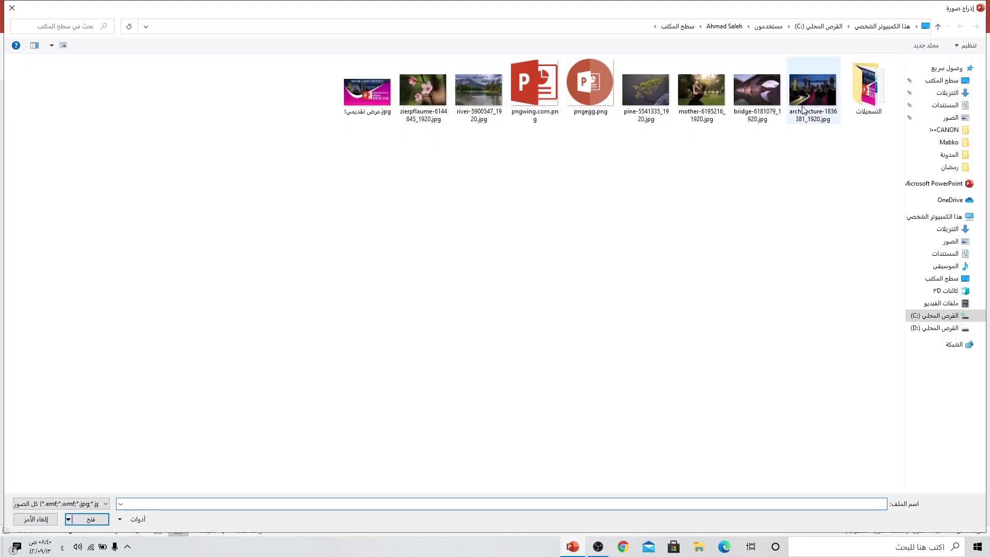
pyautogui.click(104, 520)
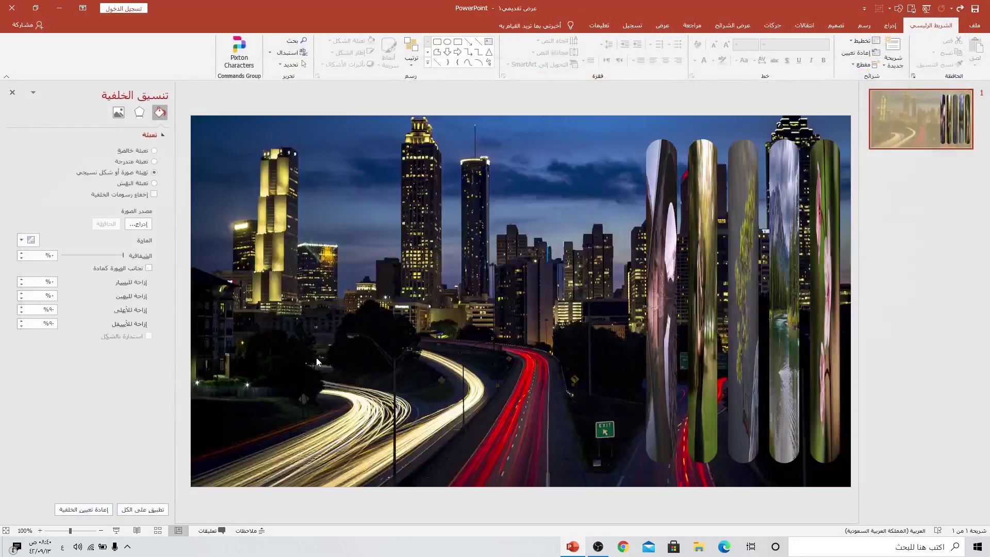
# Step: Apply a Blur artistic effect with a larger radius to the background and lower its brightness to about -10%
pyautogui.click(118, 113)
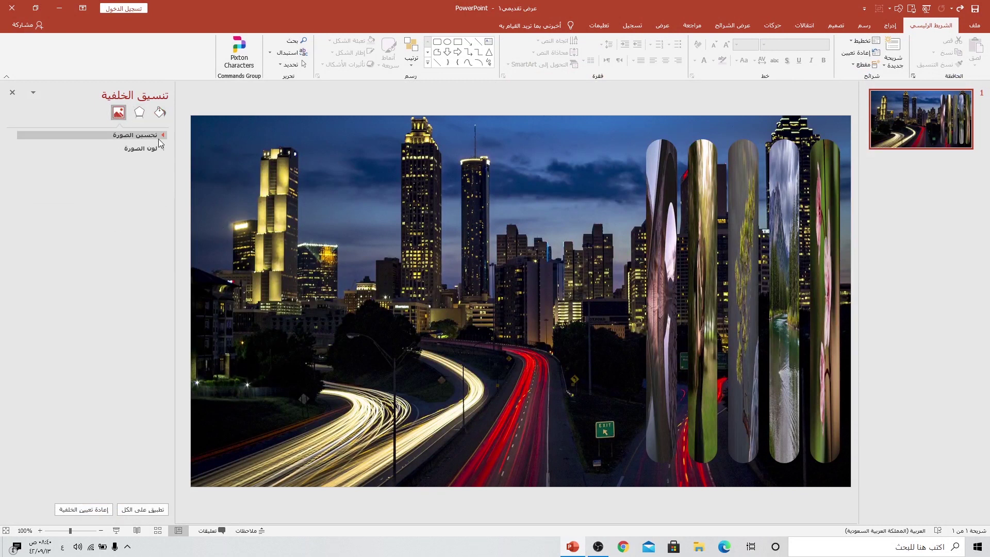
pyautogui.click(133, 135)
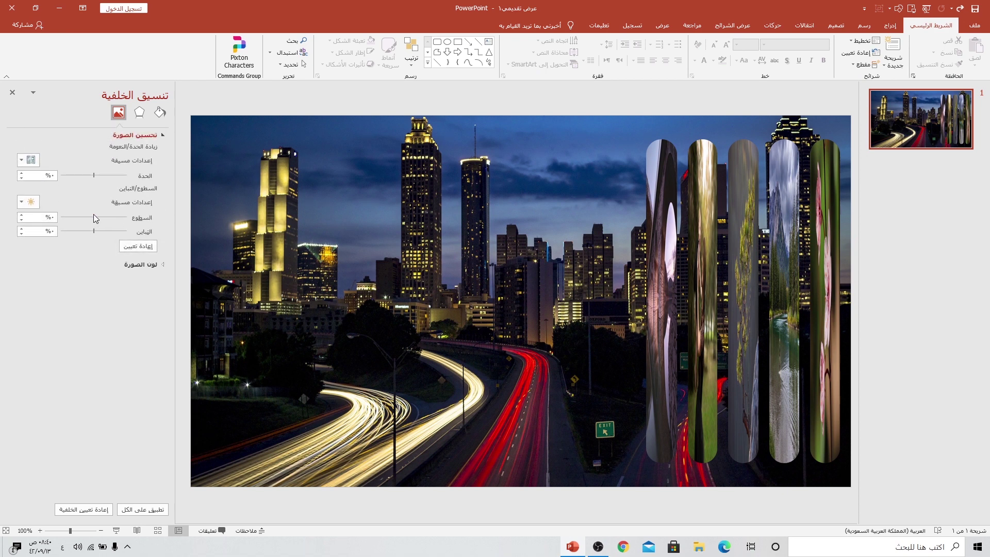
pyautogui.moveTo(94, 217); pyautogui.dragTo(97, 218)
pyautogui.click(142, 117)
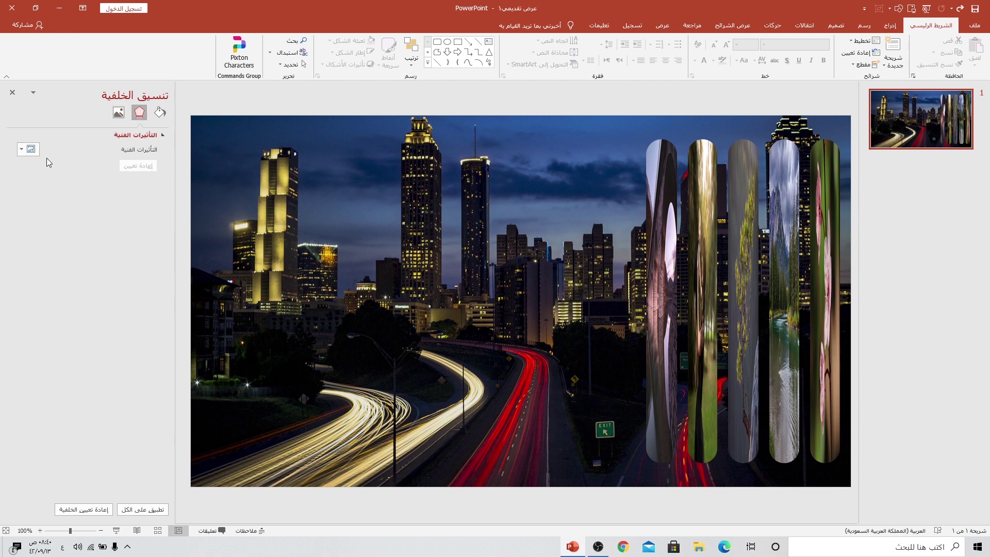
pyautogui.click(28, 151)
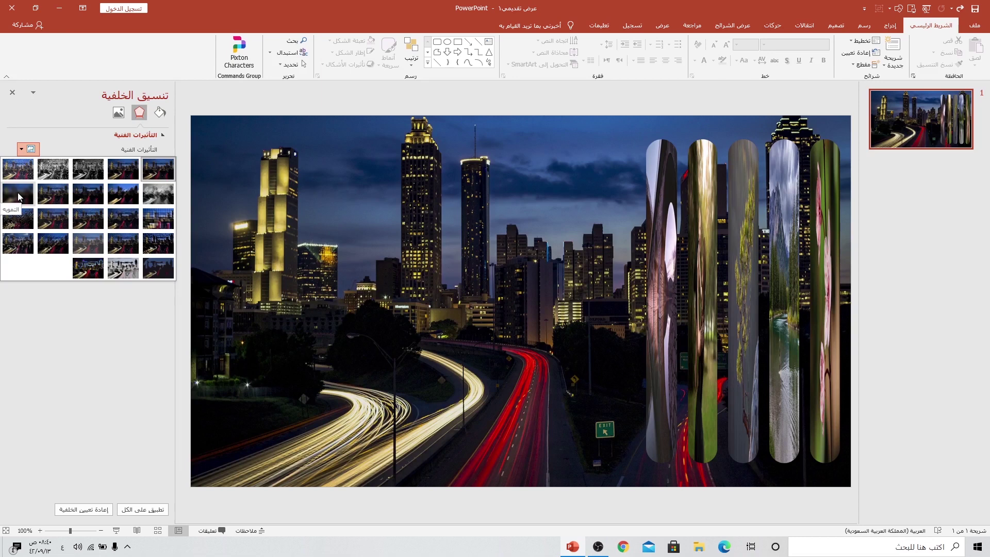
pyautogui.click(18, 193)
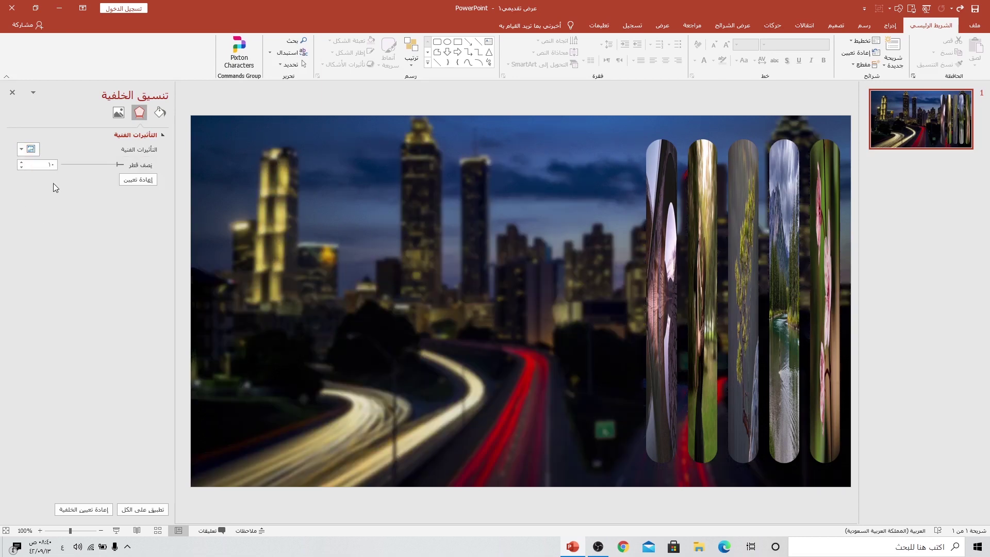
pyautogui.click(21, 163)
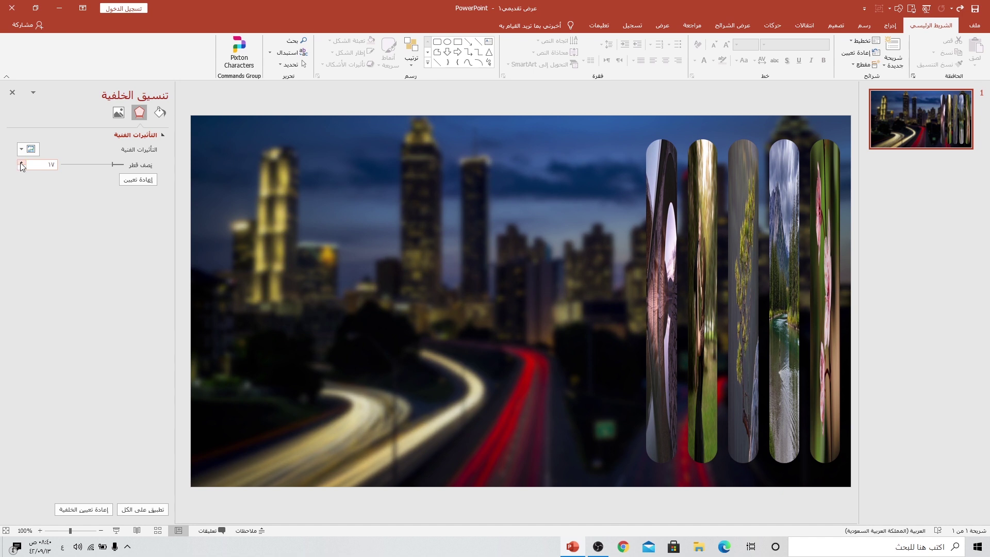
pyautogui.click(118, 112)
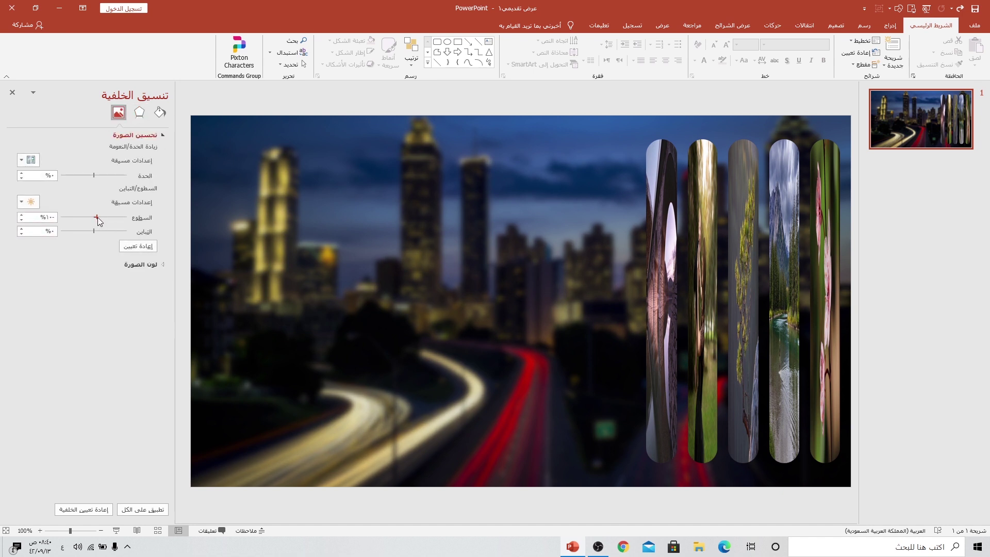
pyautogui.moveTo(97, 218); pyautogui.dragTo(100, 216)
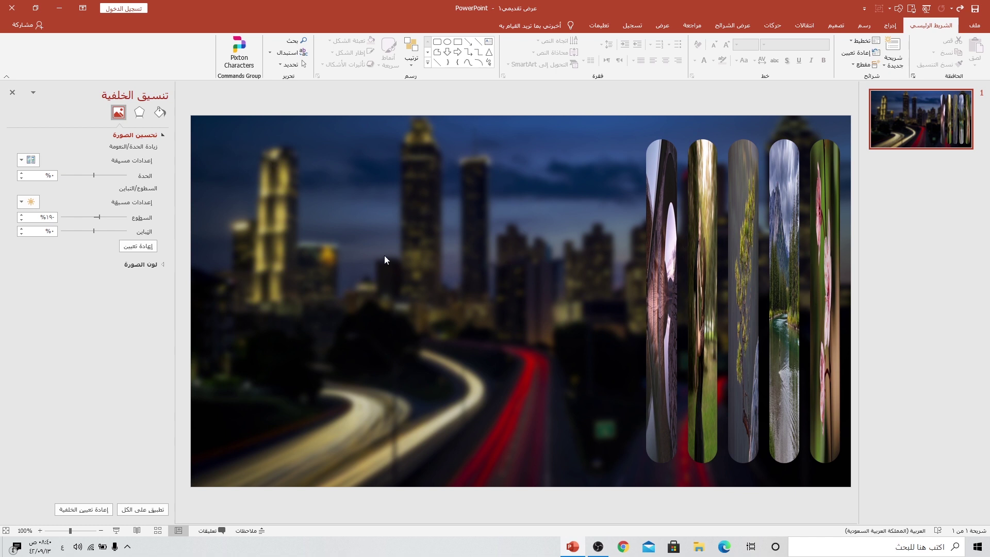
# Step: Draw a small oval below the first photo strip and remove its outline
pyautogui.click(12, 93)
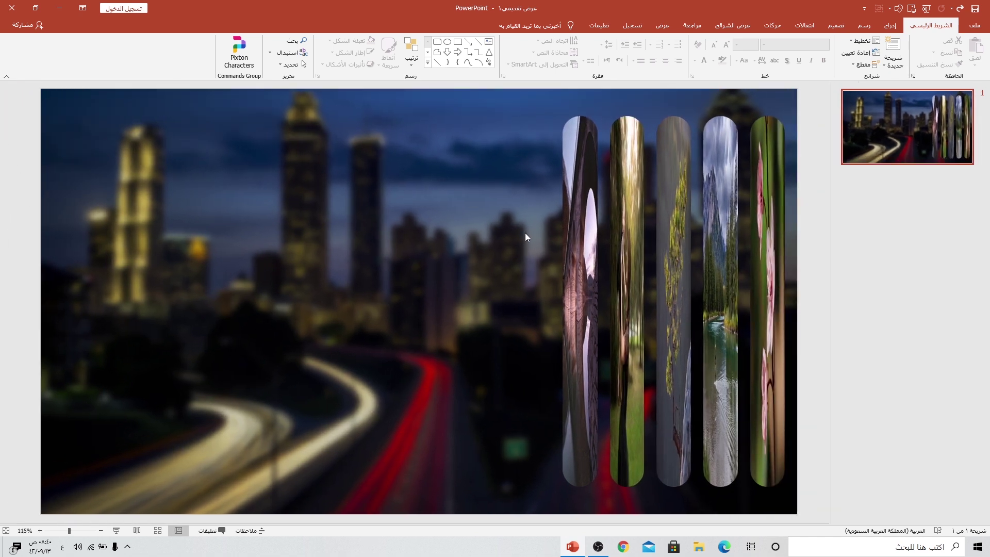
pyautogui.click(890, 25)
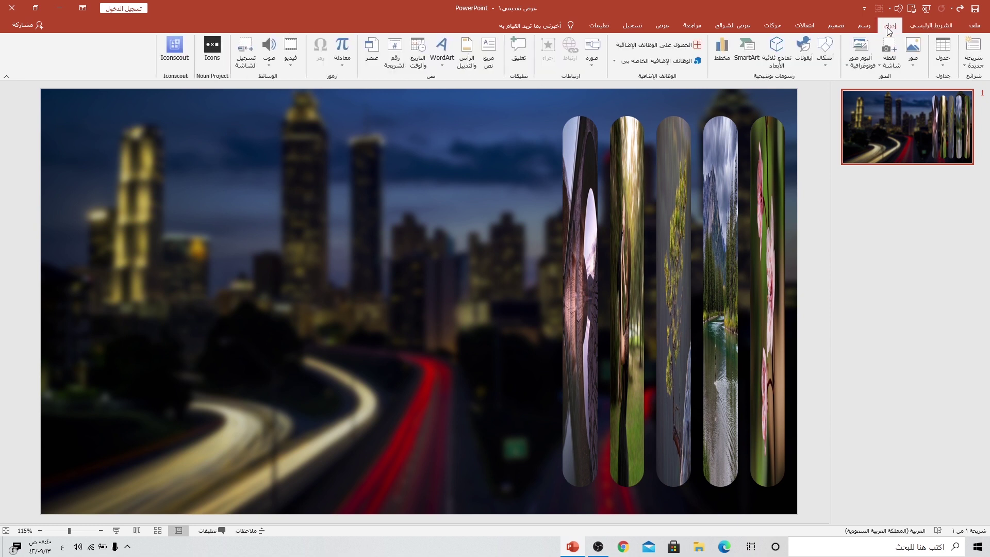
pyautogui.click(831, 65)
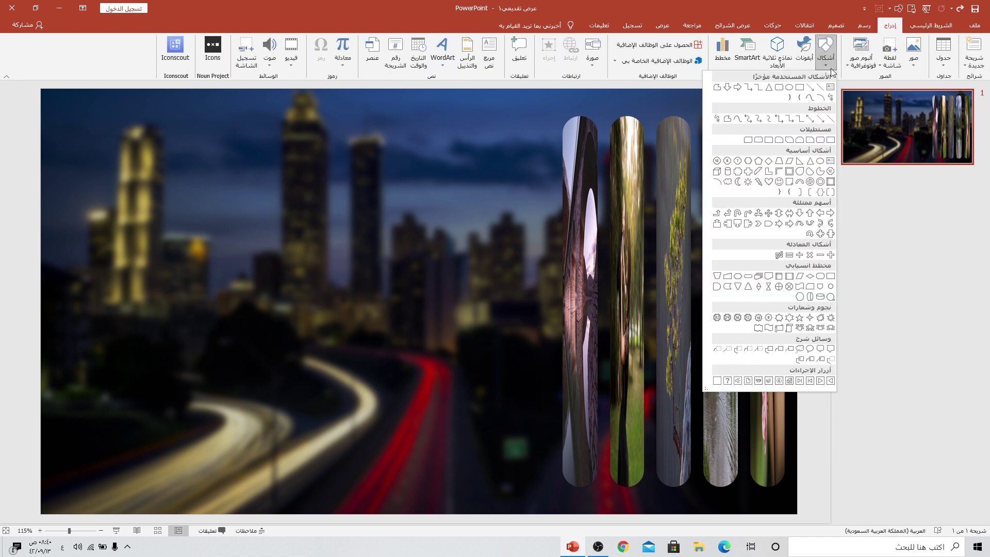
pyautogui.click(789, 87)
pyautogui.moveTo(435, 396)
pyautogui.mouseDown()
pyautogui.moveTo(471, 427)
pyautogui.moveTo(582, 463)
pyautogui.mouseUp()
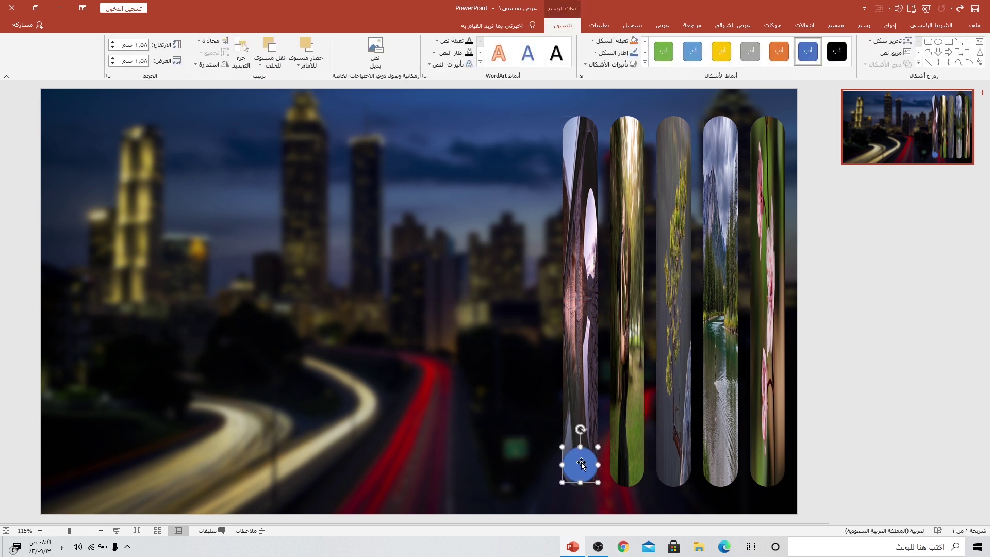
pyautogui.click(611, 64)
pyautogui.click(613, 52)
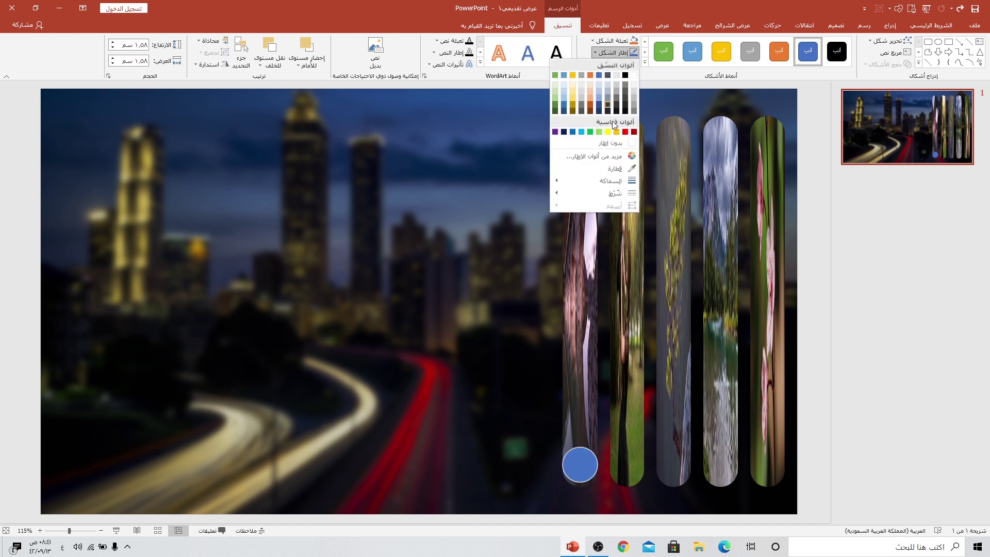
pyautogui.click(607, 144)
# Step: Fill the circle with the slide background
pyautogui.rightClick(578, 464)
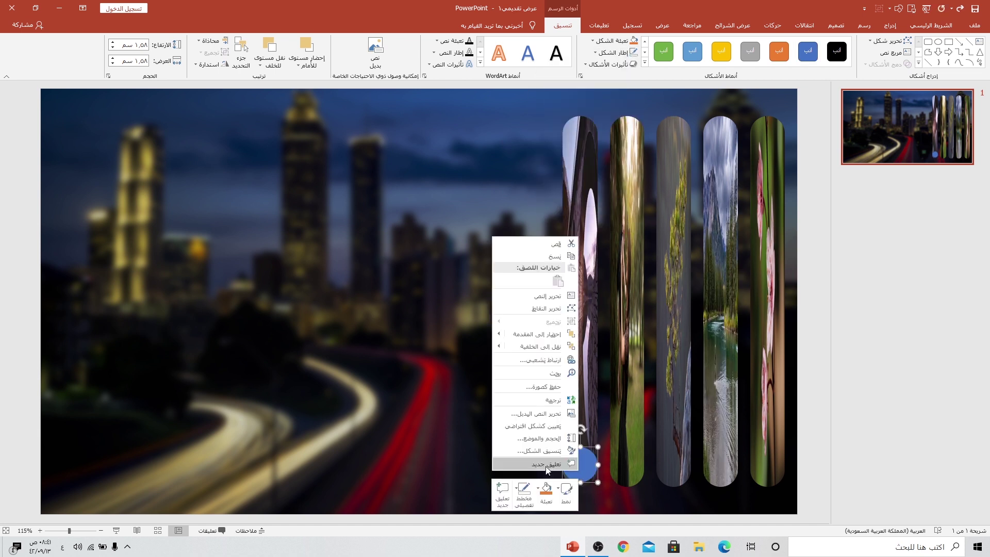
pyautogui.click(536, 451)
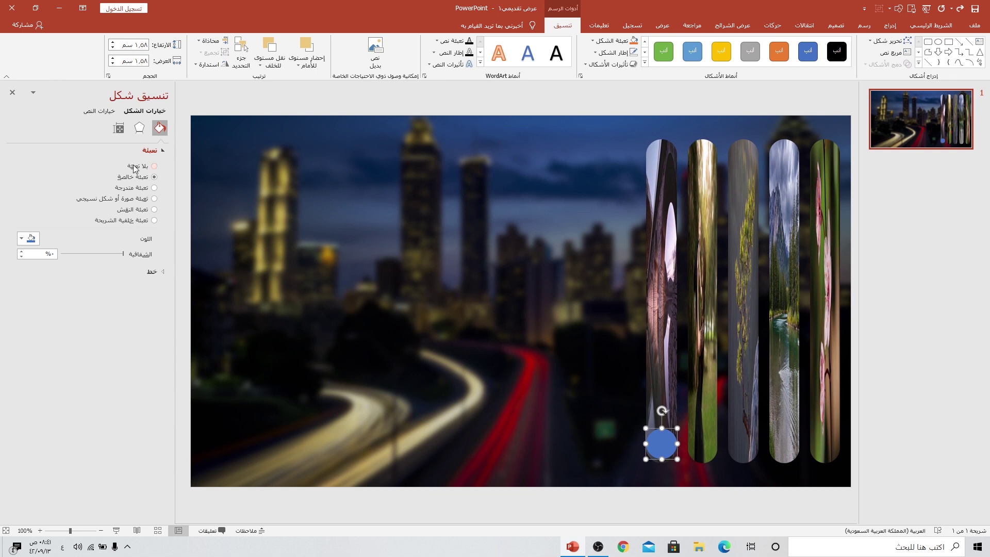
pyautogui.click(138, 200)
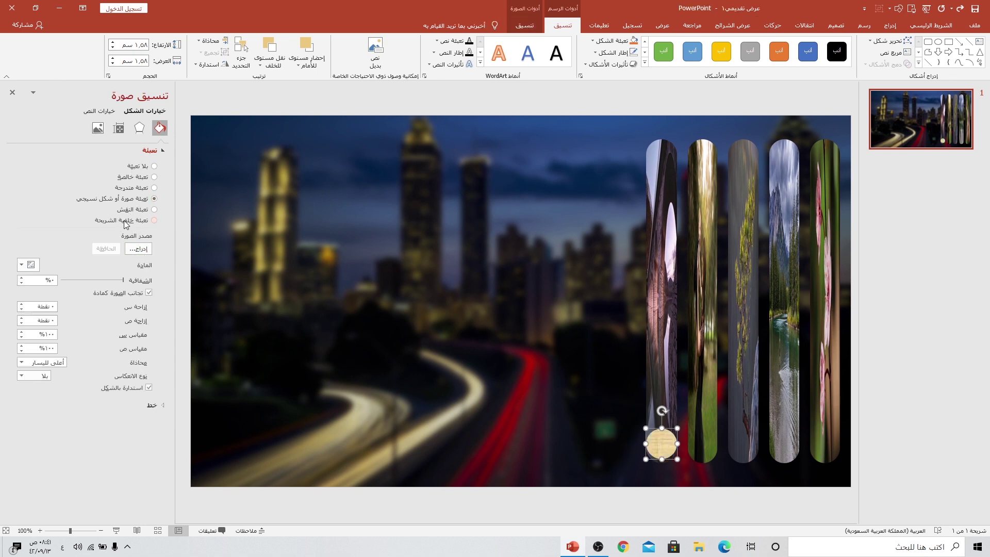
pyautogui.click(133, 222)
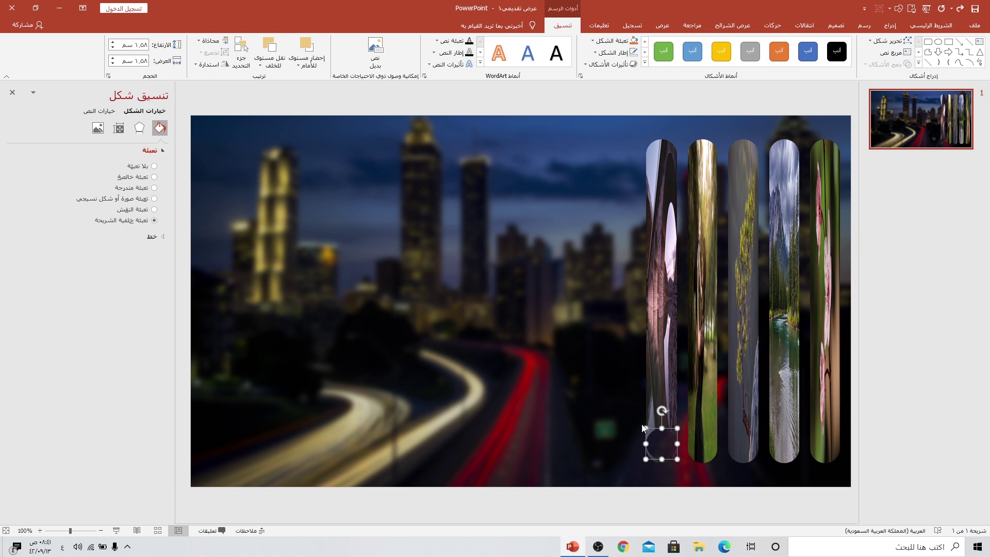
# Step: Give the circle an inner shadow preset and increase its distance
pyautogui.click(139, 127)
pyautogui.click(163, 150)
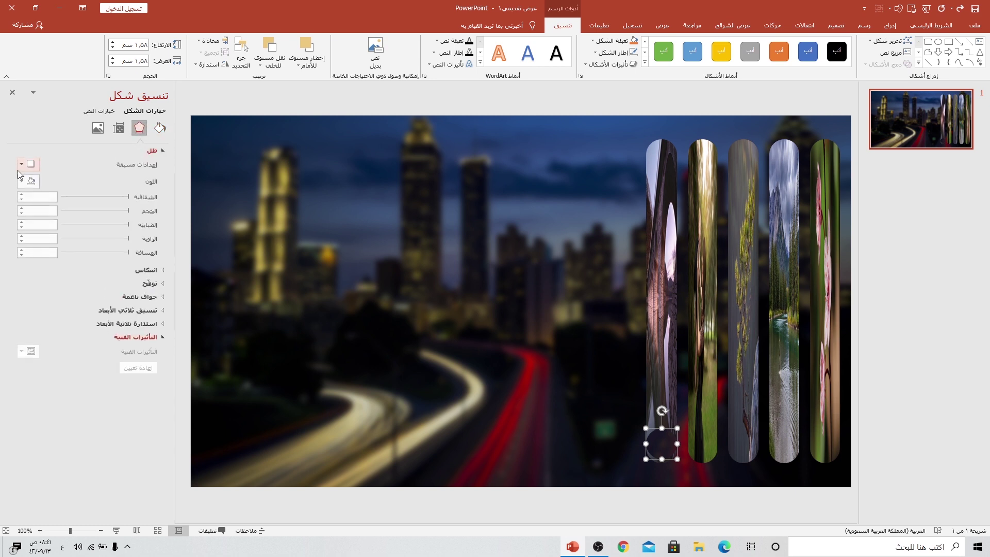
pyautogui.click(23, 165)
pyautogui.click(20, 336)
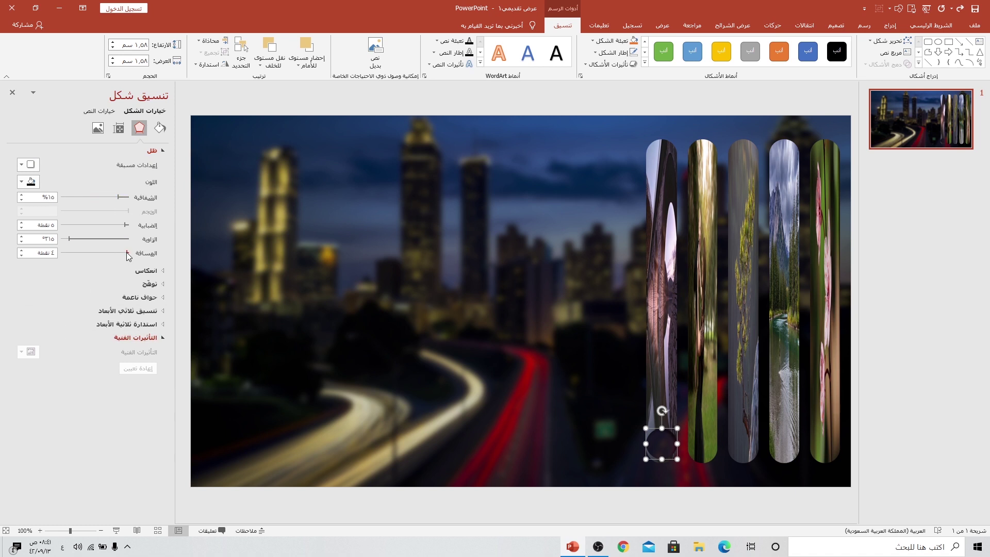
pyautogui.moveTo(127, 256); pyautogui.dragTo(127, 256)
# Step: Duplicate the background-filled circle beneath each of the five photo strips, aligned, and select the circles
pyautogui.click(706, 470)
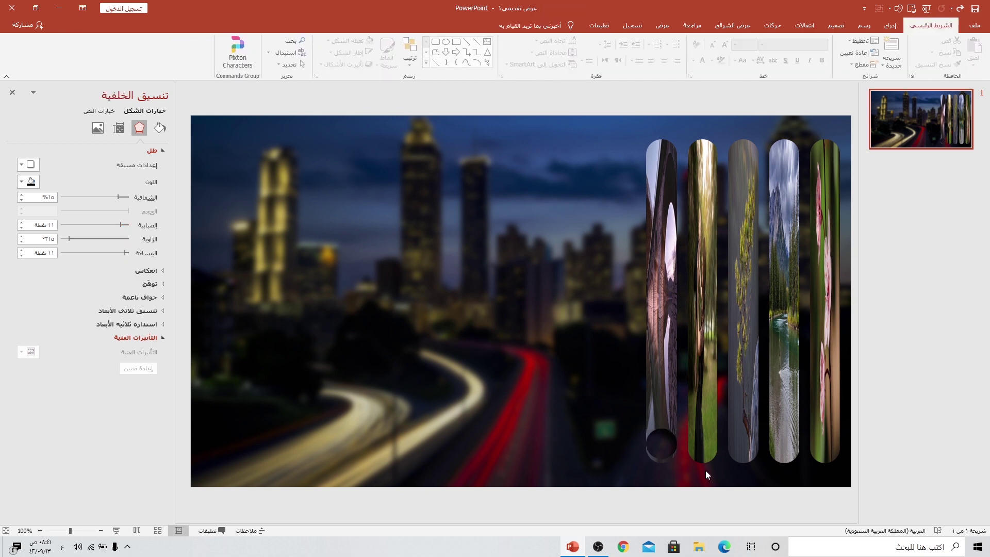
pyautogui.click(661, 443)
pyautogui.scroll(10, 683, 453)
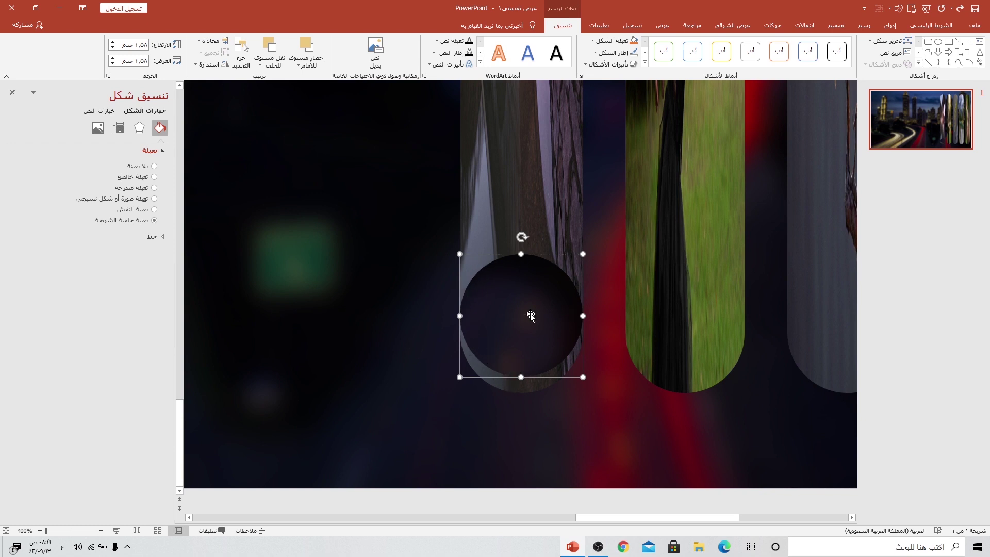
pyautogui.keyDown('ctrl'); pyautogui.scroll(-5, 490, 331); pyautogui.keyUp('ctrl')
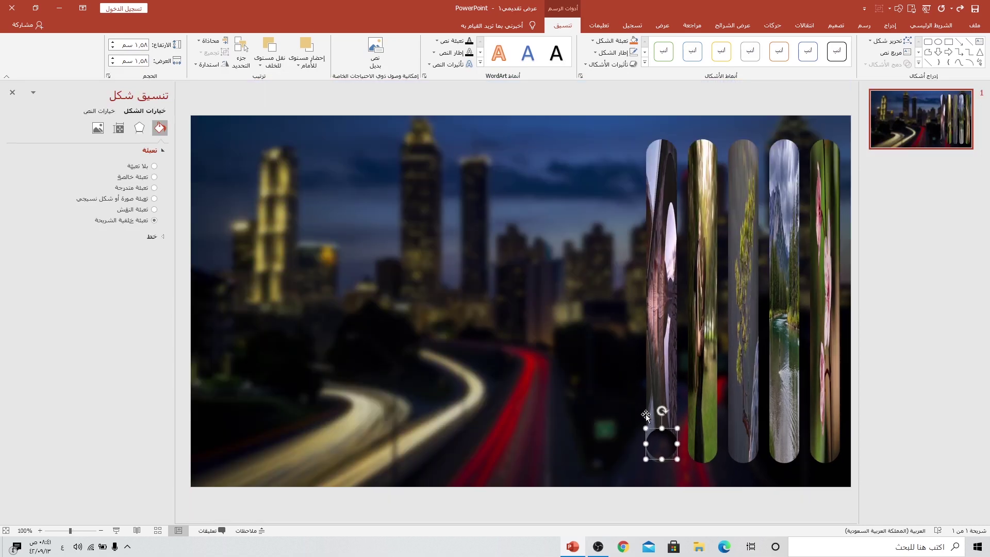
pyautogui.keyDown('ctrl'); pyautogui.moveTo(662, 445); pyautogui.dragTo(745, 446); pyautogui.keyUp('ctrl')
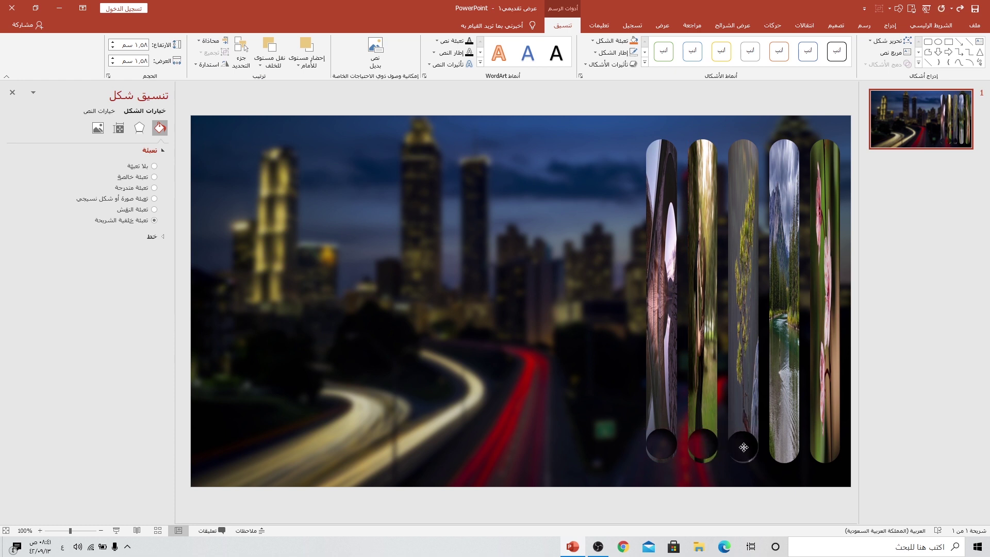
pyautogui.click(706, 445)
pyautogui.moveTo(705, 445); pyautogui.dragTo(706, 448)
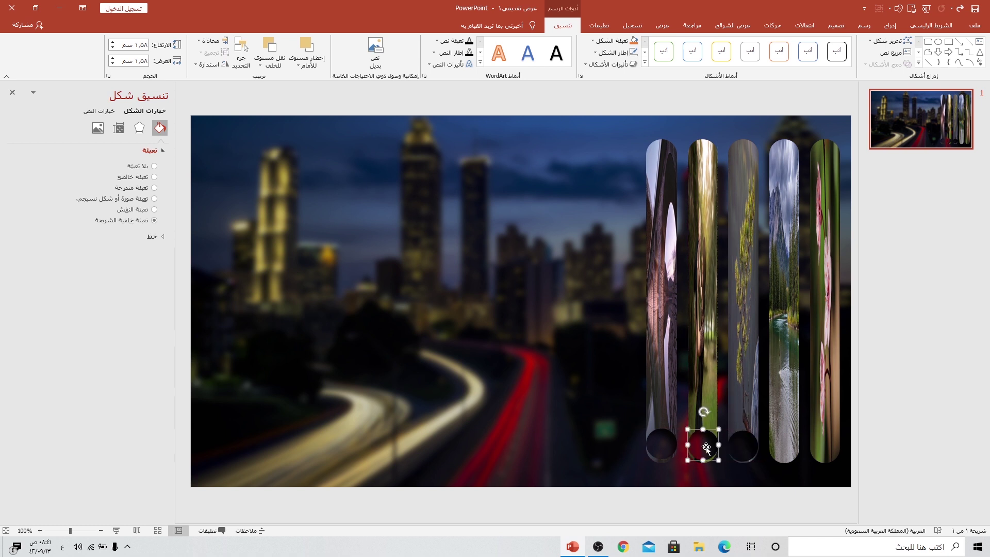
pyautogui.click(750, 448)
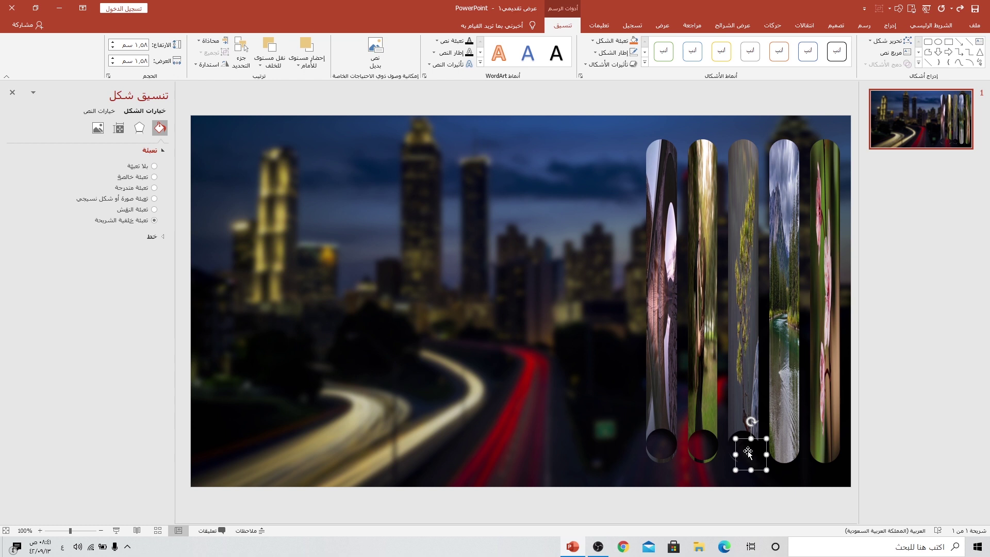
pyautogui.keyDown('ctrl'); pyautogui.moveTo(749, 448); pyautogui.dragTo(782, 444); pyautogui.keyUp('ctrl')
pyautogui.hotkey('ctrl', 'd')
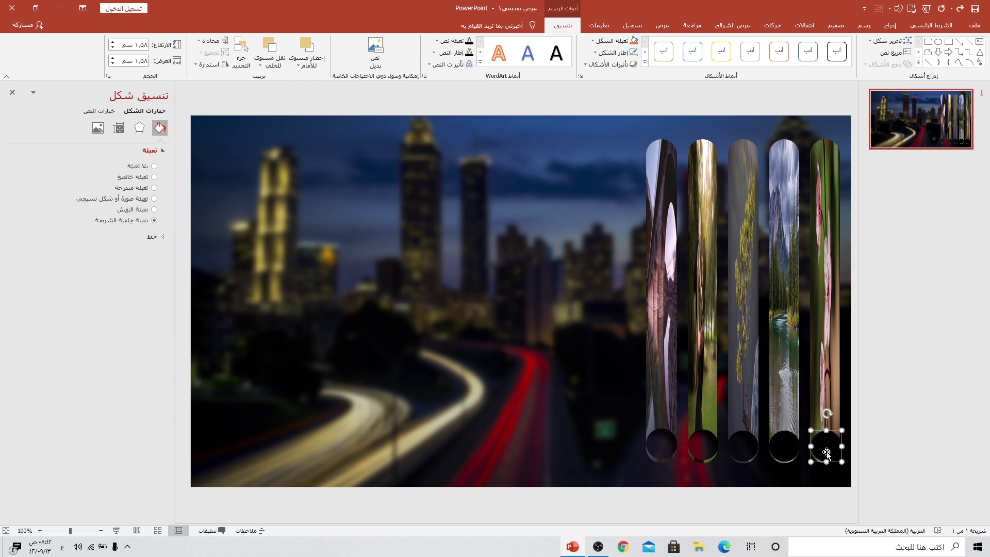
pyautogui.keyDown('shift'); pyautogui.click(788, 450); pyautogui.keyUp('shift')
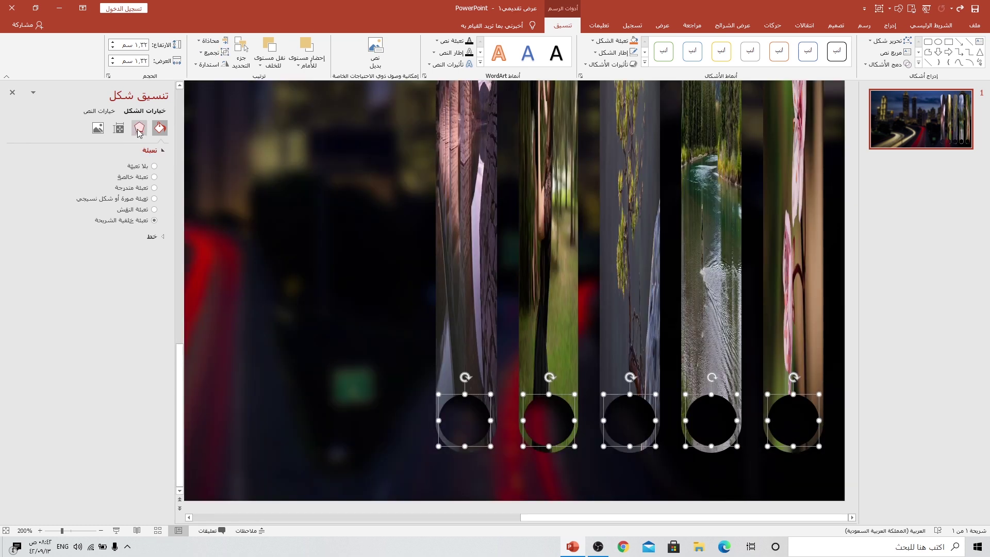
# Step: Apply a glow preset to the circles and adjust its transparency and size to about 6 pt
pyautogui.click(139, 127)
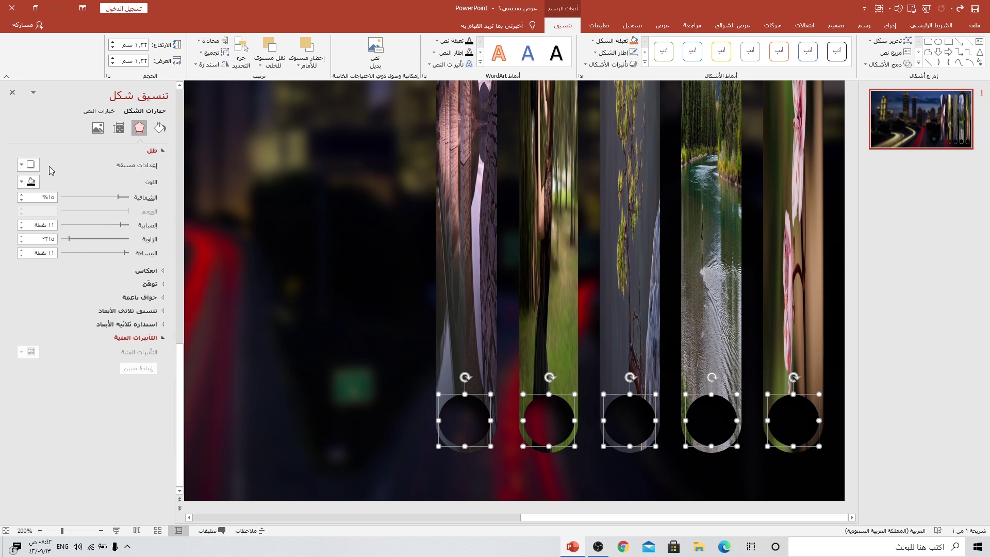
pyautogui.click(151, 284)
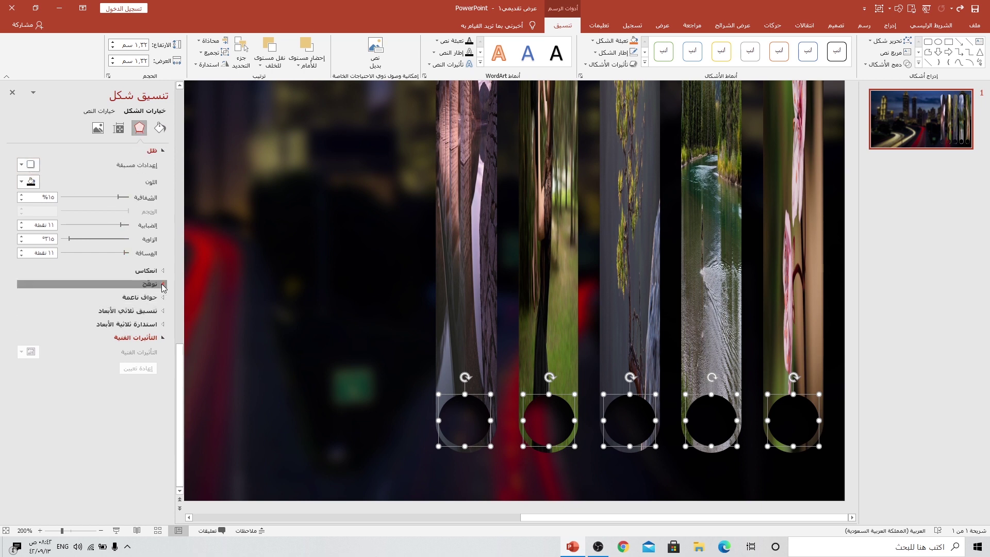
pyautogui.click(32, 299)
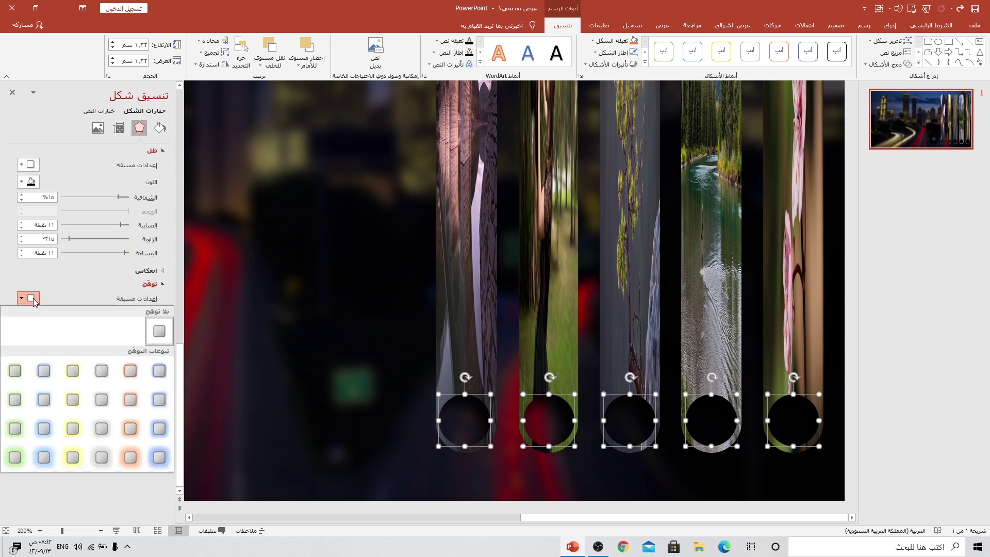
pyautogui.click(70, 373)
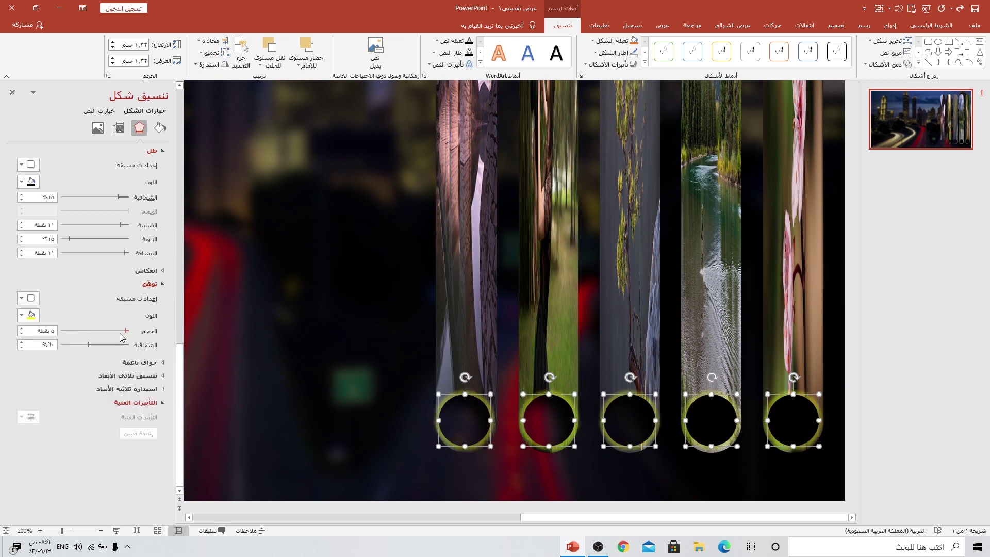
pyautogui.moveTo(88, 348); pyautogui.dragTo(125, 331)
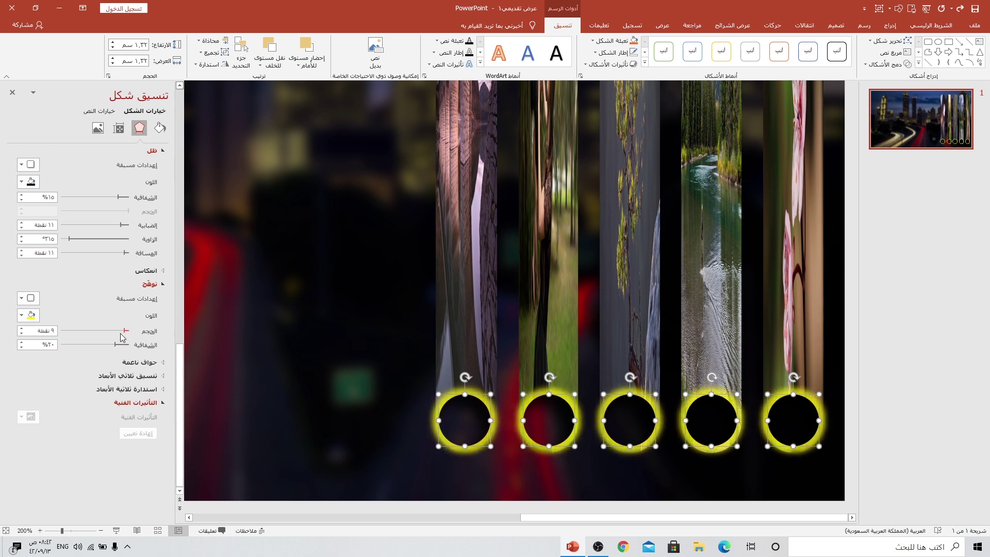
pyautogui.moveTo(125, 331); pyautogui.dragTo(126, 333)
# Step: Change the glow colour to teal and deselect the circles
pyautogui.click(31, 315)
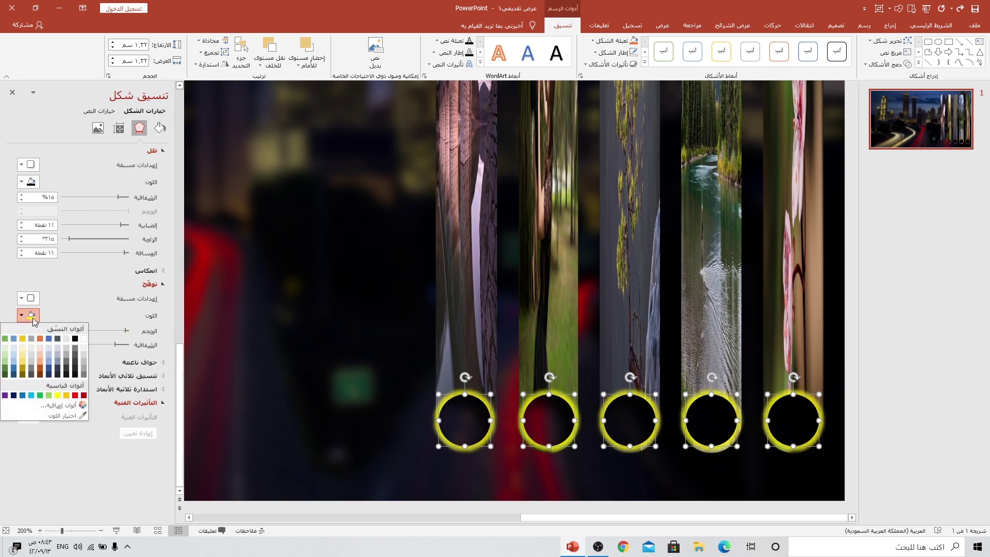
pyautogui.click(33, 318)
pyautogui.click(30, 317)
pyautogui.click(30, 395)
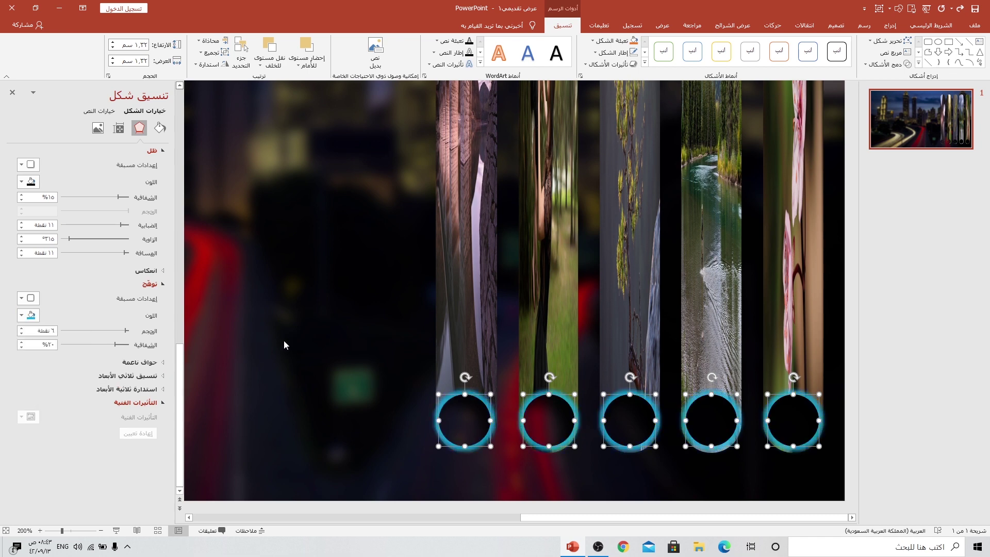
pyautogui.click(247, 342)
pyautogui.keyDown('ctrl'); pyautogui.scroll(-10, 247, 343); pyautogui.keyUp('ctrl')
# Step: Insert five icons: balloons, gift box, tiered cake, rings and star
pyautogui.click(890, 25)
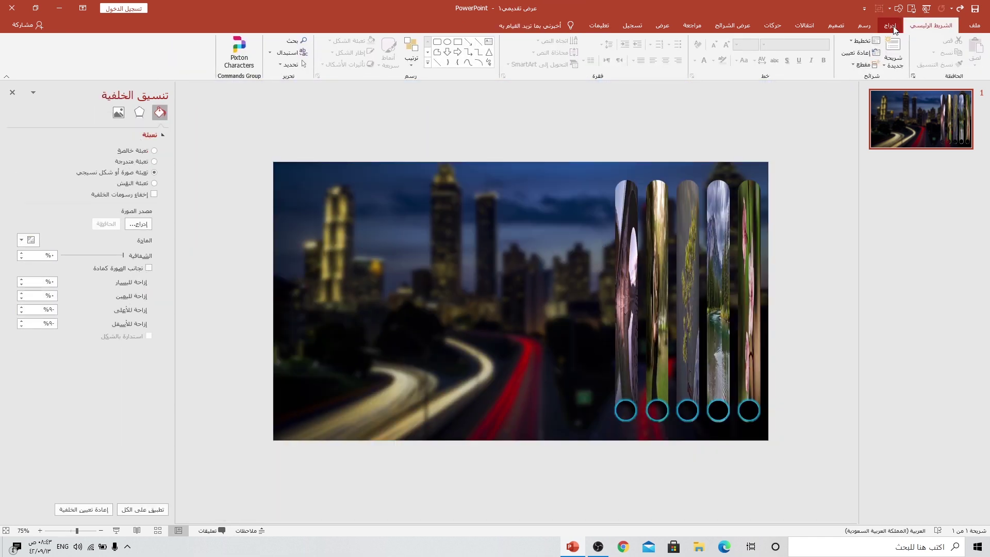
pyautogui.click(805, 52)
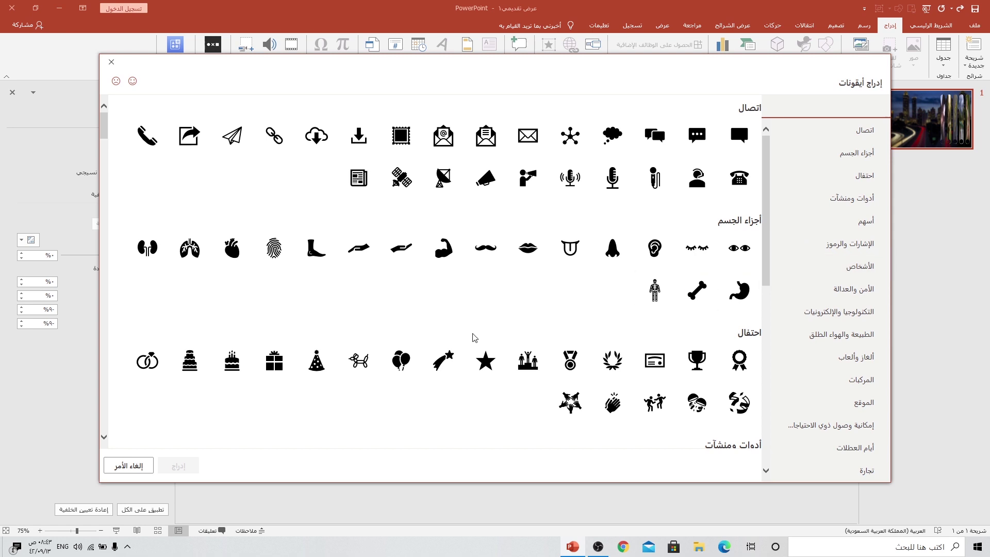
pyautogui.click(353, 366)
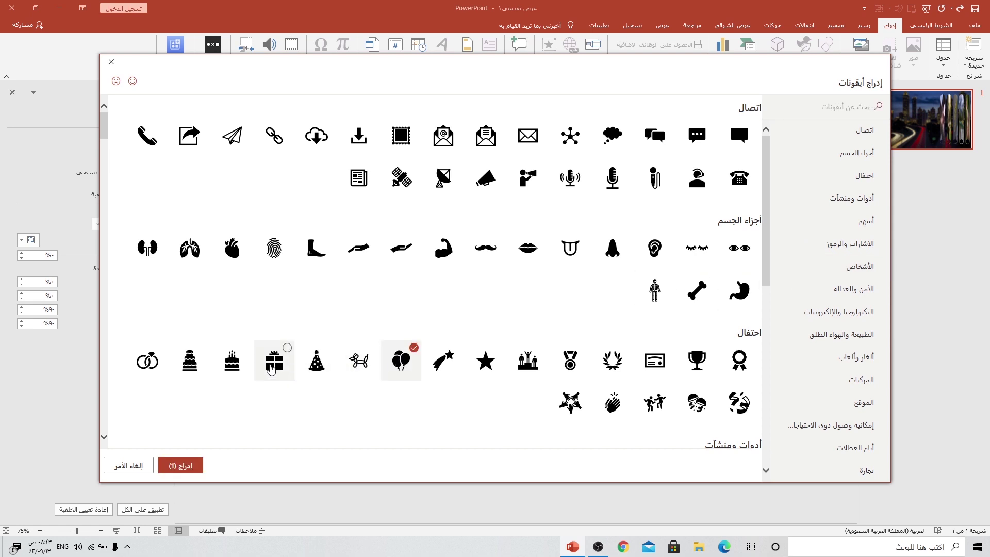
pyautogui.click(273, 364)
pyautogui.click(189, 363)
pyautogui.click(154, 367)
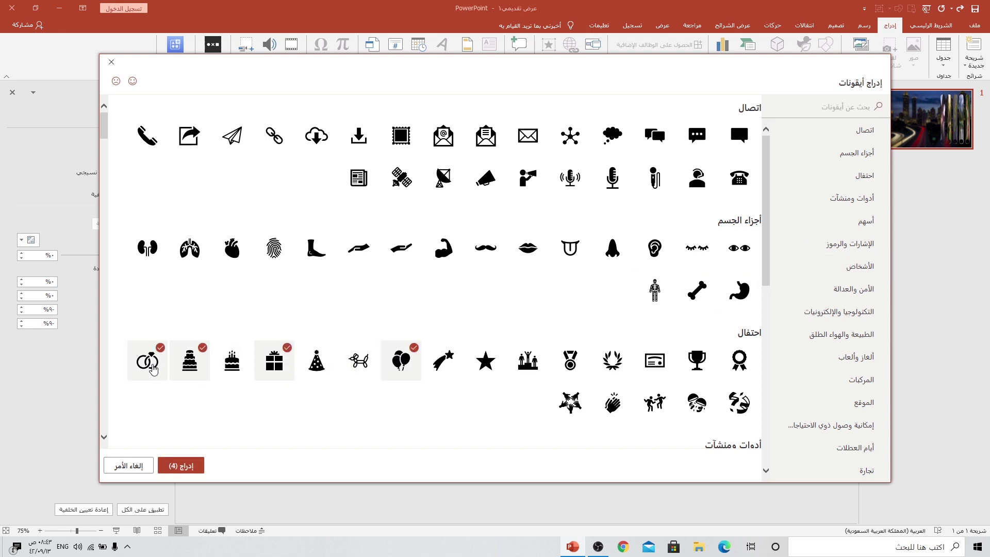
pyautogui.click(485, 375)
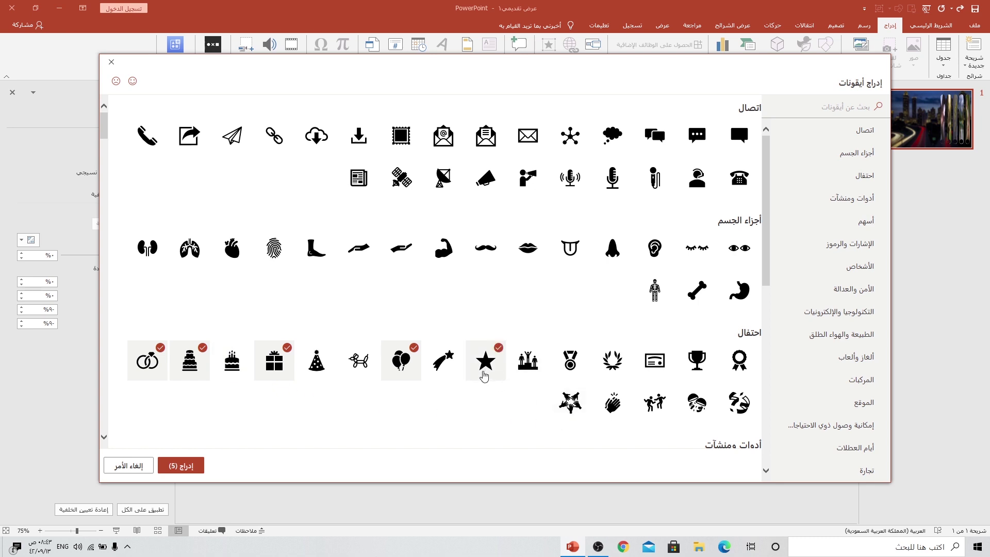
pyautogui.click(198, 467)
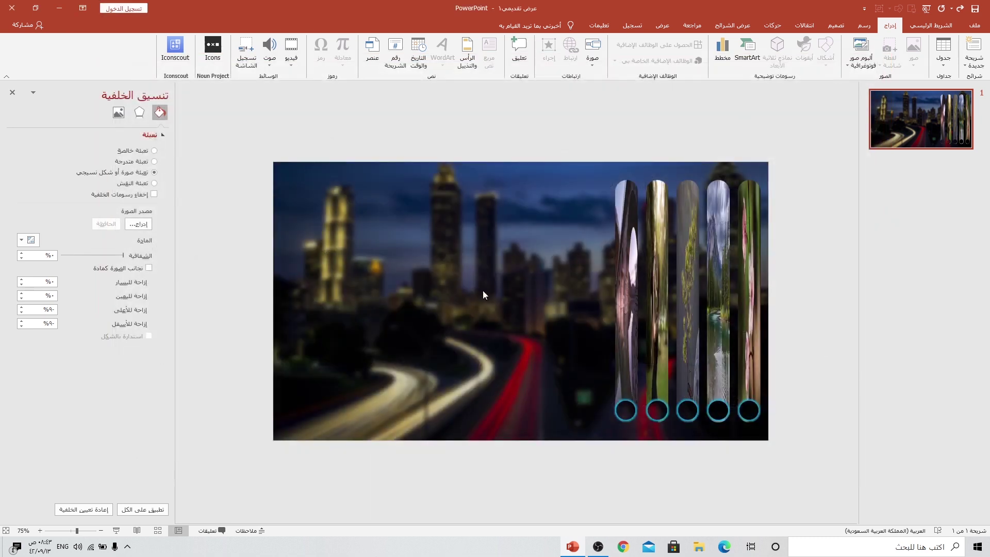
# Step: Colour the five icons white and shrink them
pyautogui.click(672, 43)
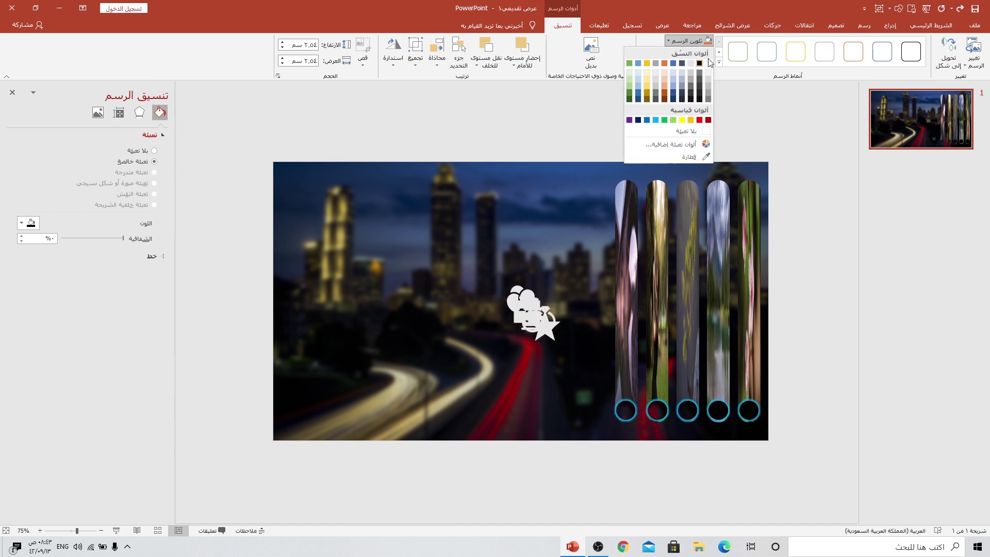
pyautogui.click(710, 64)
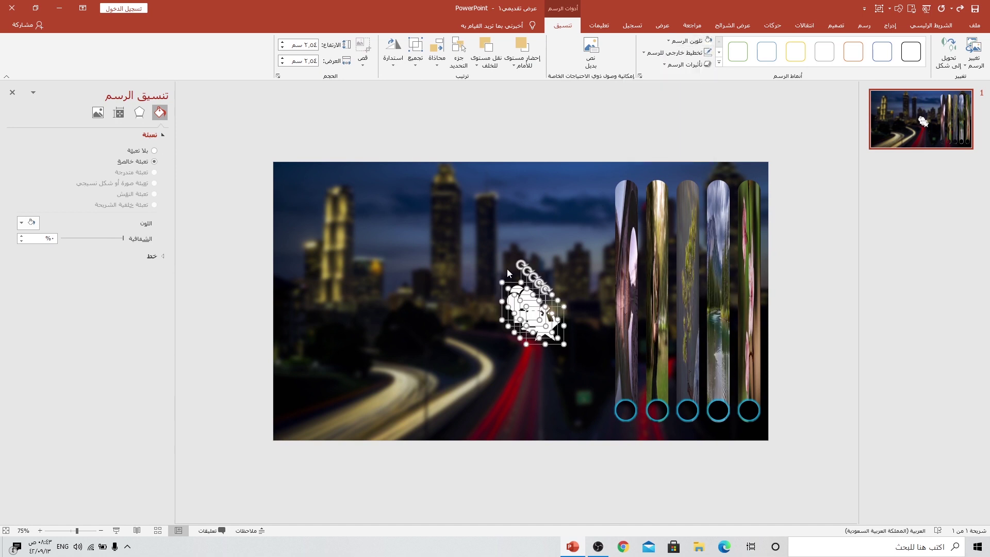
pyautogui.moveTo(526, 347); pyautogui.dragTo(536, 330)
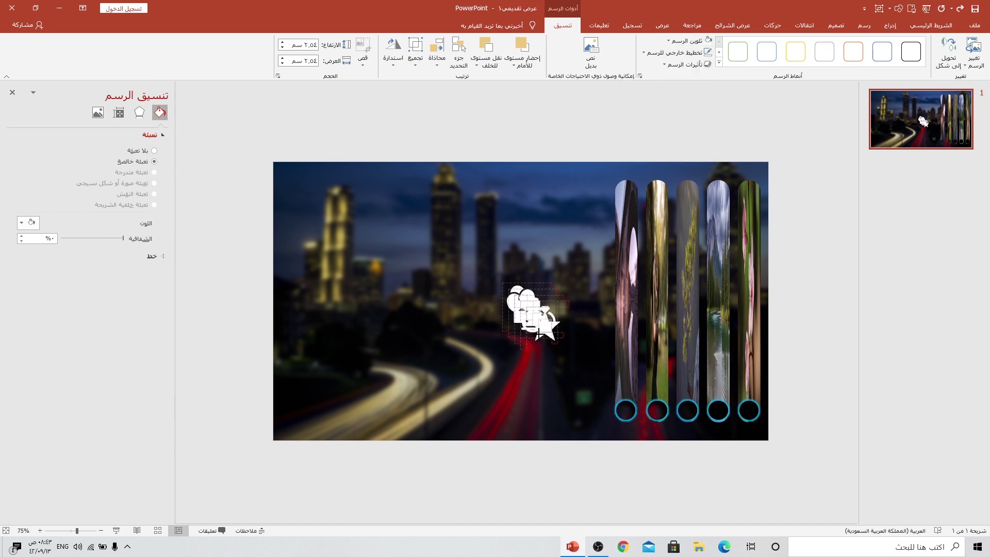
pyautogui.click(513, 353)
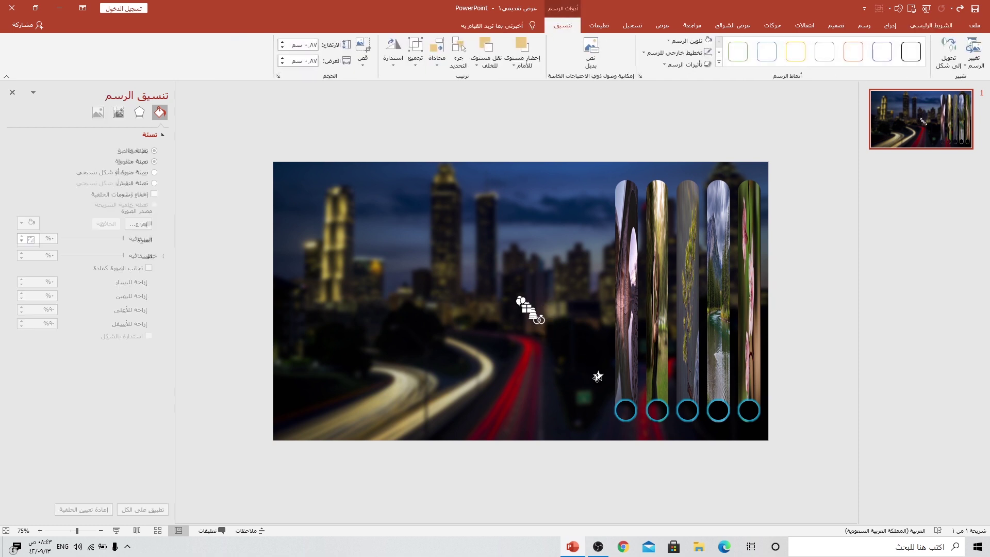
# Step: Place the star, rings, cake, gift and balloons icons into the five circles in order
pyautogui.moveTo(545, 326); pyautogui.dragTo(625, 411)
pyautogui.moveTo(539, 320); pyautogui.dragTo(658, 410)
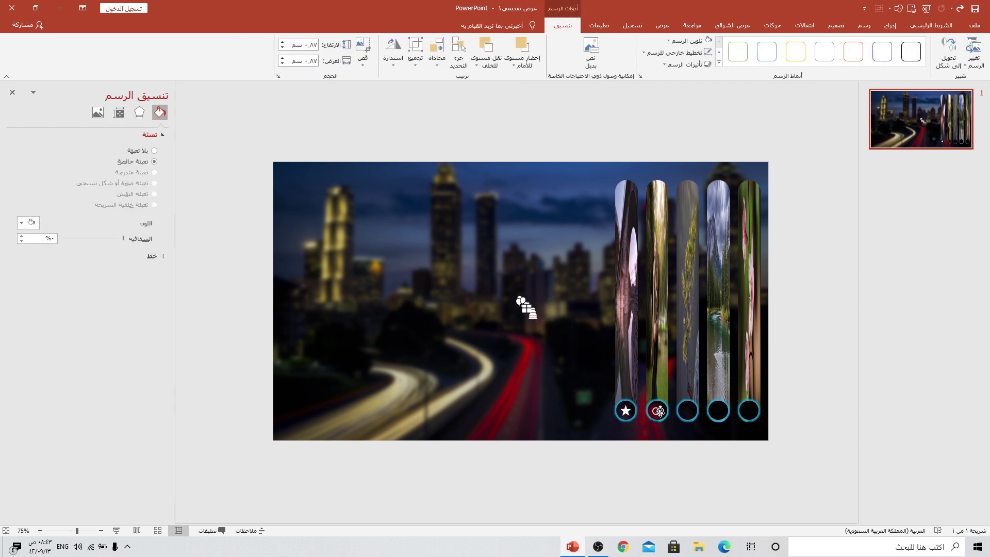
pyautogui.moveTo(538, 316); pyautogui.dragTo(687, 410)
pyautogui.moveTo(526, 308); pyautogui.dragTo(717, 410)
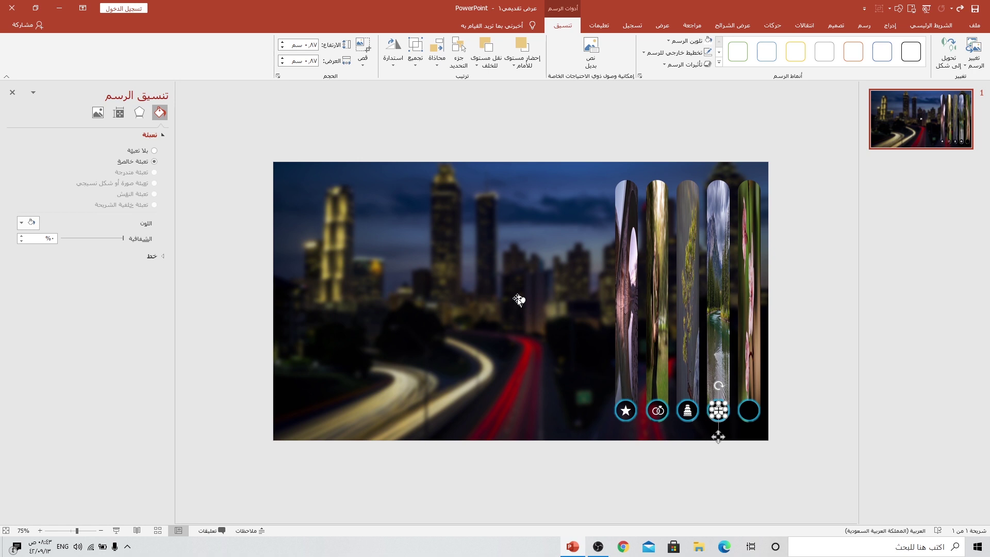
pyautogui.moveTo(518, 300); pyautogui.dragTo(748, 410)
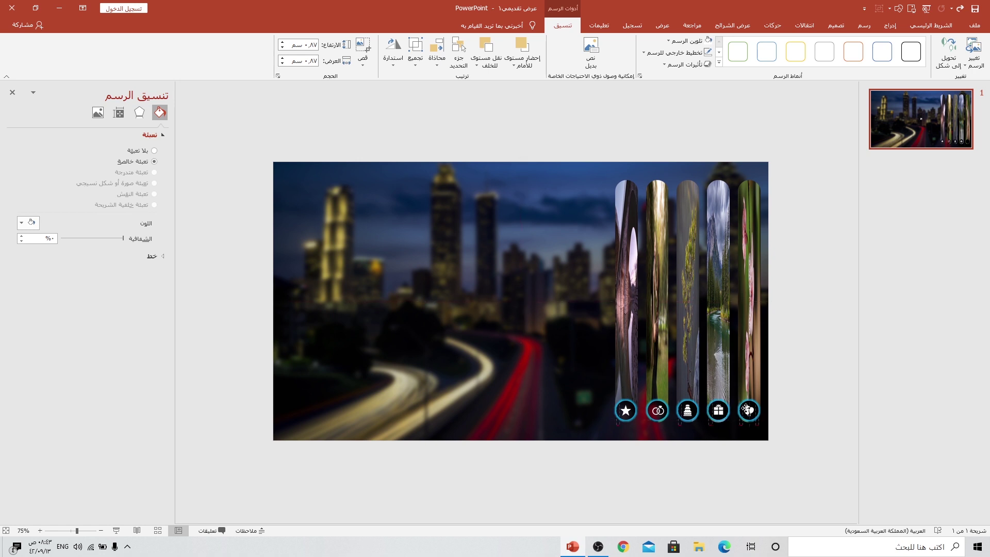
pyautogui.scroll(5, 753, 413)
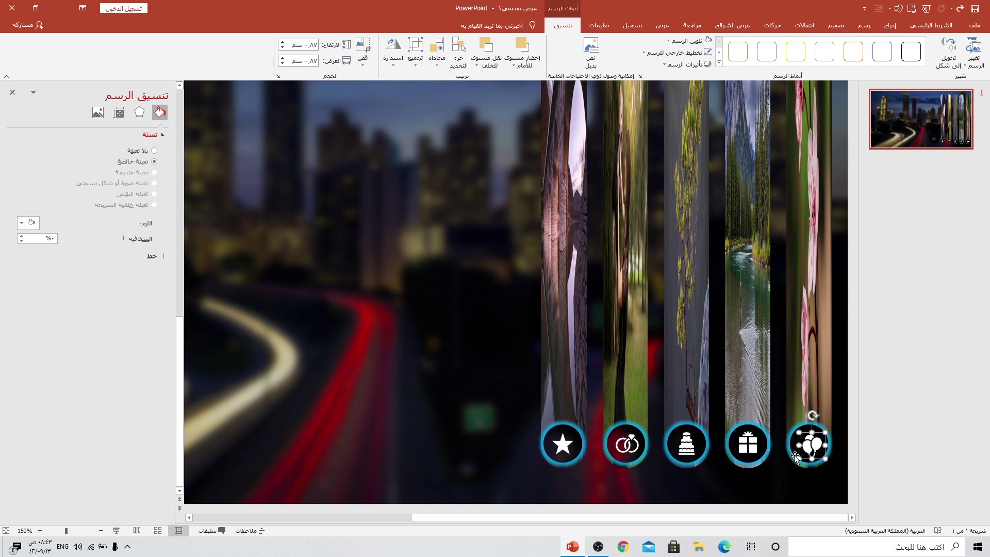
pyautogui.moveTo(816, 446); pyautogui.dragTo(819, 450)
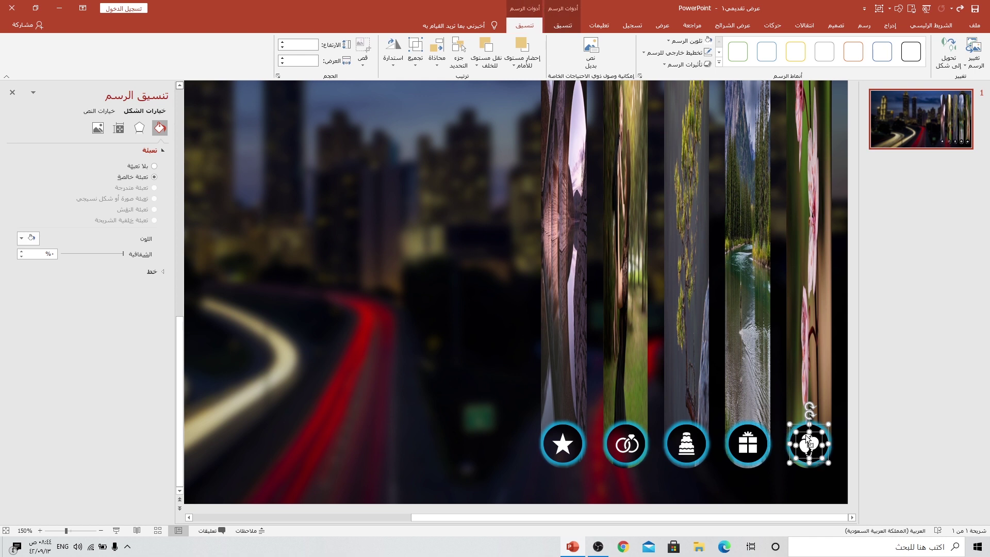
# Step: Group each icon with its blue circle, working from balloons to star
pyautogui.click(807, 436)
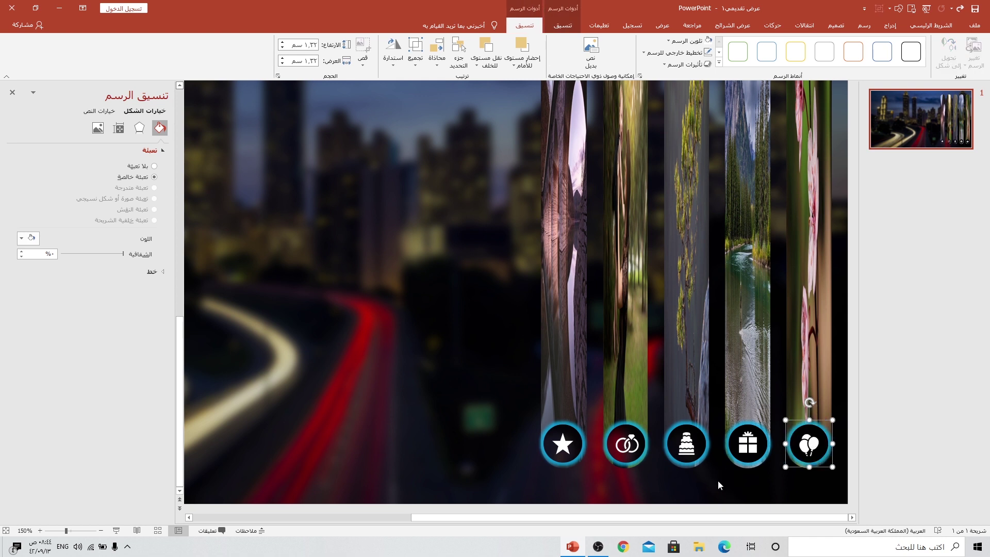
pyautogui.click(744, 444)
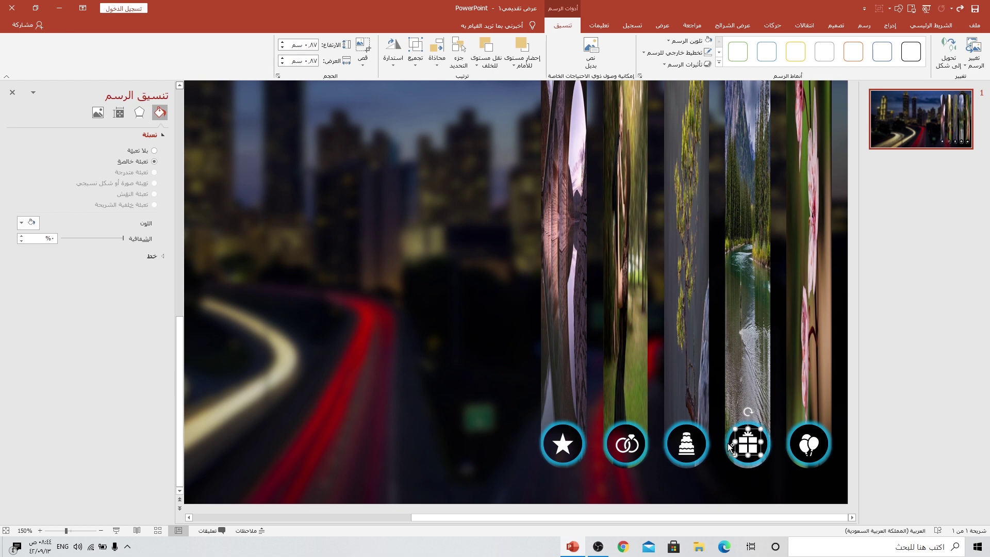
pyautogui.keyDown('shift'); pyautogui.click(728, 445); pyautogui.keyUp('shift')
pyautogui.hotkey('ctrl', 'g')
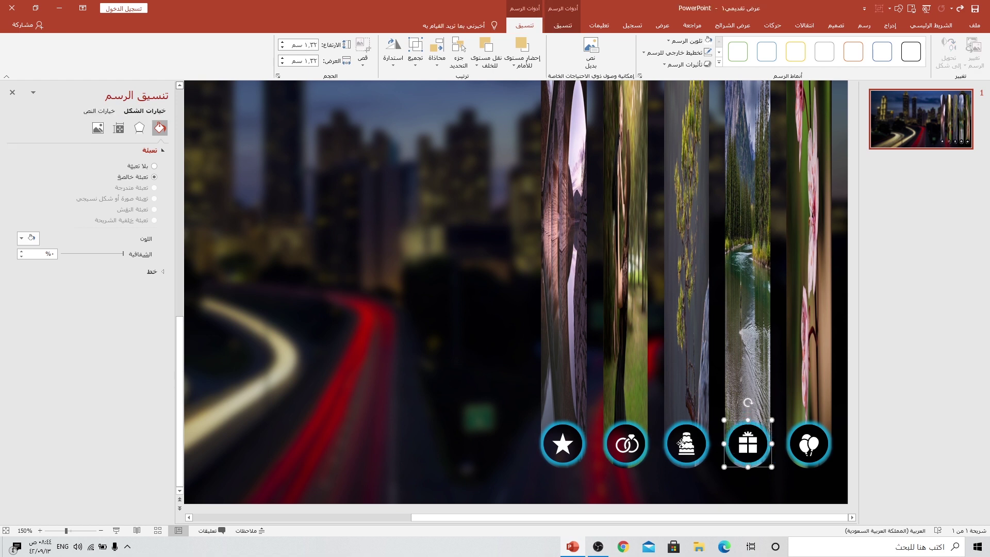
pyautogui.click(681, 443)
pyautogui.keyDown('shift'); pyautogui.click(668, 448); pyautogui.keyUp('shift')
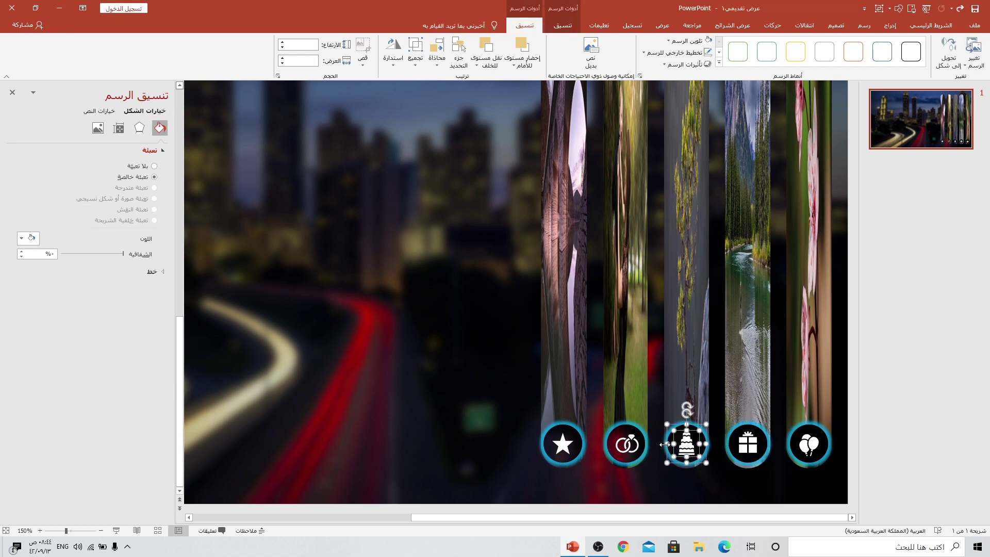
pyautogui.click(629, 443)
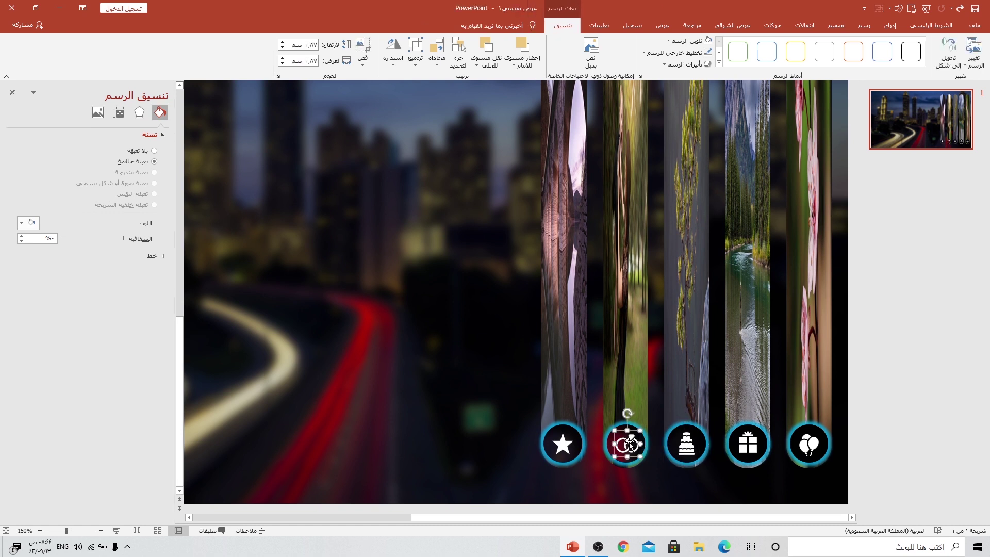
pyautogui.keyDown('shift'); pyautogui.click(610, 443); pyautogui.keyUp('shift')
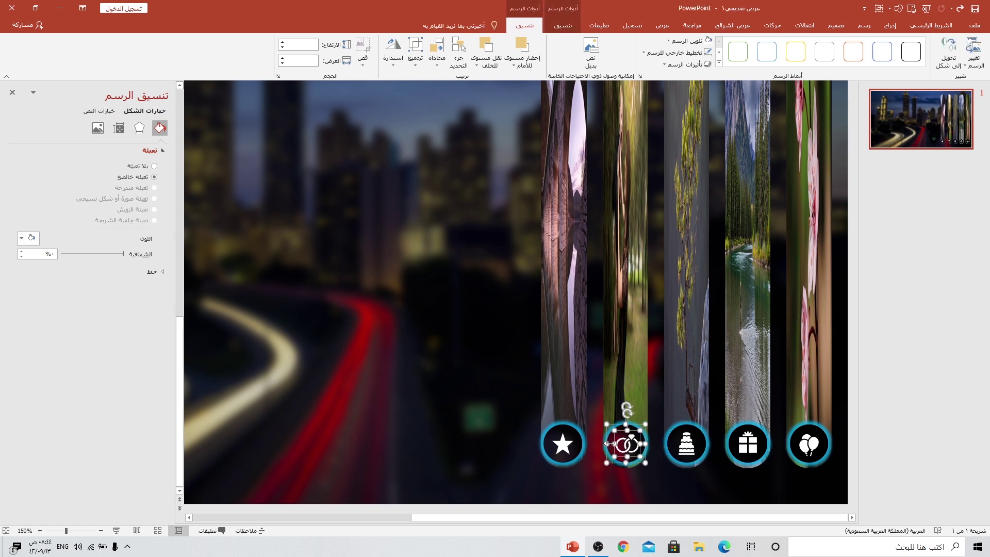
pyautogui.click(561, 443)
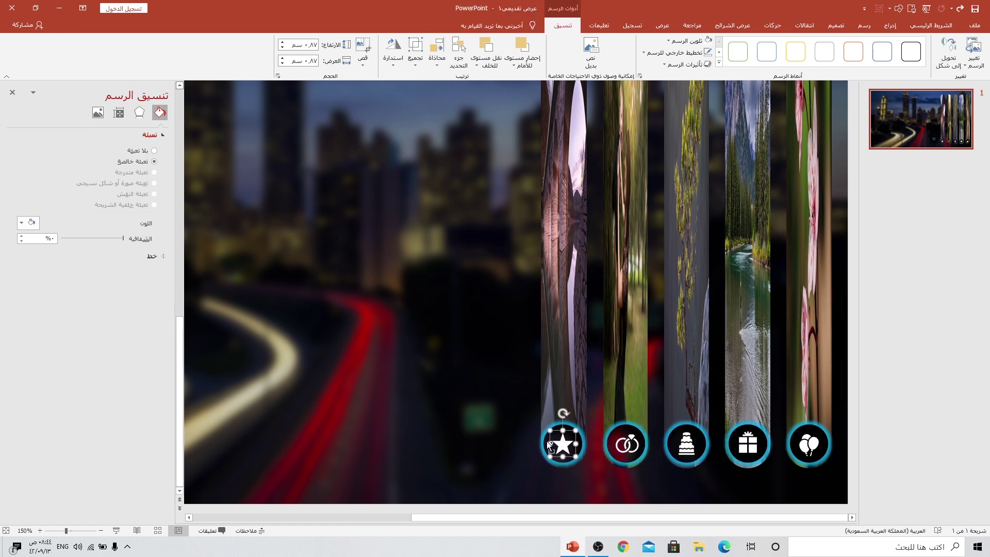
pyautogui.keyDown('shift'); pyautogui.click(544, 443); pyautogui.keyUp('shift')
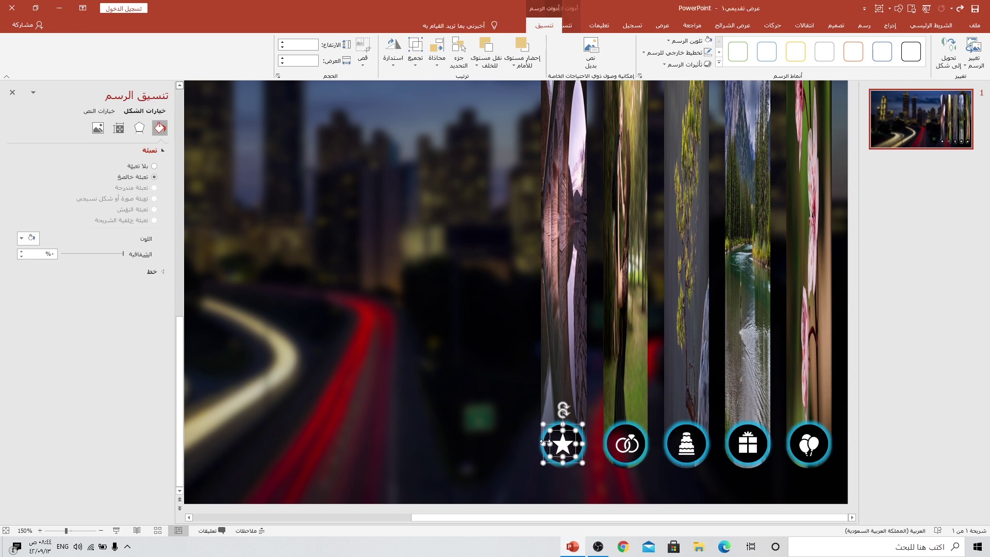
pyautogui.keyDown('ctrl'); pyautogui.scroll(-5, 598, 432); pyautogui.keyUp('ctrl')
pyautogui.keyDown('ctrl'); pyautogui.scroll(-2, 598, 432); pyautogui.keyUp('ctrl')
pyautogui.click(598, 432)
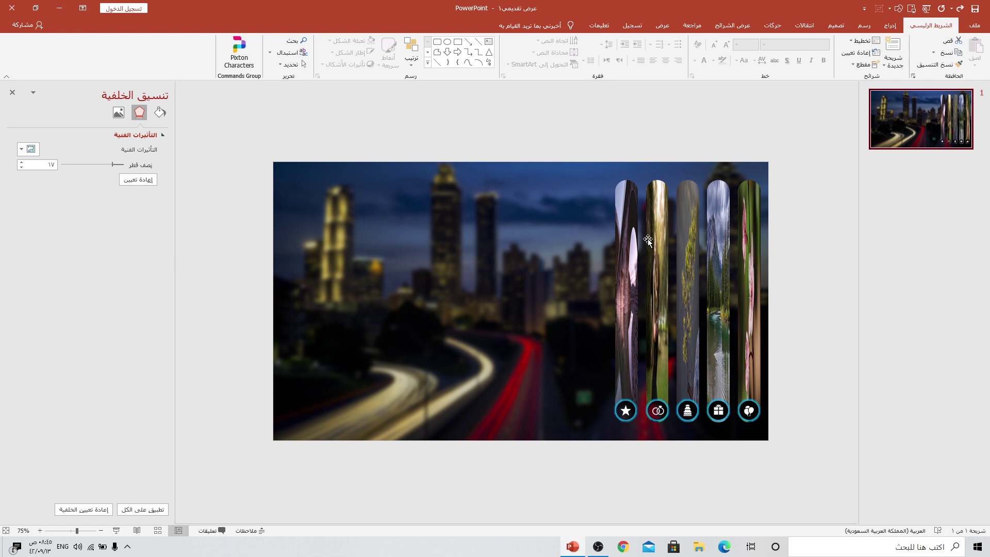
# Step: Crop-extend the rightmost flower strip's photo out to all four slide edges
pyautogui.click(743, 248)
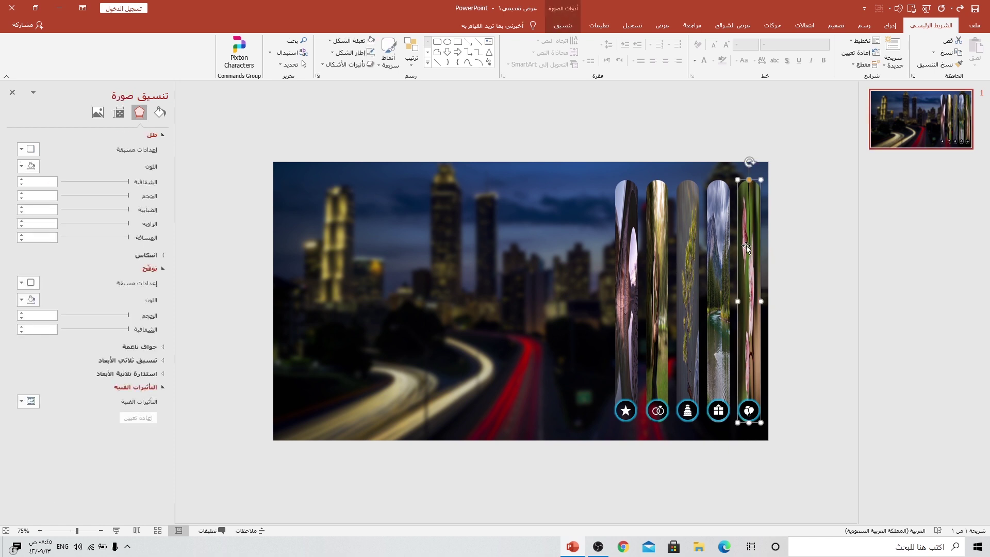
pyautogui.click(563, 25)
pyautogui.click(104, 51)
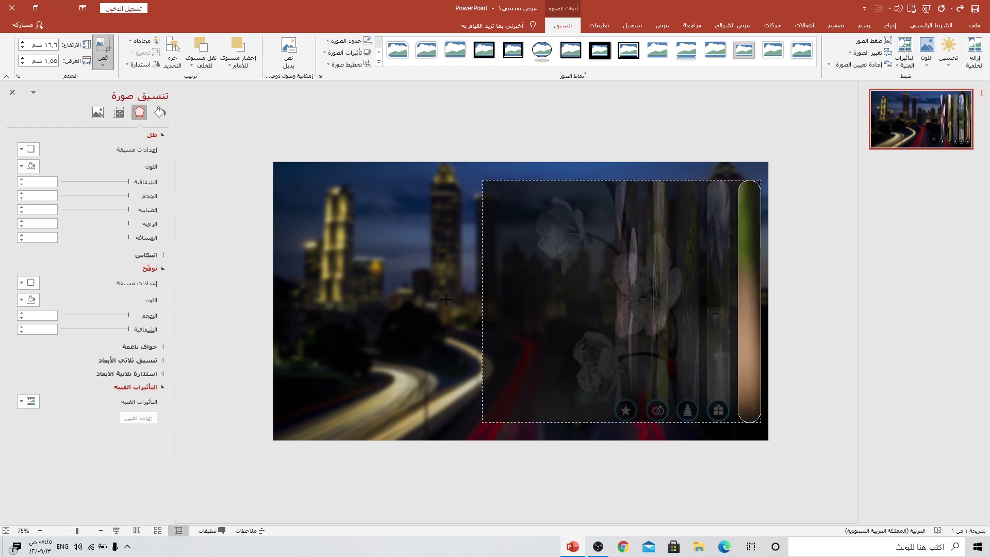
pyautogui.moveTo(734, 301); pyautogui.dragTo(274, 301)
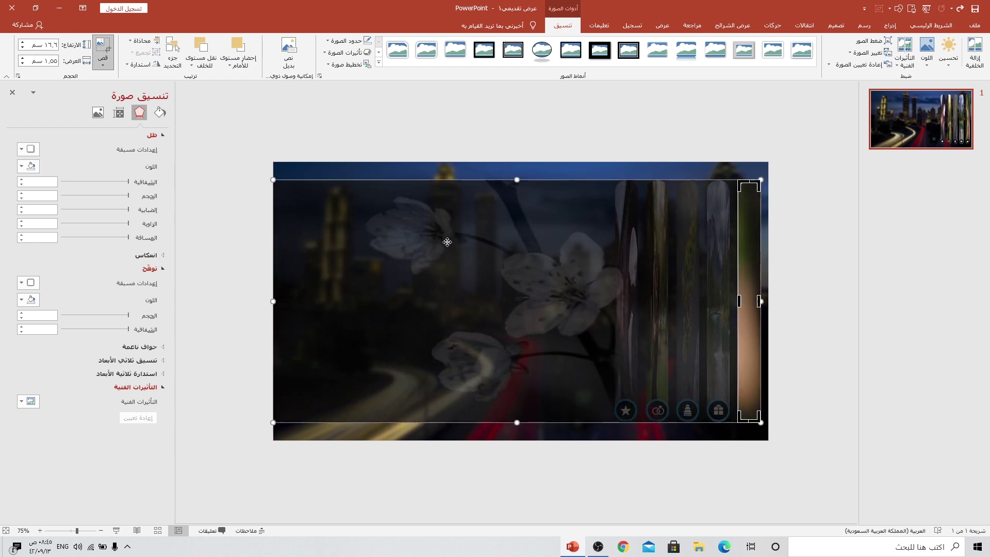
pyautogui.moveTo(519, 173); pyautogui.dragTo(521, 160)
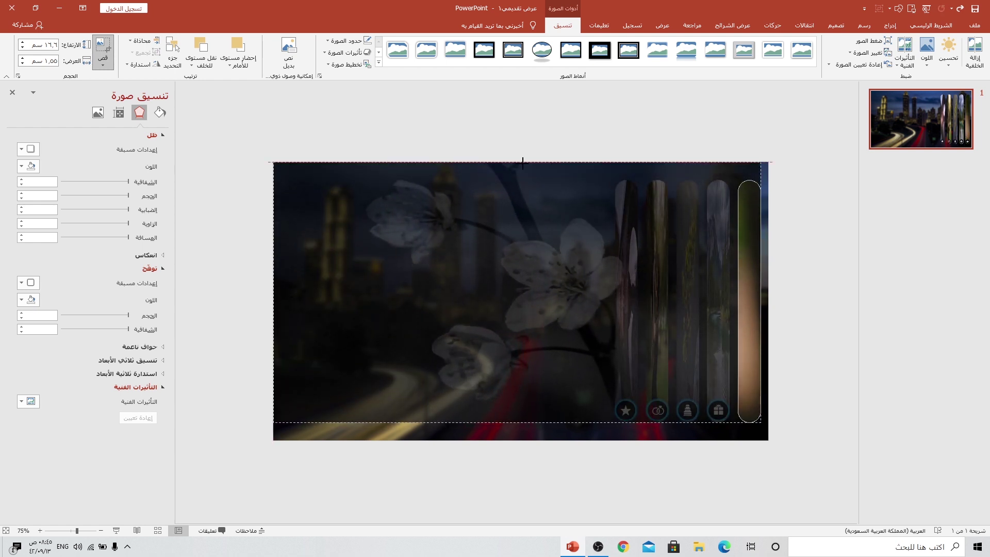
pyautogui.moveTo(521, 423); pyautogui.dragTo(512, 439)
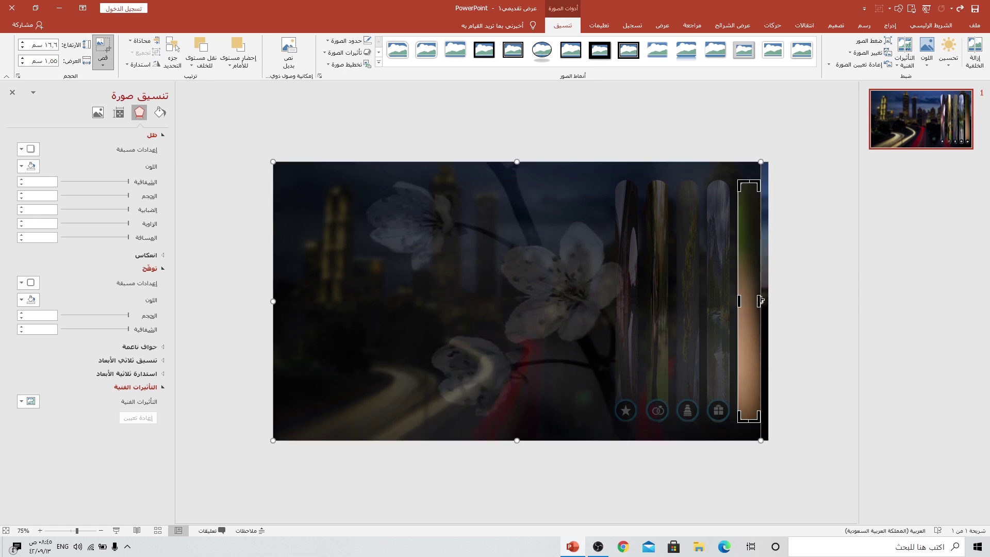
pyautogui.moveTo(761, 301); pyautogui.dragTo(766, 301)
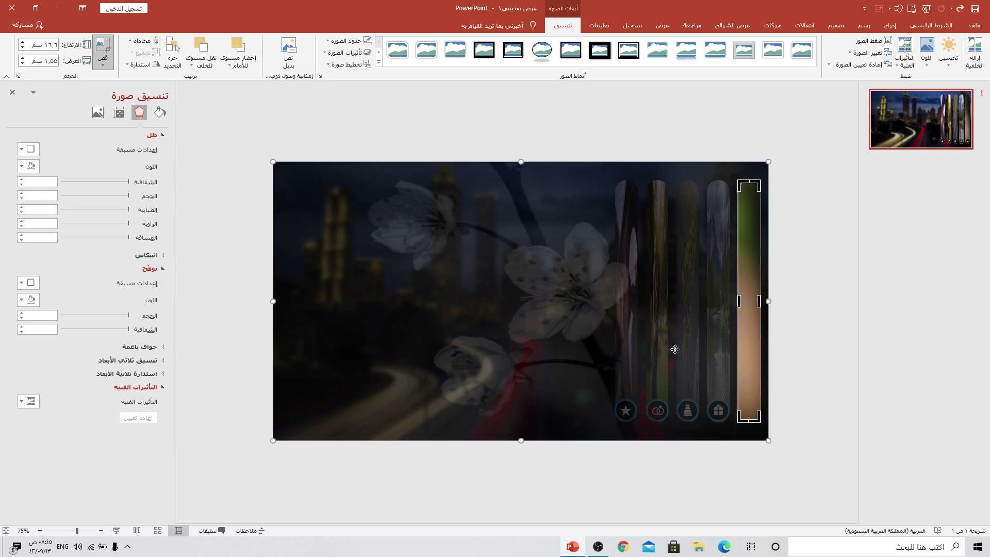
pyautogui.click(801, 332)
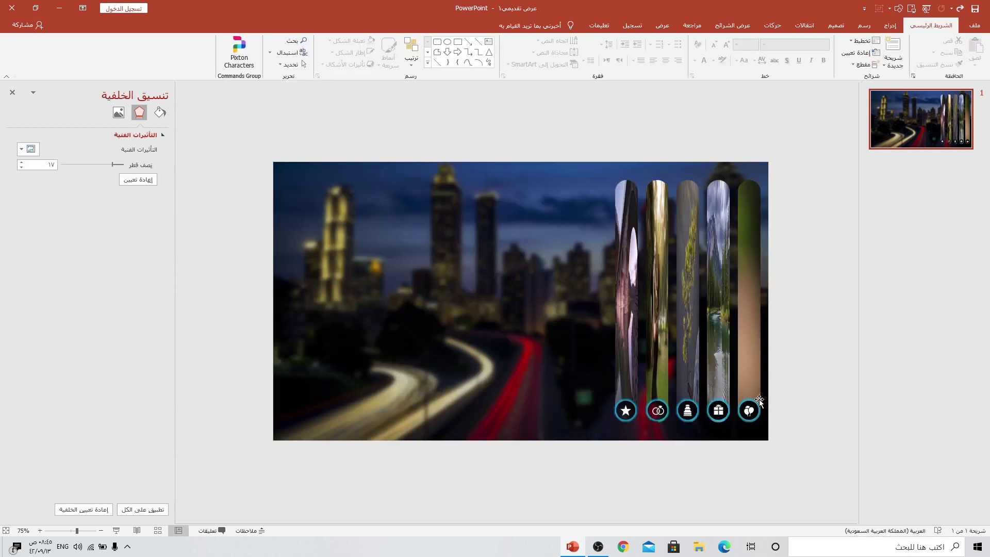
# Step: Extend the fourth strip's lake photo to fill the slide behind its narrow frame
pyautogui.click(723, 284)
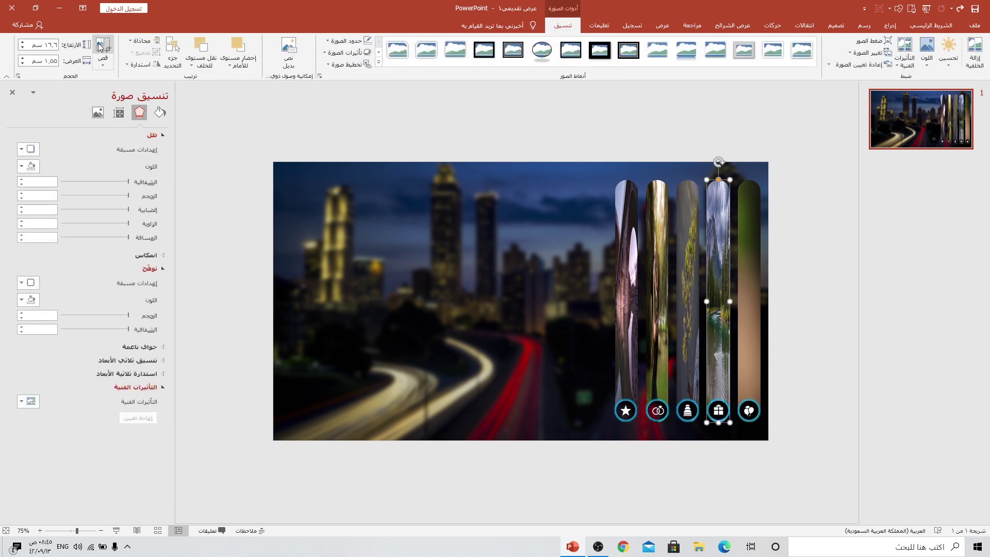
pyautogui.click(100, 46)
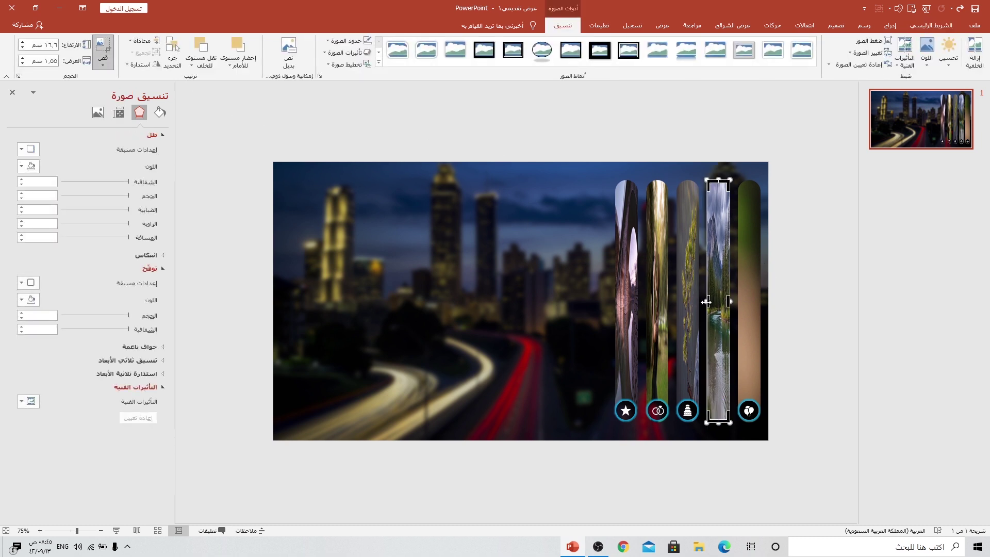
pyautogui.moveTo(704, 302); pyautogui.dragTo(271, 286)
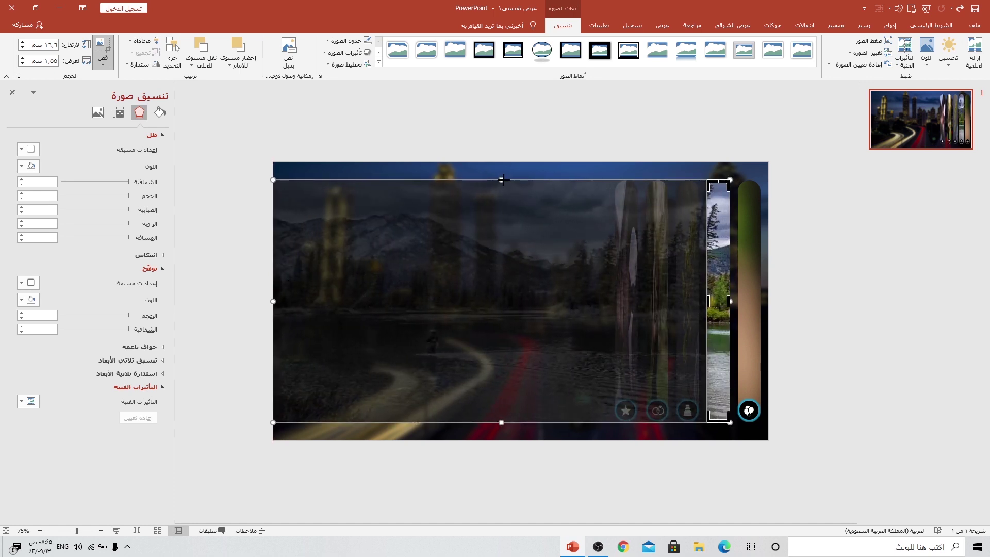
pyautogui.moveTo(502, 180); pyautogui.dragTo(504, 163)
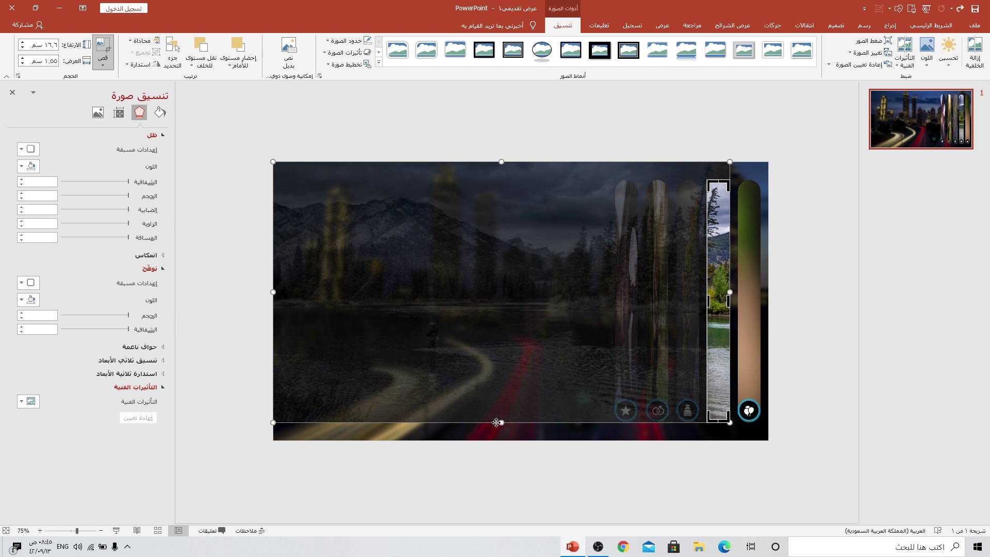
pyautogui.moveTo(500, 422); pyautogui.dragTo(501, 439)
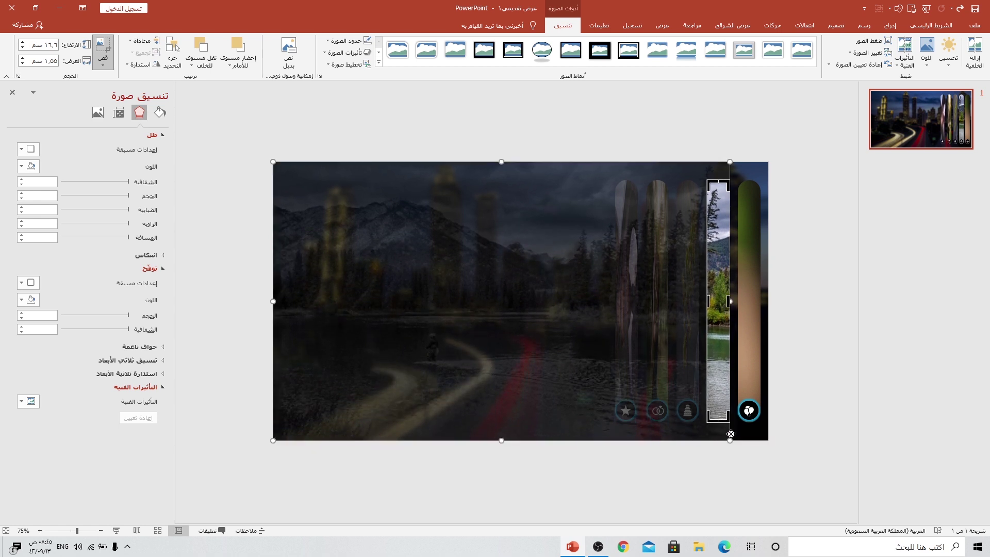
pyautogui.moveTo(732, 301); pyautogui.dragTo(768, 301)
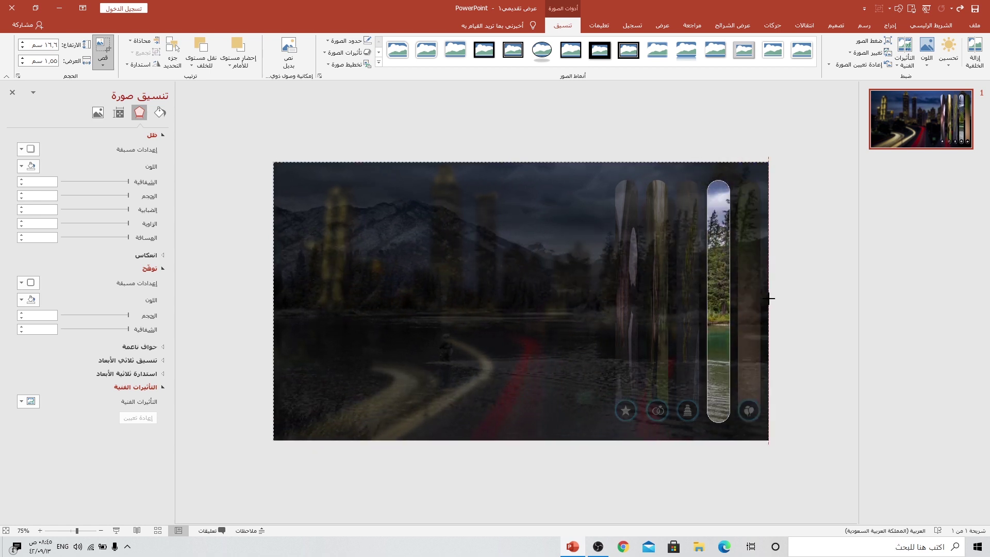
pyautogui.click(338, 130)
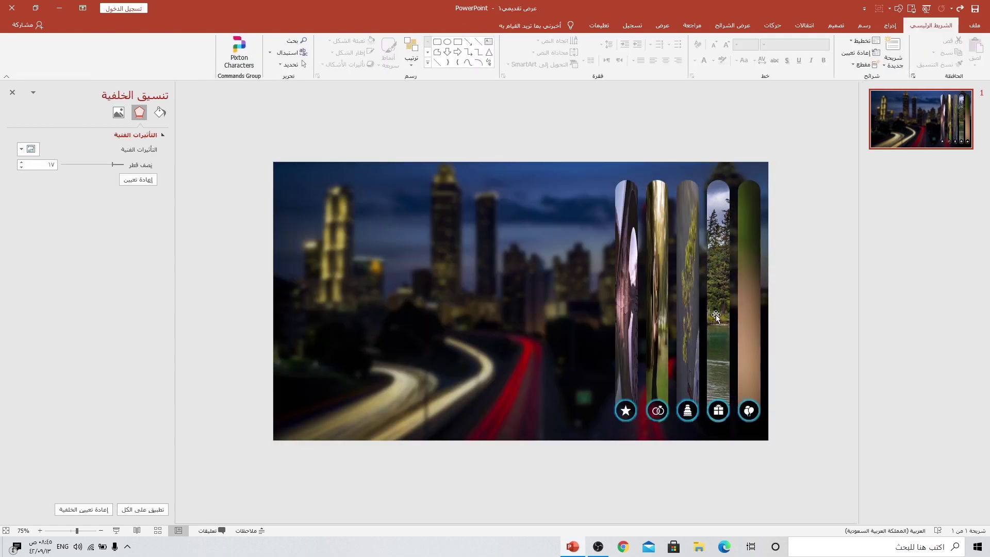
# Step: Extend the third strip's photo to all four slide edges
pyautogui.click(694, 312)
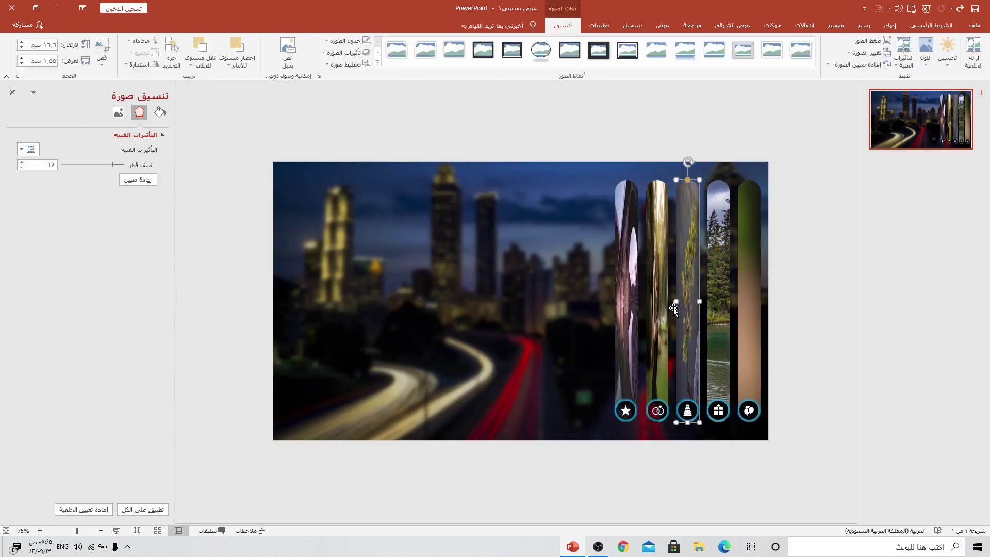
pyautogui.click(106, 46)
pyautogui.moveTo(674, 300); pyautogui.dragTo(271, 281)
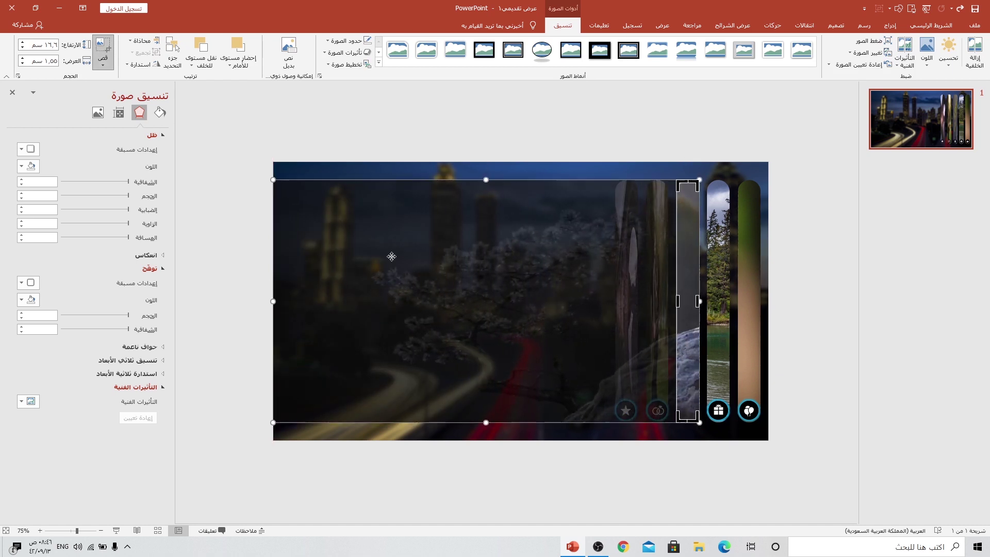
pyautogui.moveTo(487, 179); pyautogui.dragTo(490, 161)
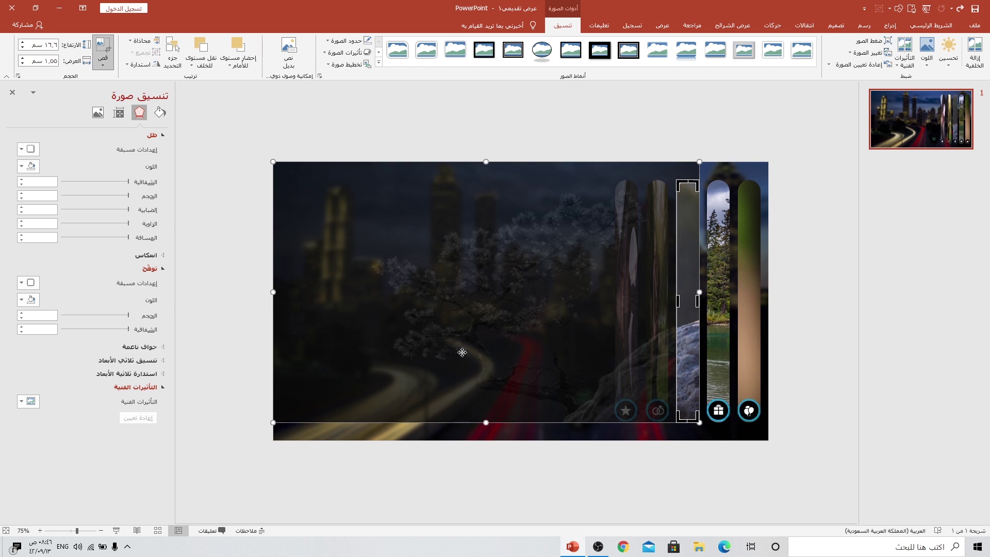
pyautogui.moveTo(484, 421); pyautogui.dragTo(485, 441)
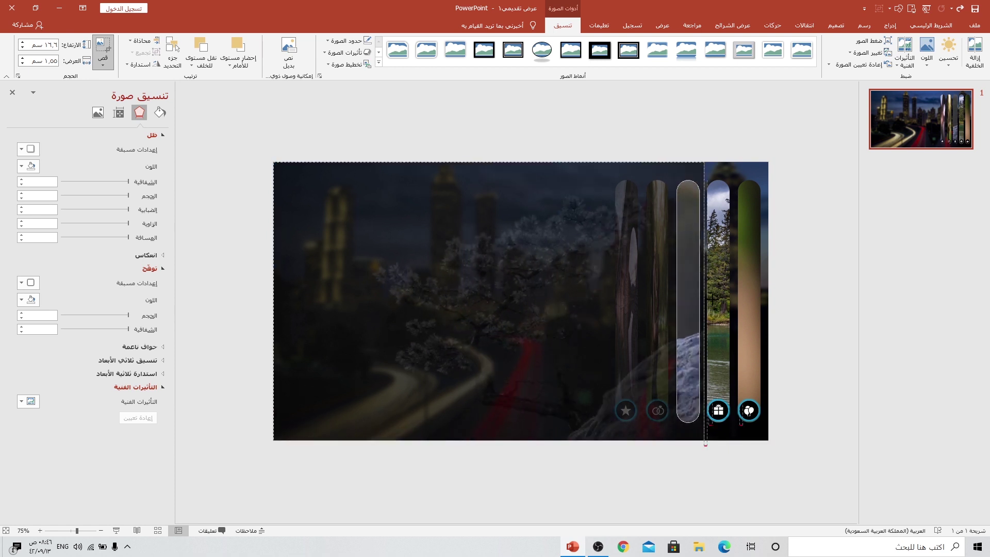
pyautogui.moveTo(700, 301); pyautogui.dragTo(768, 301)
pyautogui.click(797, 297)
# Step: Enlarge the second strip's photo to cover the slide width
pyautogui.click(675, 309)
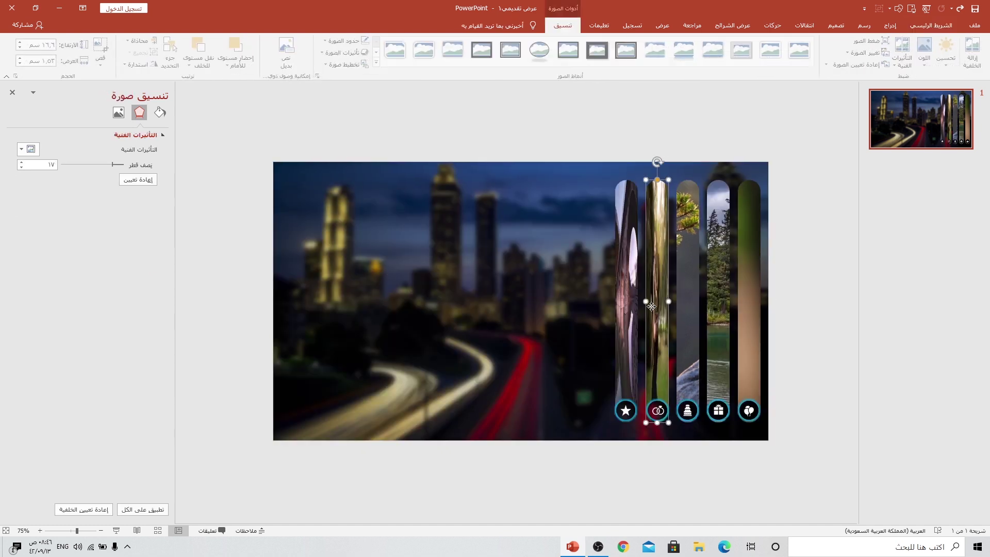
pyautogui.click(98, 41)
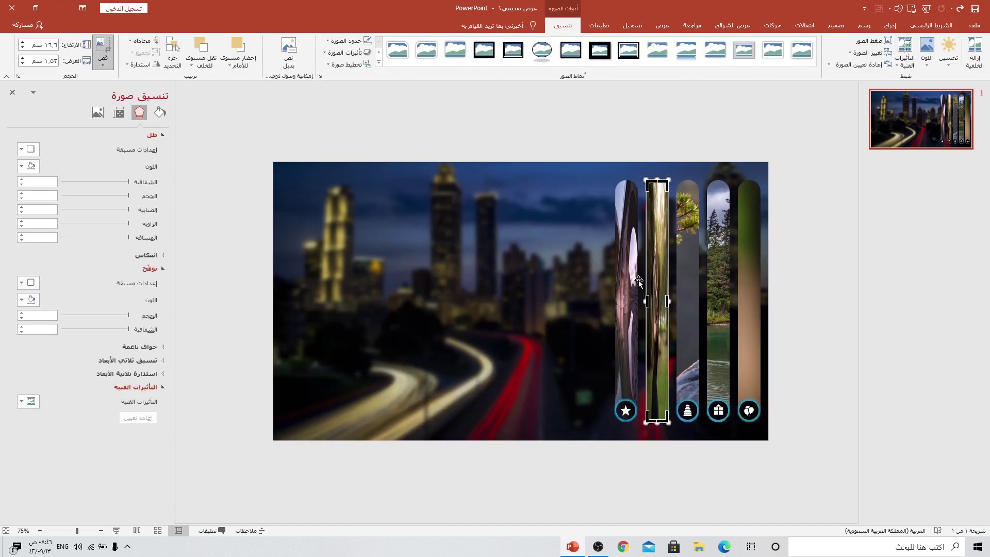
pyautogui.moveTo(290, 302); pyautogui.dragTo(274, 302)
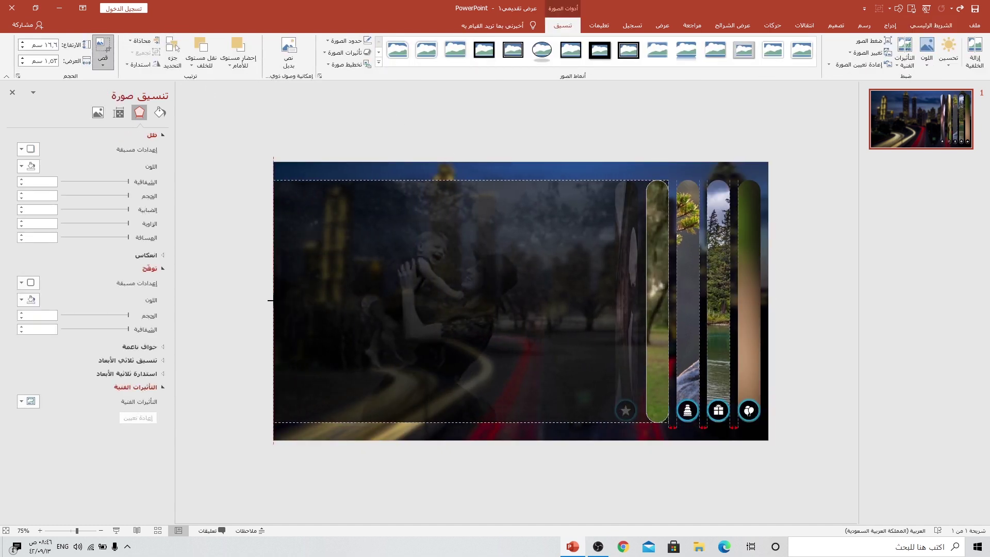
pyautogui.moveTo(669, 300); pyautogui.dragTo(766, 302)
pyautogui.press('Escape')
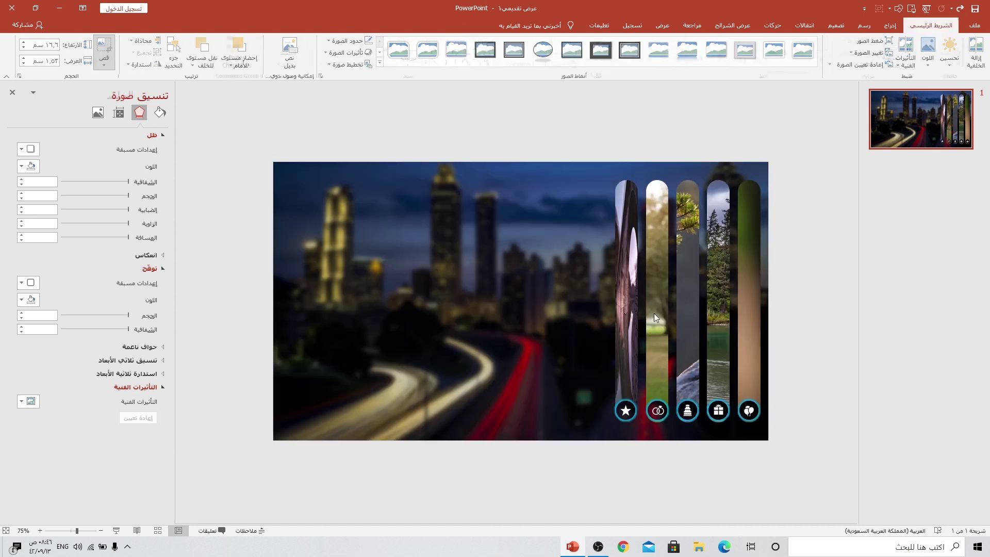
pyautogui.press('Escape')
# Step: Stretch the first strip's bridge photo to all four slide edges
pyautogui.click(626, 299)
pyautogui.click(109, 45)
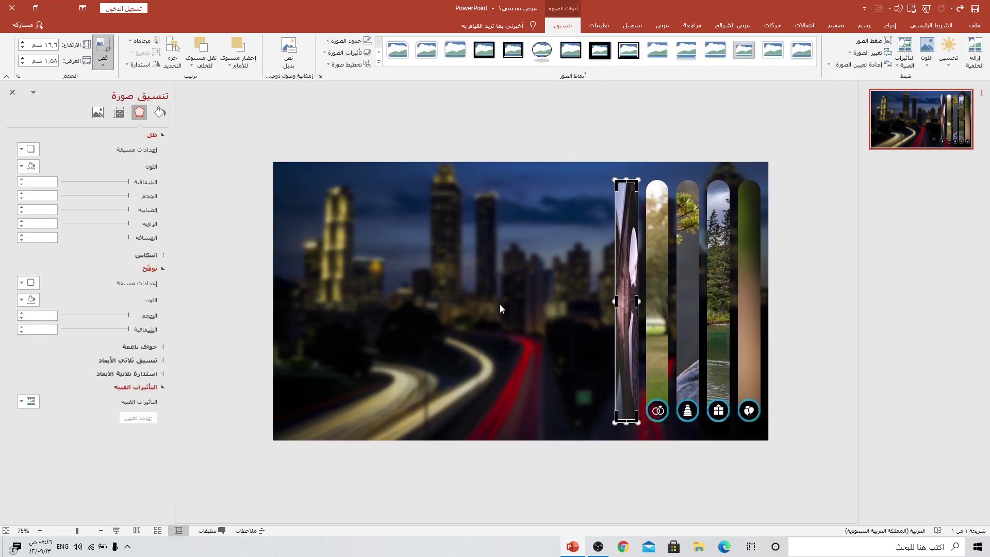
pyautogui.moveTo(613, 303); pyautogui.dragTo(272, 283)
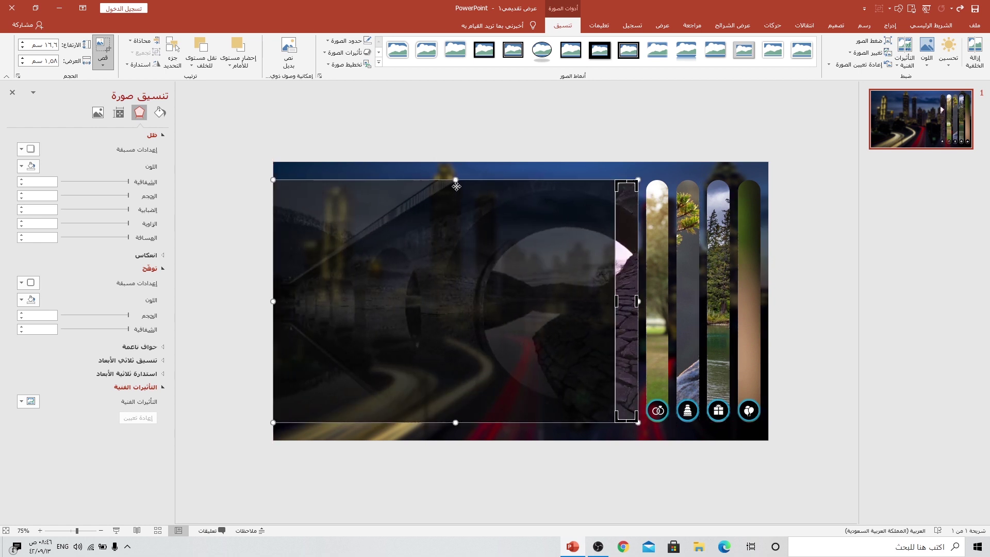
pyautogui.moveTo(456, 179); pyautogui.dragTo(455, 162)
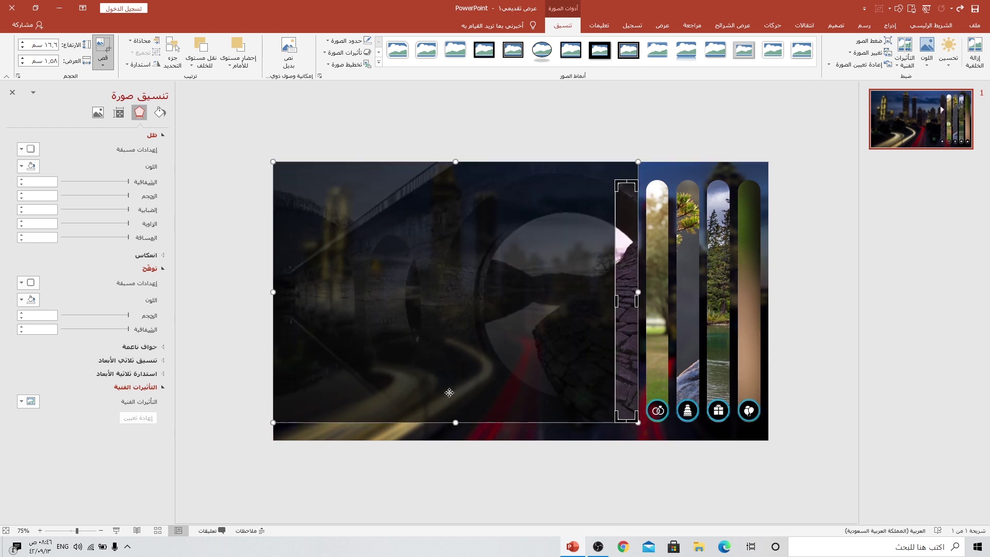
pyautogui.moveTo(456, 422); pyautogui.dragTo(456, 441)
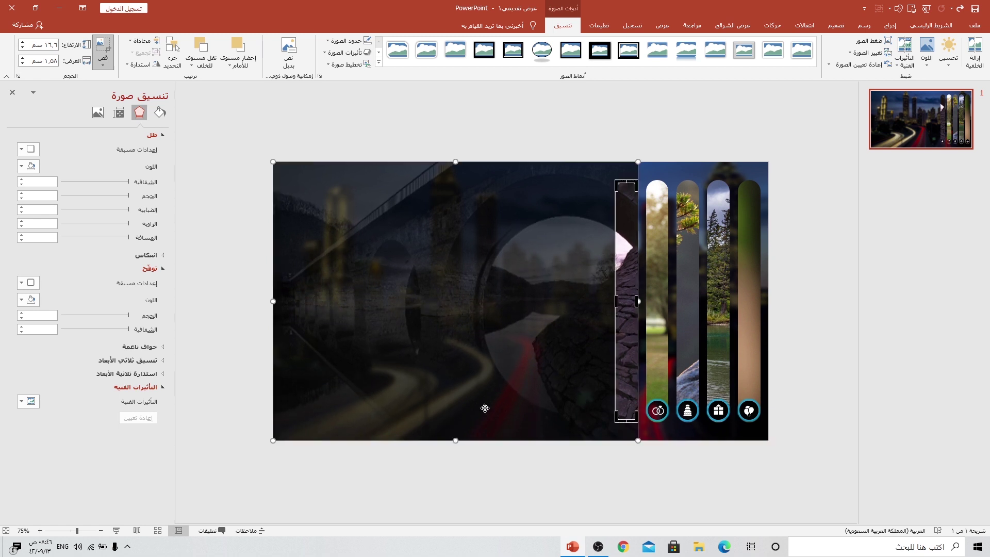
pyautogui.moveTo(638, 301); pyautogui.dragTo(768, 302)
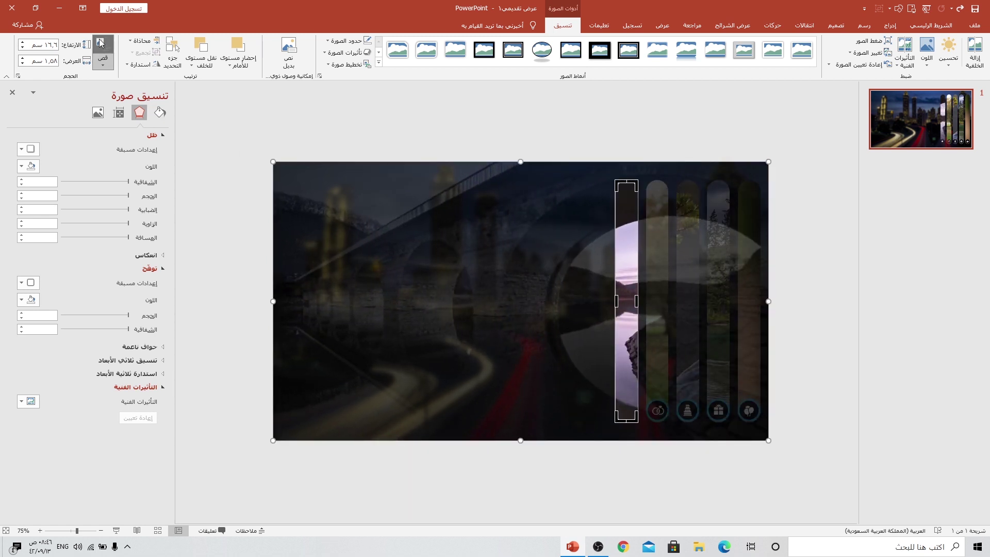
pyautogui.click(241, 145)
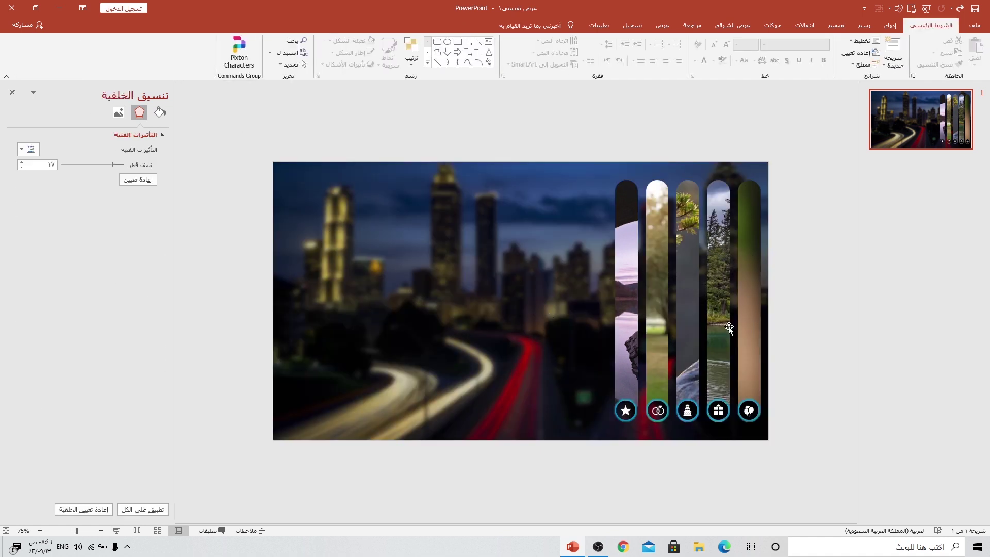
# Step: Select all five photo strips and apply an outer shadow preset
pyautogui.click(630, 195)
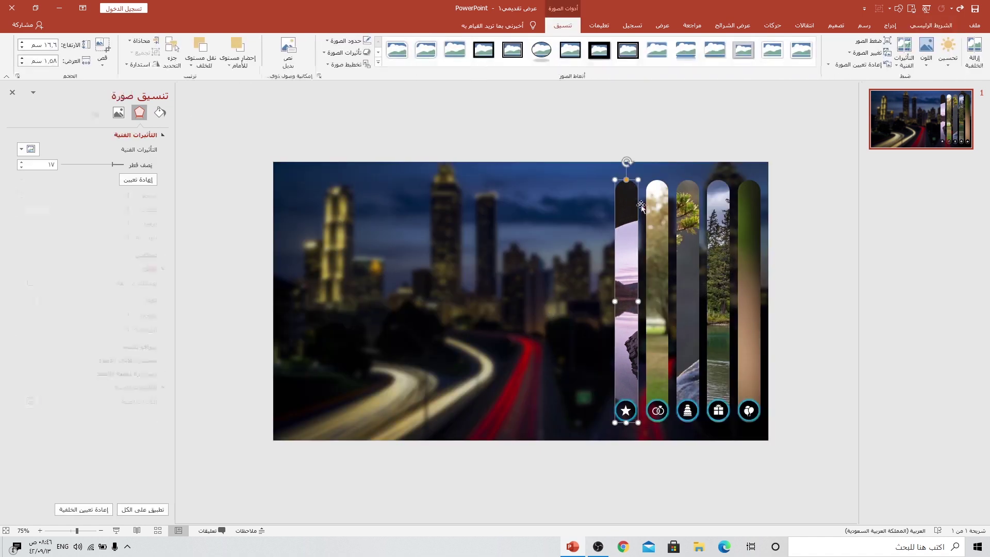
pyautogui.keyDown('shift'); pyautogui.click(666, 207); pyautogui.keyUp('shift')
pyautogui.keyDown('shift'); pyautogui.click(696, 206); pyautogui.keyUp('shift')
pyautogui.keyDown('shift'); pyautogui.click(726, 204); pyautogui.keyUp('shift')
pyautogui.keyDown('shift'); pyautogui.click(746, 208); pyautogui.keyUp('shift')
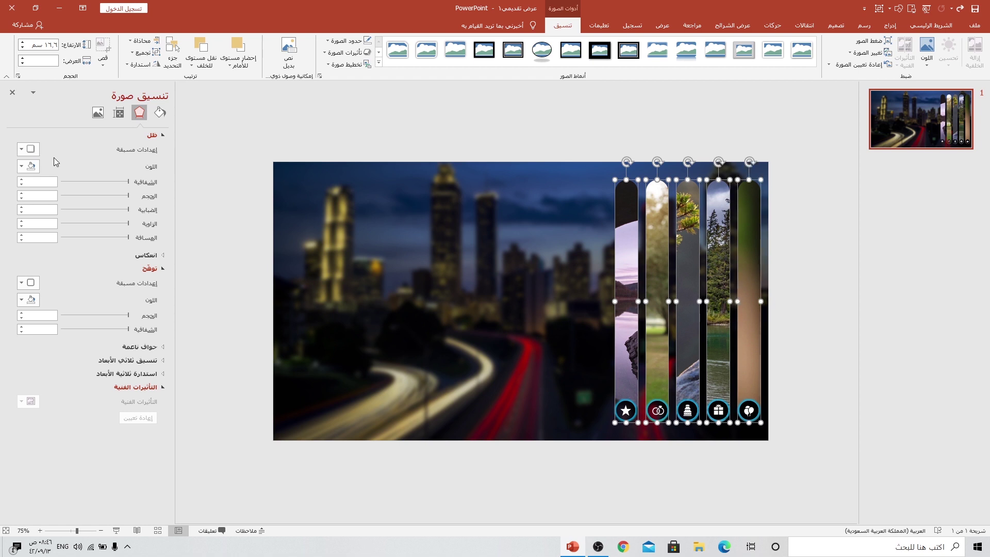
pyautogui.click(27, 149)
pyautogui.click(16, 230)
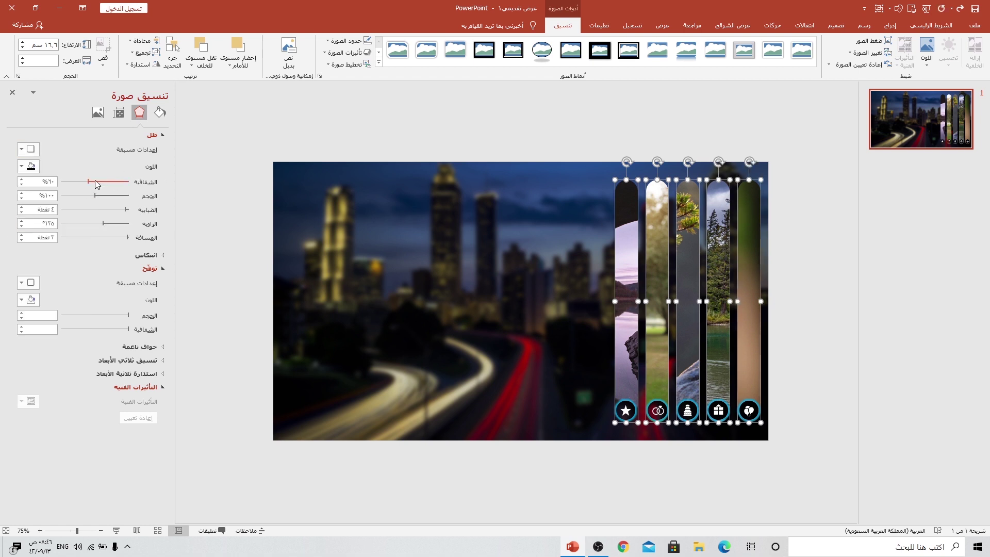
# Step: Make the shadow less transparent and light blue, with a 12 pt blur
pyautogui.moveTo(96, 182); pyautogui.dragTo(127, 182)
pyautogui.click(26, 166)
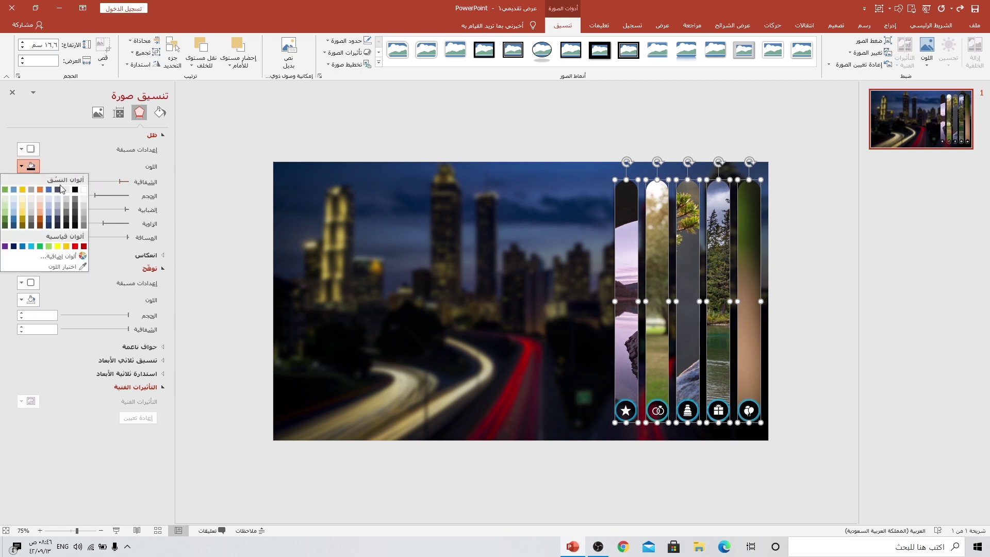
pyautogui.click(83, 195)
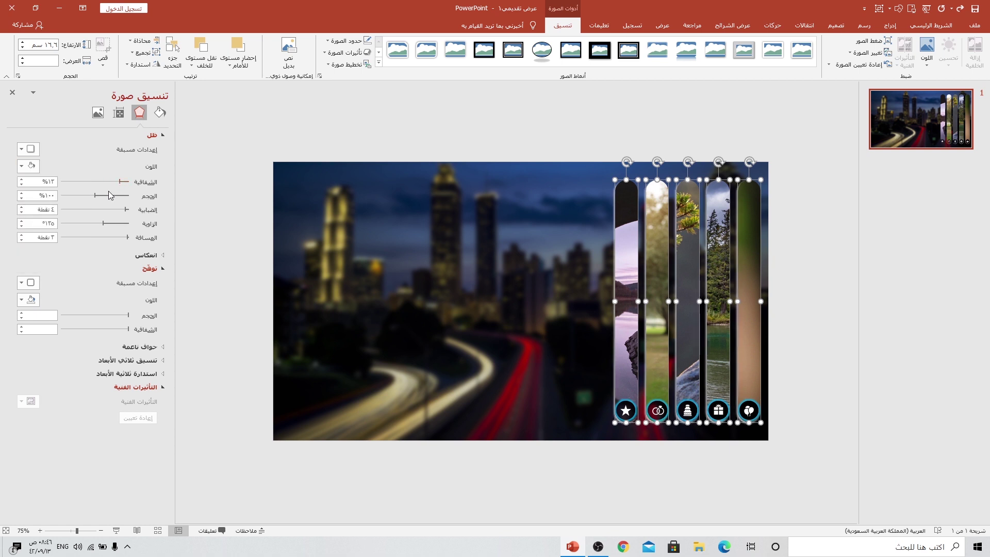
pyautogui.click(30, 166)
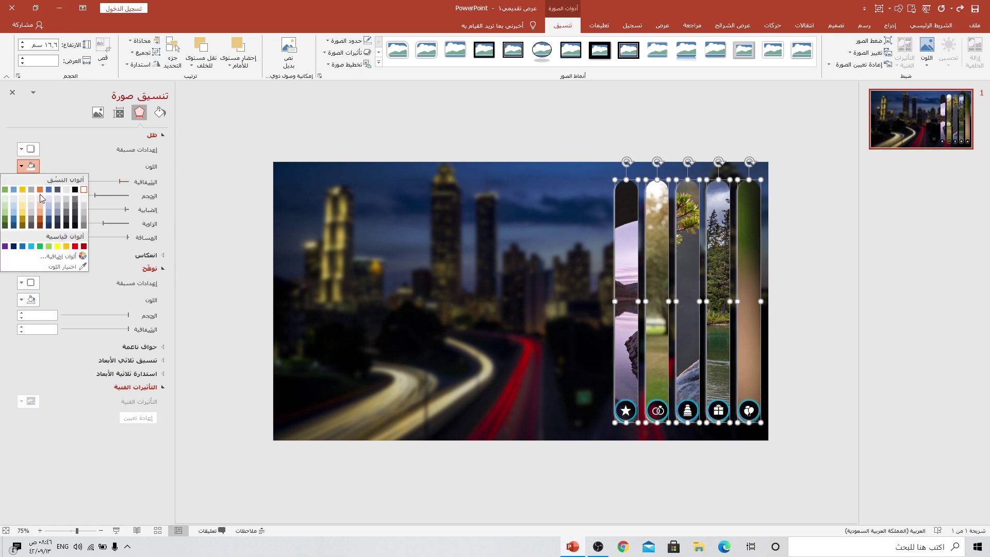
pyautogui.click(31, 246)
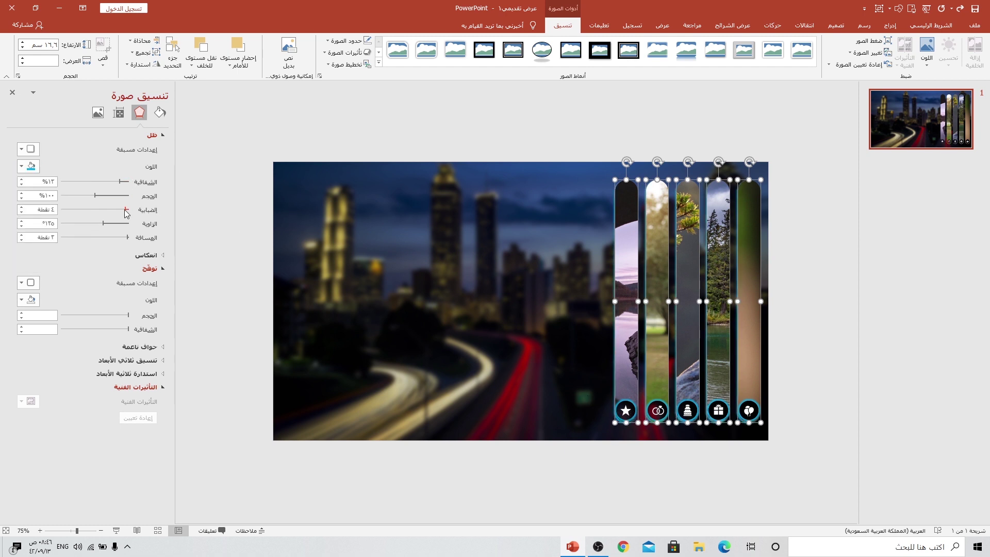
pyautogui.moveTo(123, 211); pyautogui.dragTo(126, 239)
pyautogui.click(448, 148)
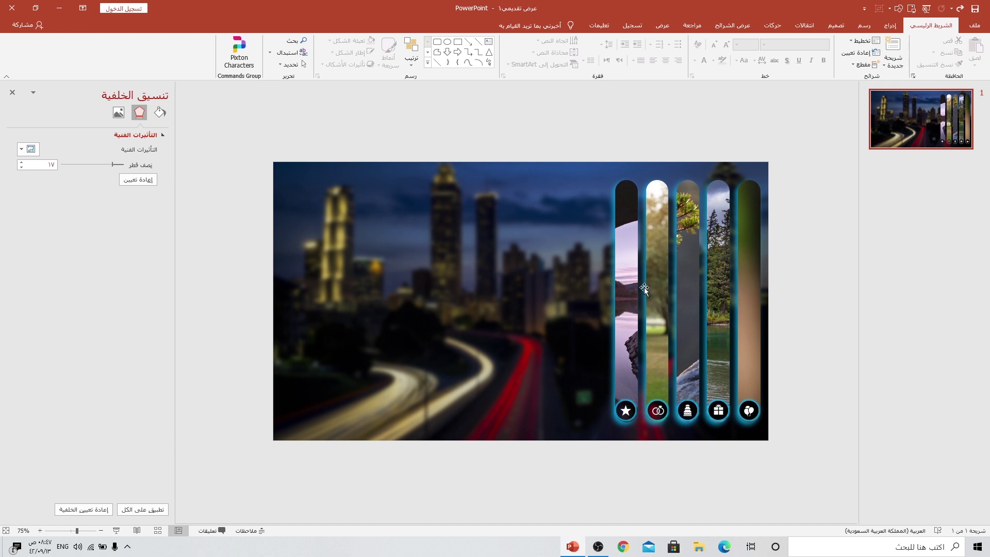
# Step: Duplicate slide 1, then stretch slide 2's star strip leftward into a large panel
pyautogui.rightClick(951, 126)
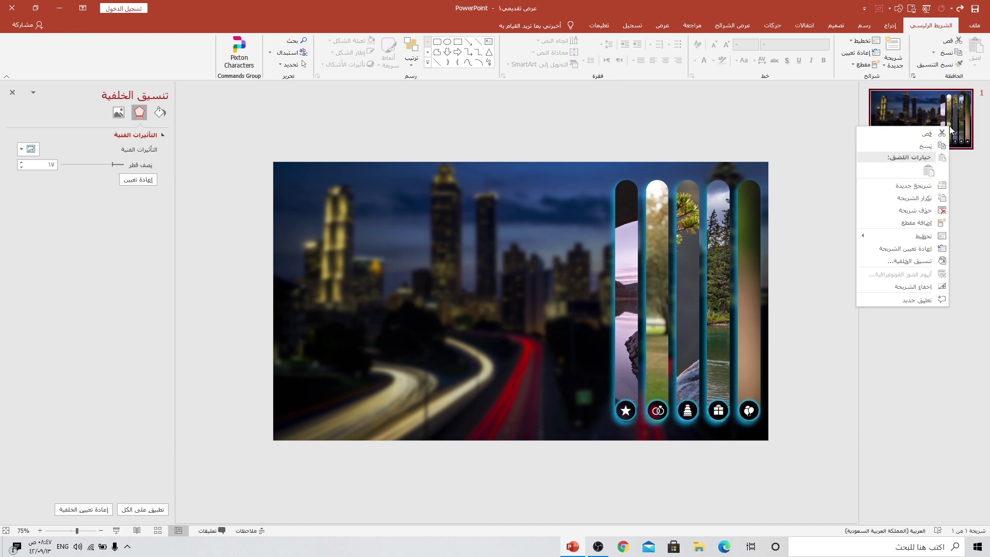
pyautogui.click(923, 197)
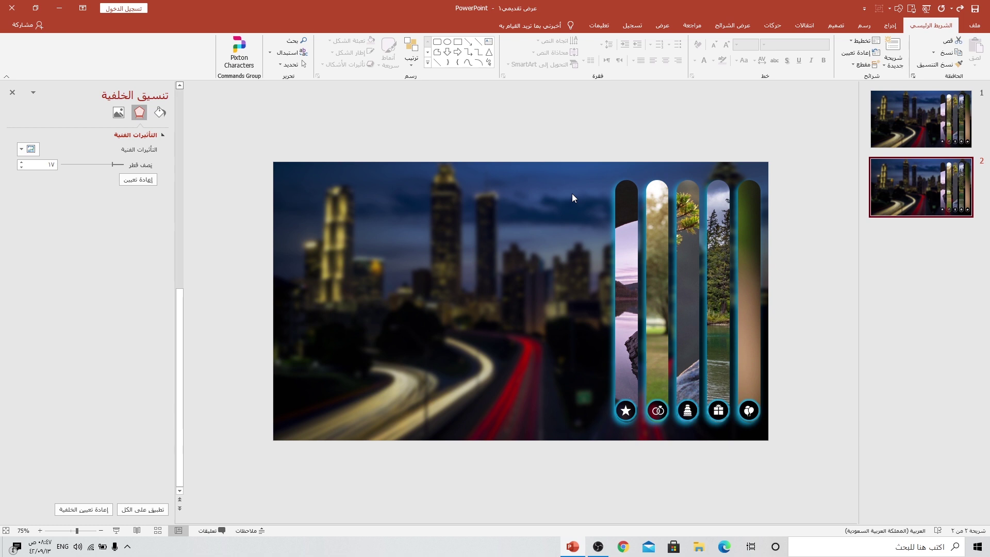
pyautogui.click(616, 222)
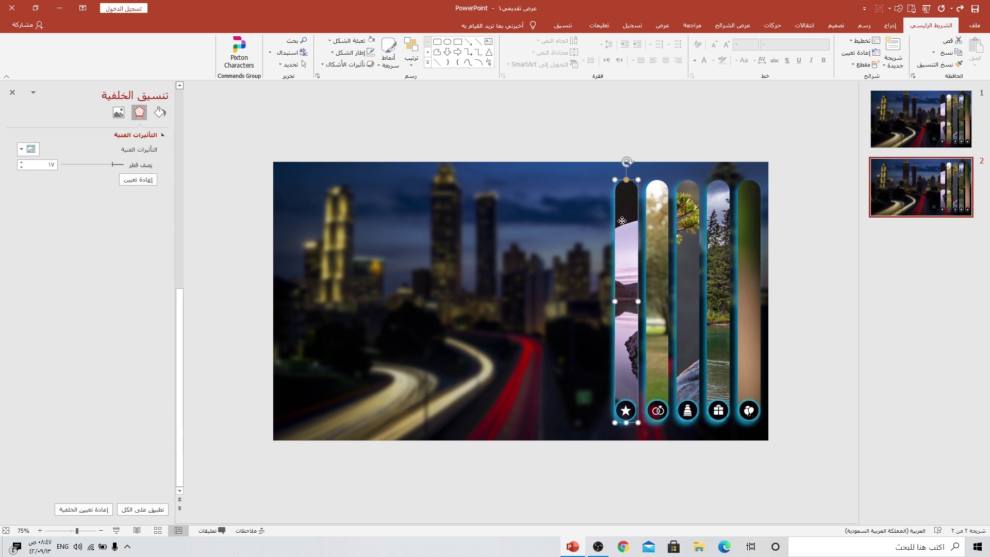
pyautogui.moveTo(615, 301); pyautogui.dragTo(286, 289)
# Step: Reduce the panel's corner rounding and centre the star icon along its bottom edge
pyautogui.moveTo(407, 179); pyautogui.dragTo(308, 172)
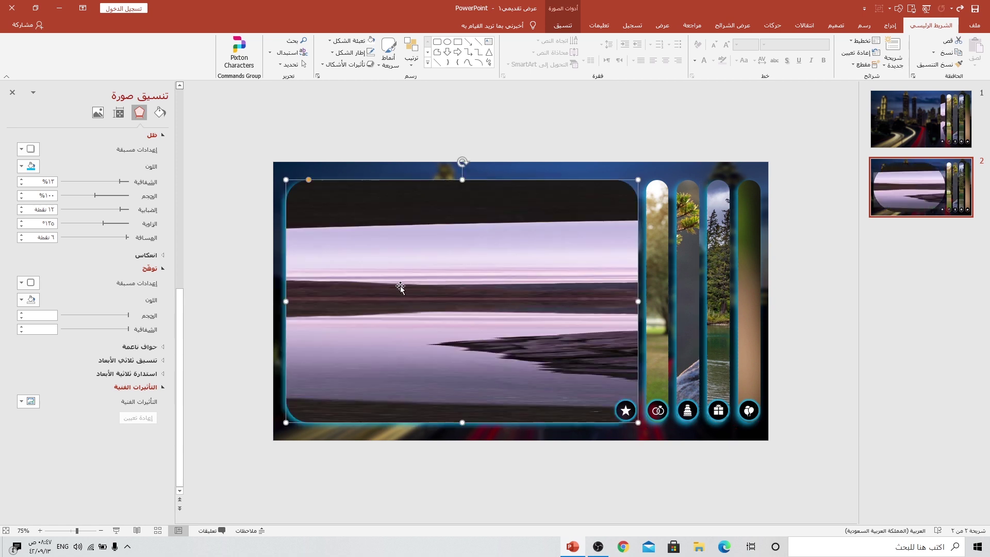
pyautogui.moveTo(628, 412); pyautogui.dragTo(461, 409)
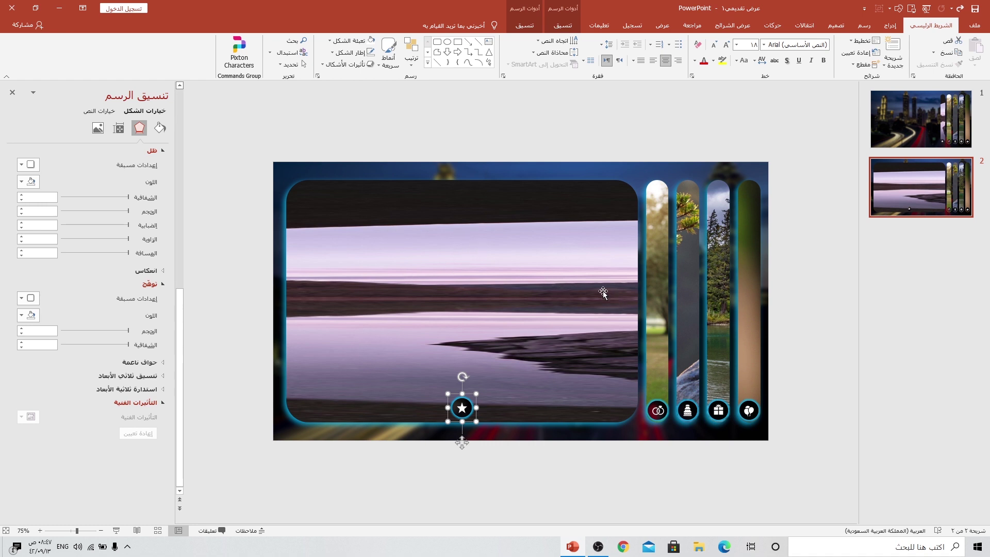
pyautogui.click(463, 269)
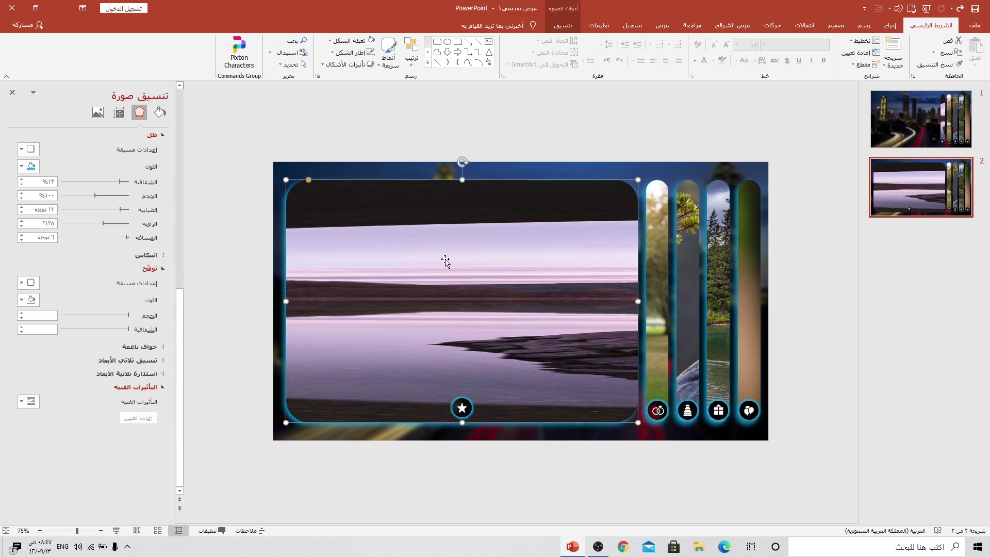
pyautogui.keyDown('ctrl'); pyautogui.scroll(-3, 446, 260); pyautogui.keyUp('ctrl')
pyautogui.keyDown('ctrl'); pyautogui.scroll(-2, 446, 259); pyautogui.keyUp('ctrl')
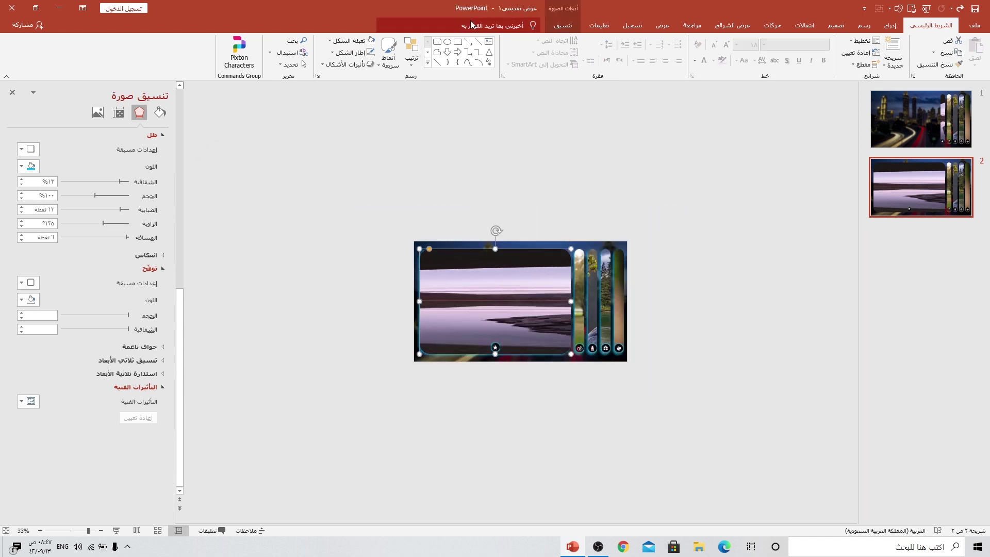
# Step: Crop the panel's photo so the stone bridge arches and their reflection fill it
pyautogui.click(561, 26)
pyautogui.click(103, 49)
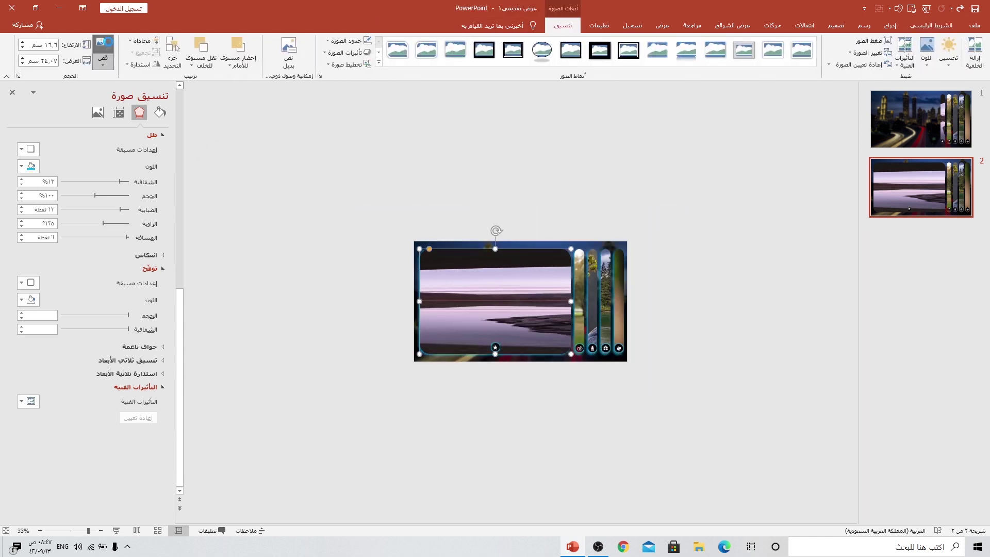
pyautogui.keyDown('ctrl'); pyautogui.scroll(-3, 354, 287); pyautogui.keyUp('ctrl')
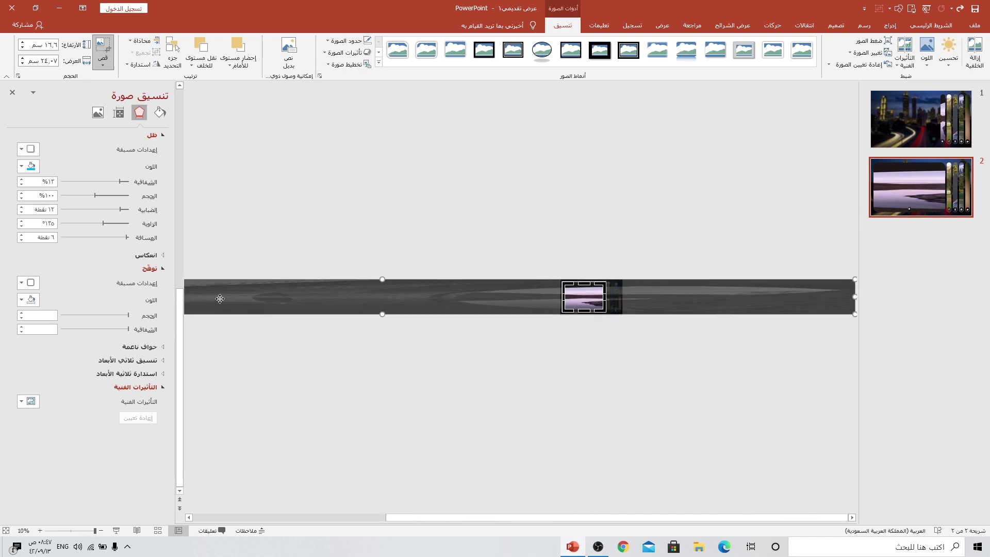
pyautogui.click(13, 91)
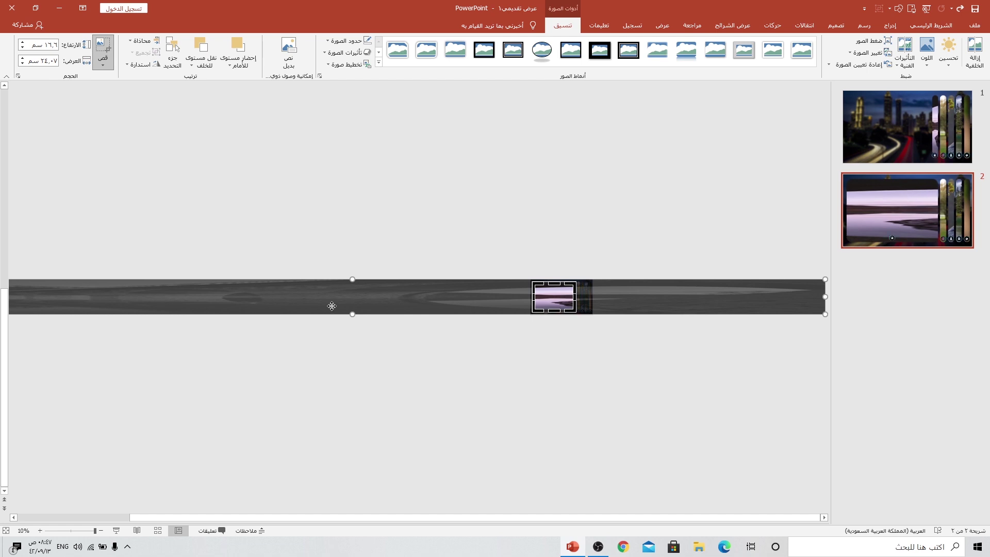
pyautogui.moveTo(825, 296); pyautogui.dragTo(454, 298)
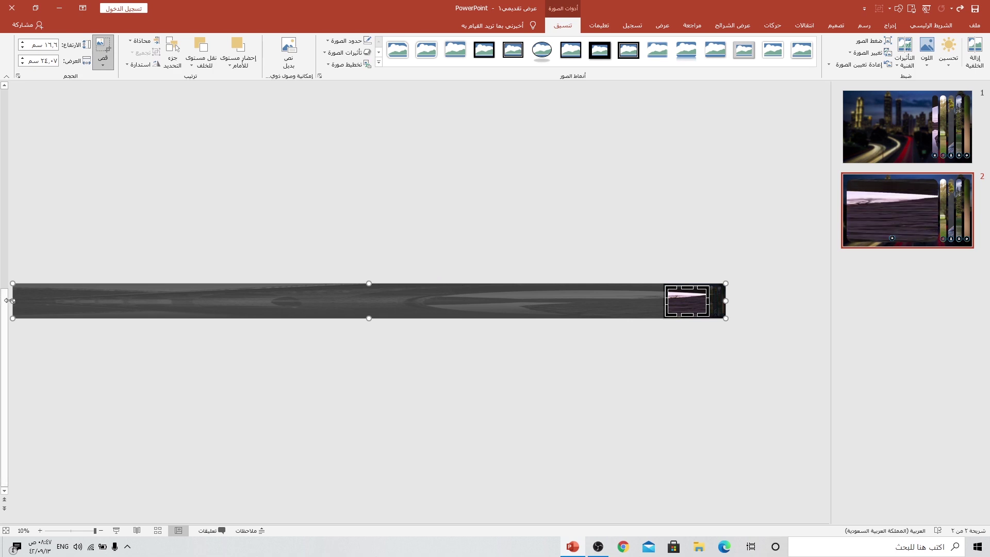
pyautogui.moveTo(8, 300); pyautogui.dragTo(386, 300)
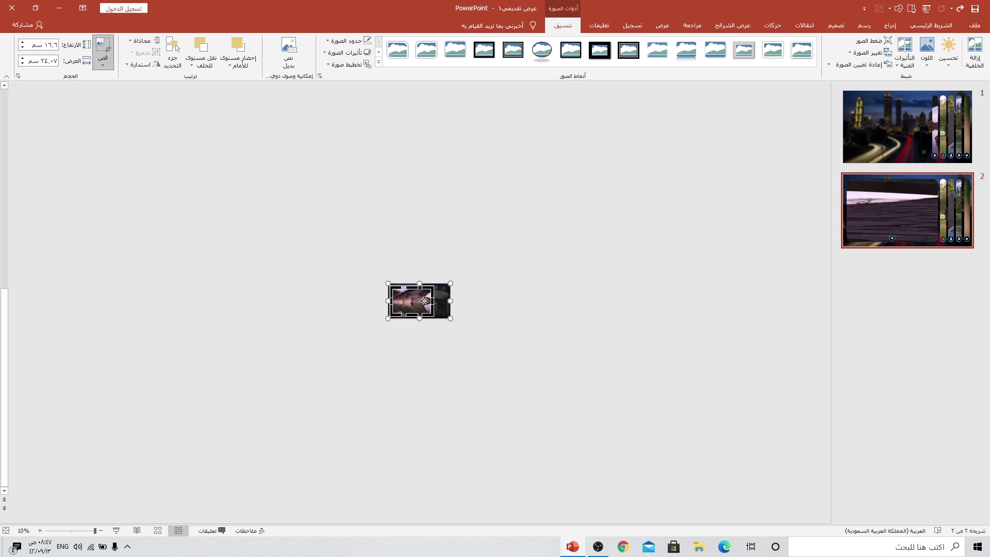
pyautogui.keyDown('ctrl'); pyautogui.scroll(3, 424, 300); pyautogui.keyUp('ctrl')
pyautogui.keyDown('ctrl'); pyautogui.scroll(2, 424, 300); pyautogui.keyUp('ctrl')
pyautogui.keyDown('ctrl'); pyautogui.scroll(2, 403, 290); pyautogui.keyUp('ctrl')
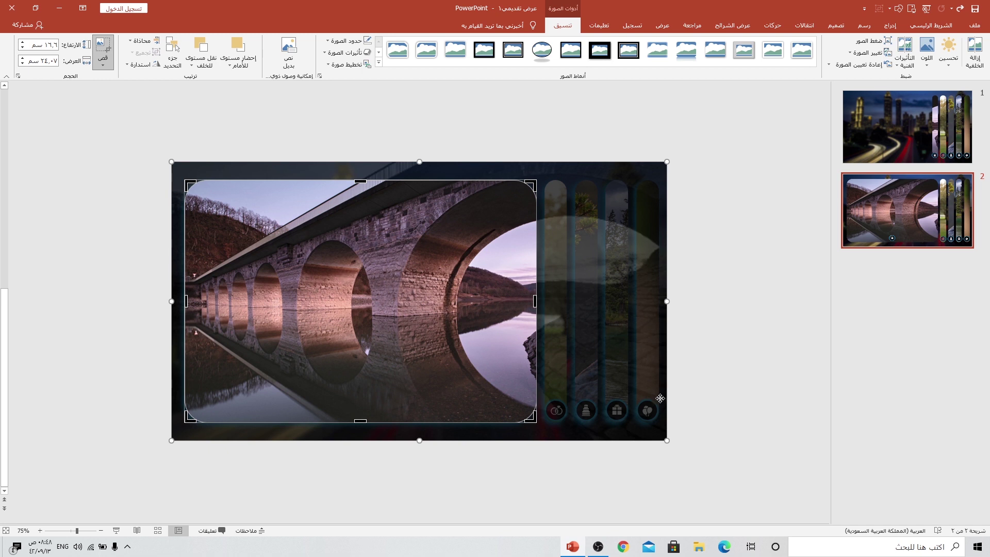
pyautogui.click(103, 46)
pyautogui.click(376, 133)
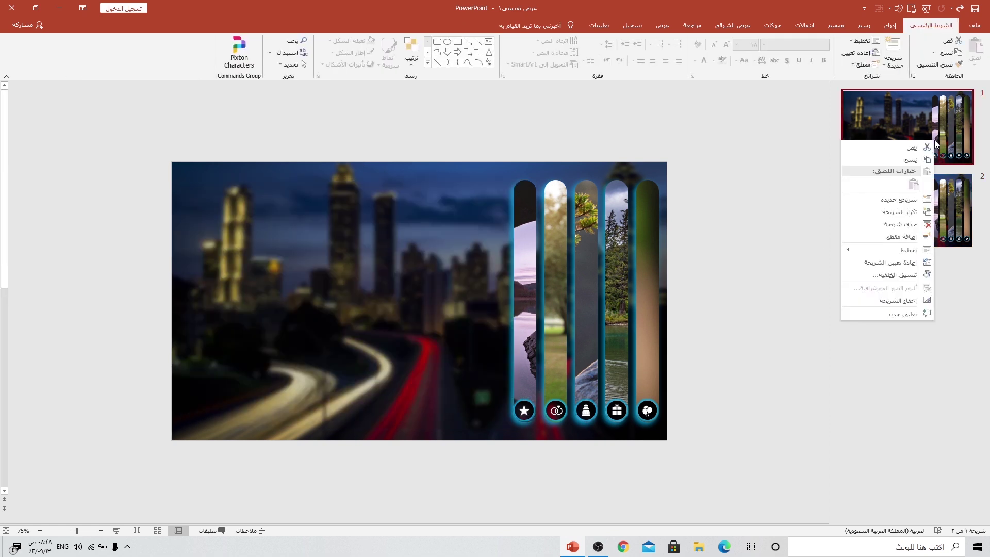
# Step: Duplicate slide 1 as slide 3 and move the star strip and icon to the left edge
pyautogui.click(900, 211)
pyautogui.moveTo(921, 206); pyautogui.dragTo(910, 294)
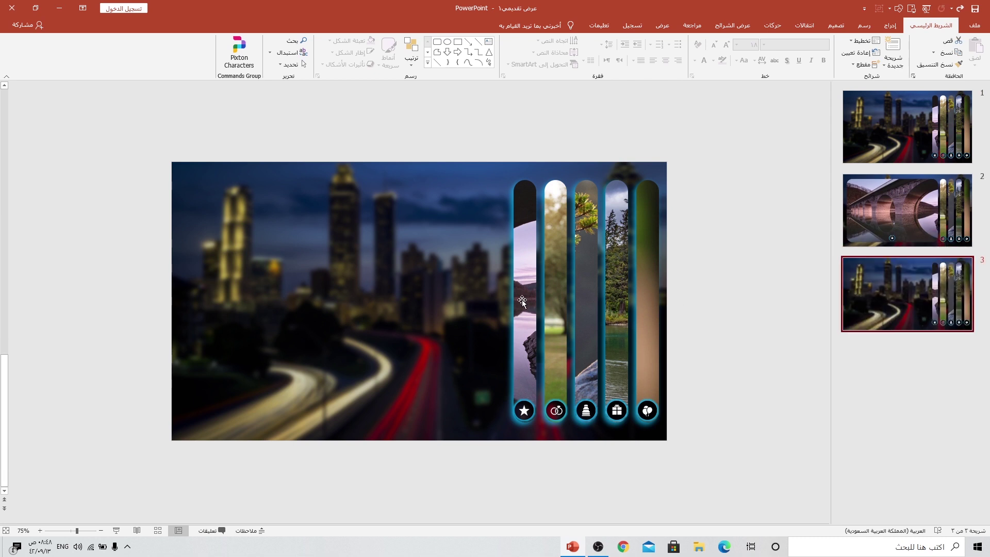
pyautogui.click(521, 295)
pyautogui.keyDown('shift'); pyautogui.click(523, 413); pyautogui.keyUp('shift')
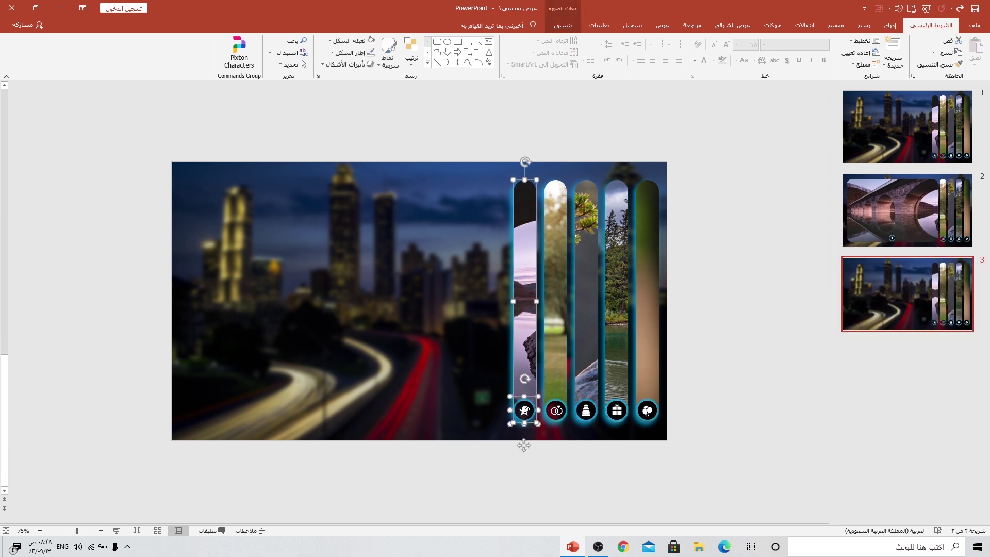
pyautogui.moveTo(522, 355); pyautogui.dragTo(200, 347)
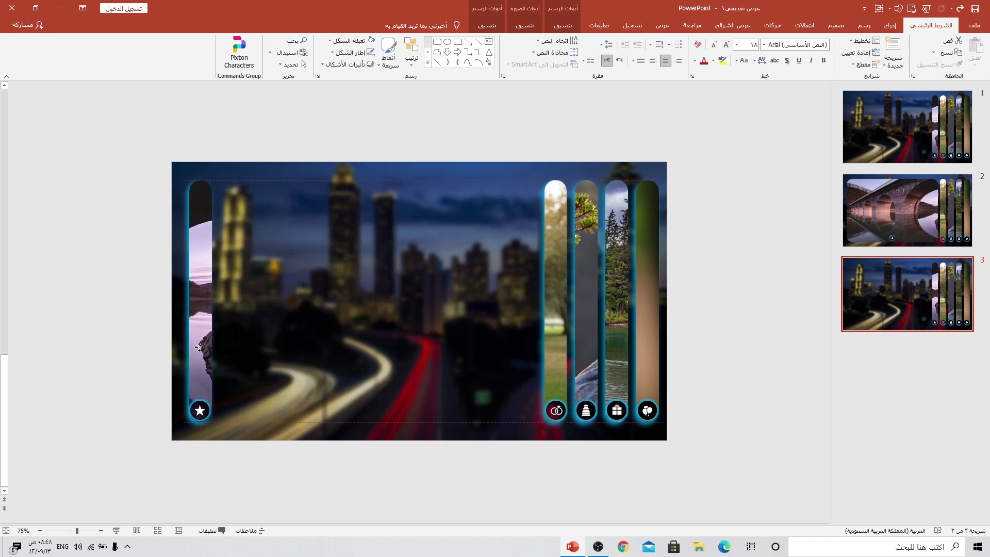
pyautogui.moveTo(200, 347); pyautogui.dragTo(197, 349)
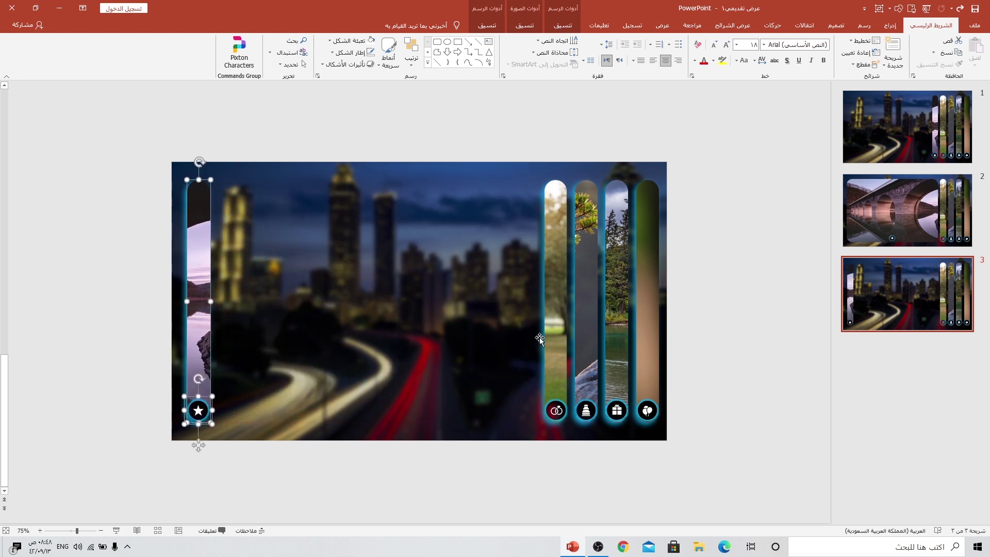
# Step: Stretch the rings strip into a large rounded-rectangle panel
pyautogui.click(549, 323)
pyautogui.moveTo(543, 302); pyautogui.dragTo(222, 302)
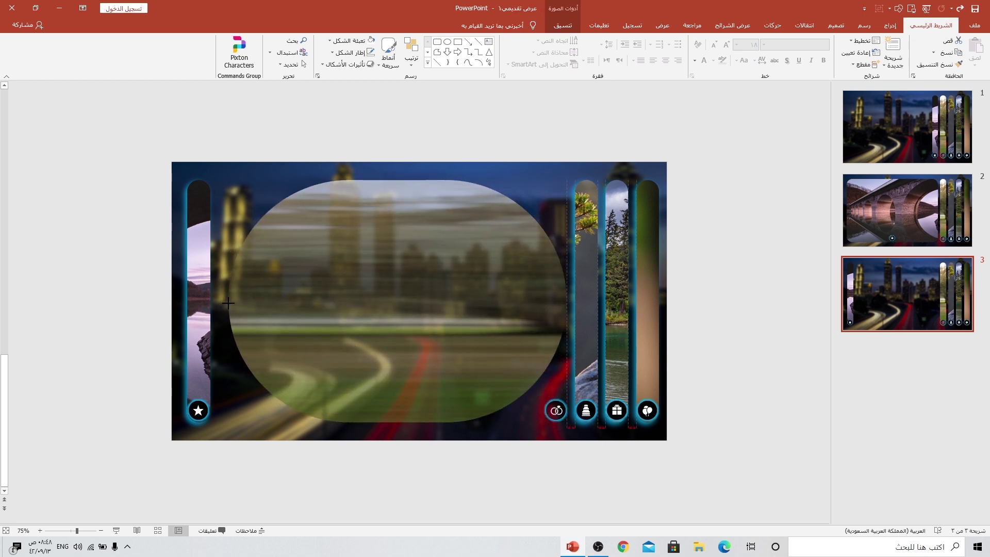
pyautogui.moveTo(222, 301); pyautogui.dragTo(224, 301)
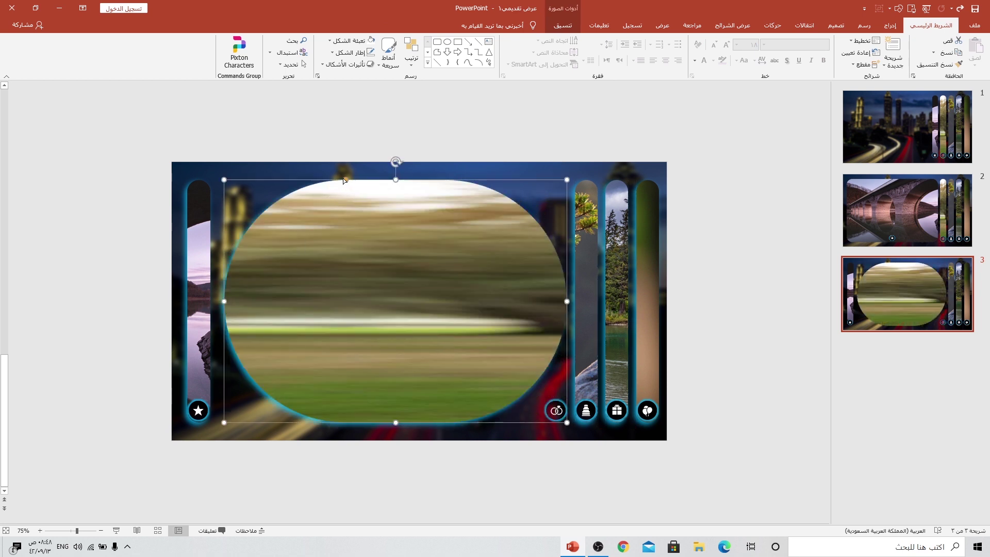
pyautogui.moveTo(344, 180); pyautogui.dragTo(237, 178)
pyautogui.hotkey('ctrl', 'z')
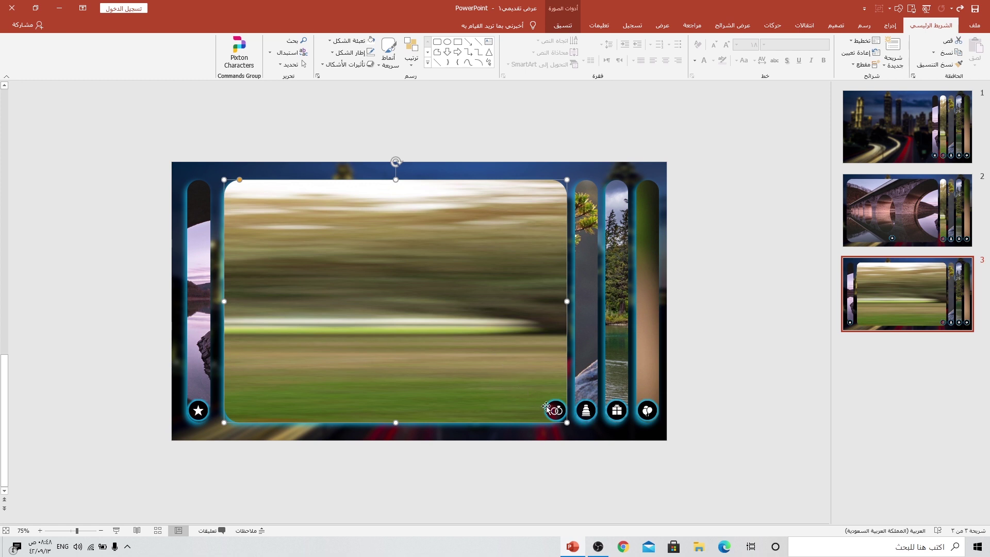
# Step: Centre the rings icon along the panel's bottom, level with the star icon
pyautogui.moveTo(547, 407); pyautogui.dragTo(401, 405)
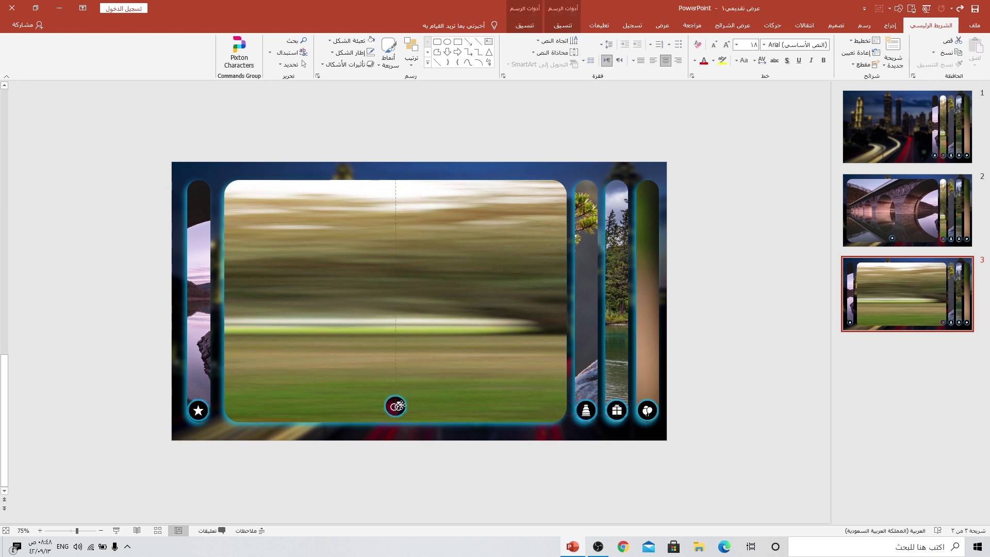
pyautogui.moveTo(401, 405); pyautogui.dragTo(401, 405)
pyautogui.moveTo(201, 415); pyautogui.dragTo(200, 410)
pyautogui.moveTo(395, 406); pyautogui.dragTo(395, 409)
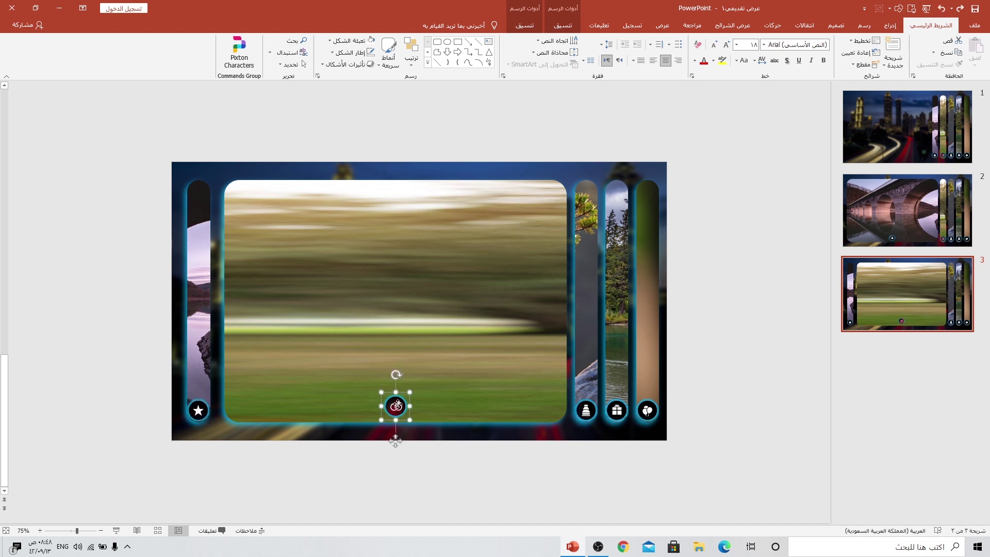
# Step: Crop slide 3's panel photo to show the mother lifting her laughing baby
pyautogui.click(435, 293)
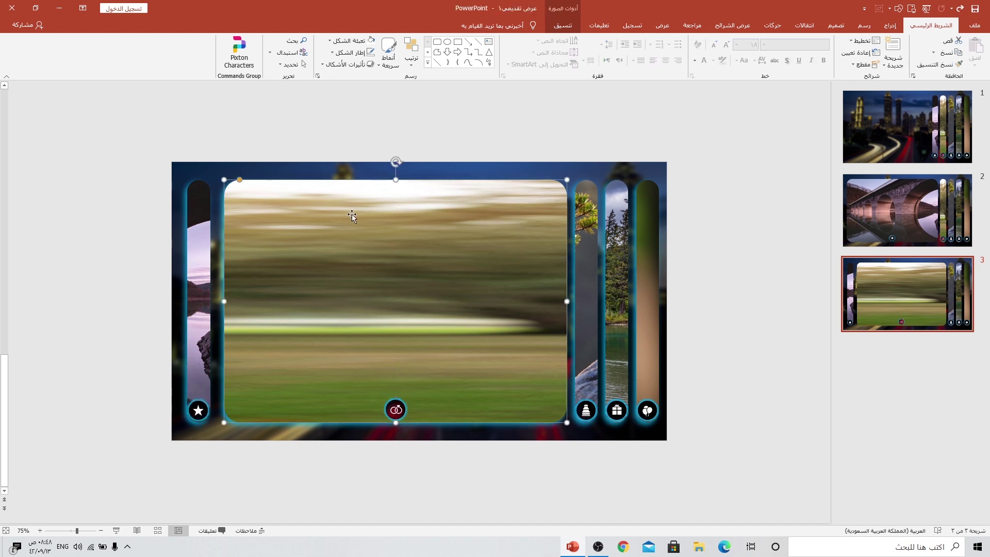
pyautogui.click(563, 25)
pyautogui.click(102, 47)
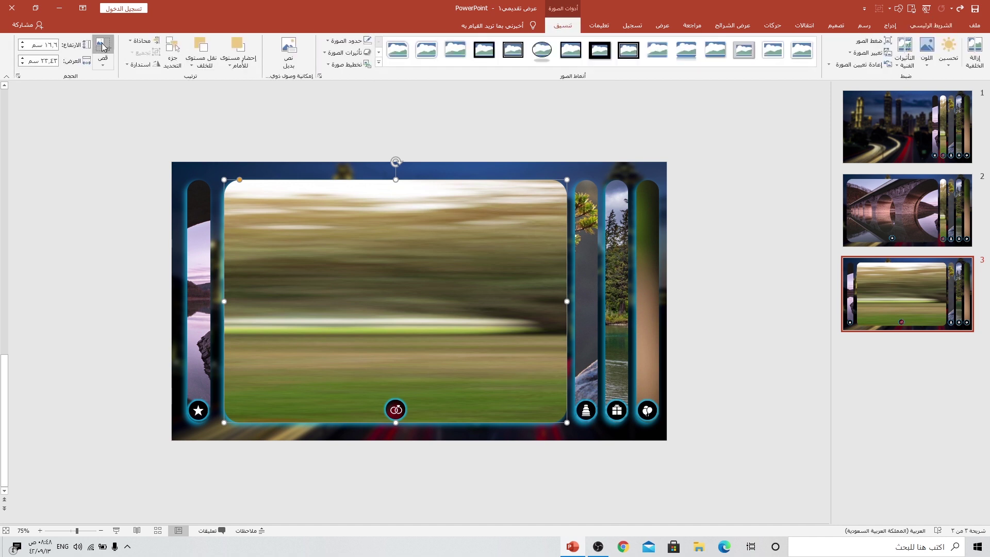
pyautogui.keyDown('ctrl'); pyautogui.scroll(-6, 369, 257); pyautogui.keyUp('ctrl')
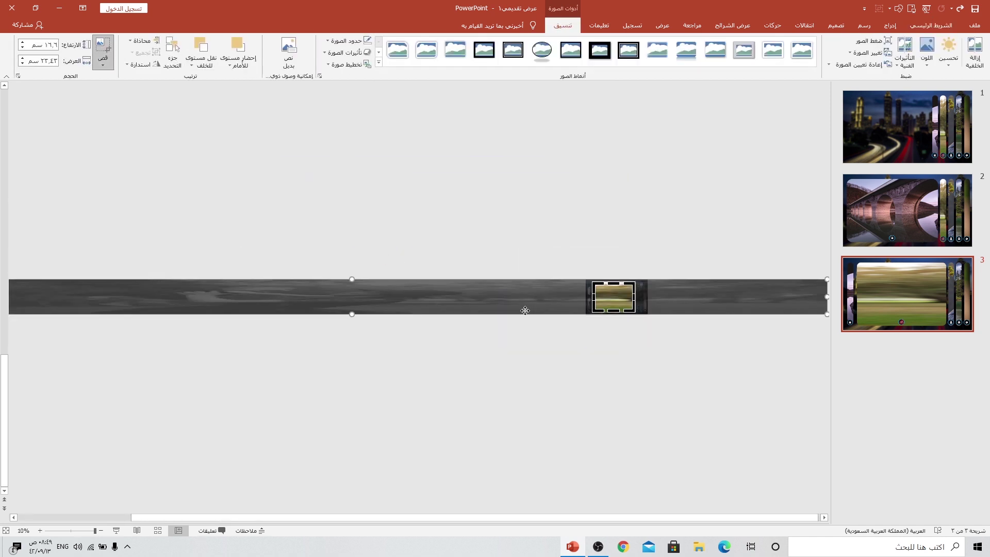
pyautogui.moveTo(827, 296); pyautogui.dragTo(454, 284)
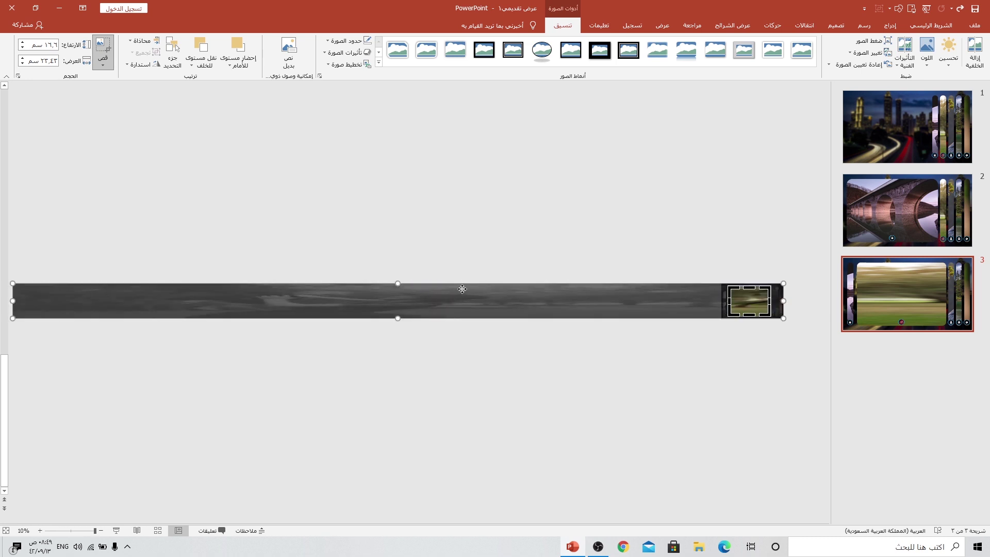
pyautogui.moveTo(11, 302); pyautogui.dragTo(389, 307)
pyautogui.scroll(6, 692, 287)
pyautogui.click(693, 287)
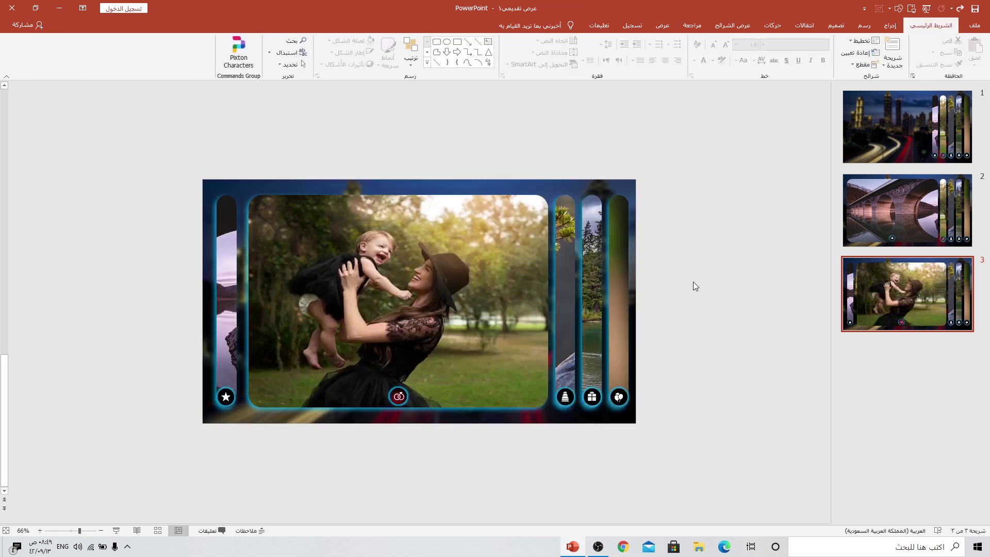
pyautogui.rightClick(932, 140)
# Step: Duplicate slide 1 to the end as slide 4 and move the star and ring strips left
pyautogui.click(908, 206)
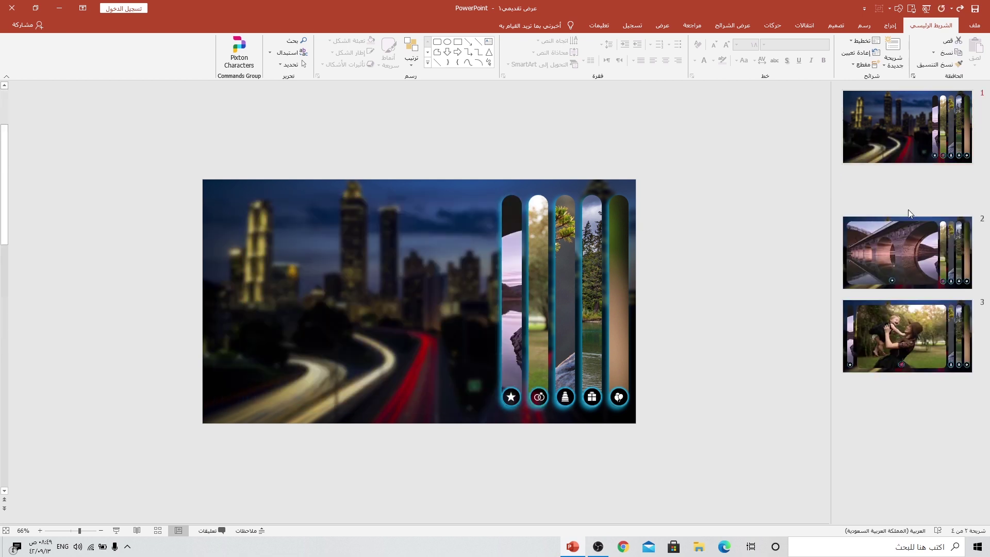
pyautogui.moveTo(908, 209); pyautogui.dragTo(918, 408)
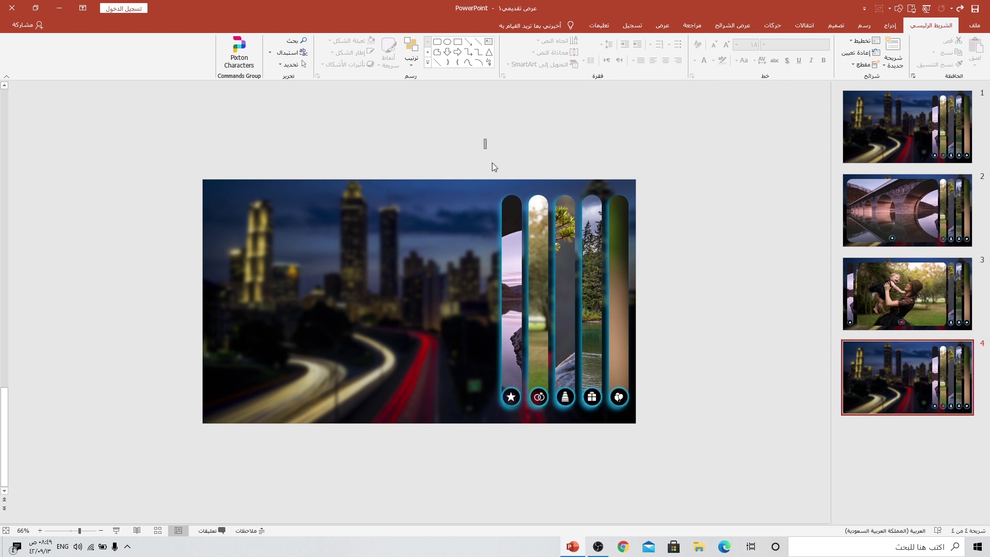
pyautogui.moveTo(483, 139); pyautogui.dragTo(553, 424)
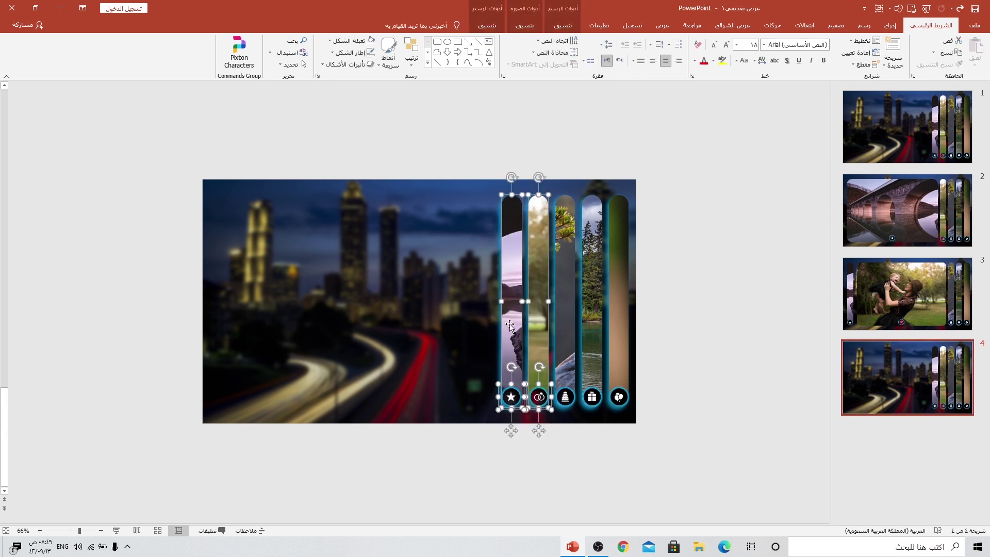
pyautogui.moveTo(514, 328); pyautogui.dragTo(224, 324)
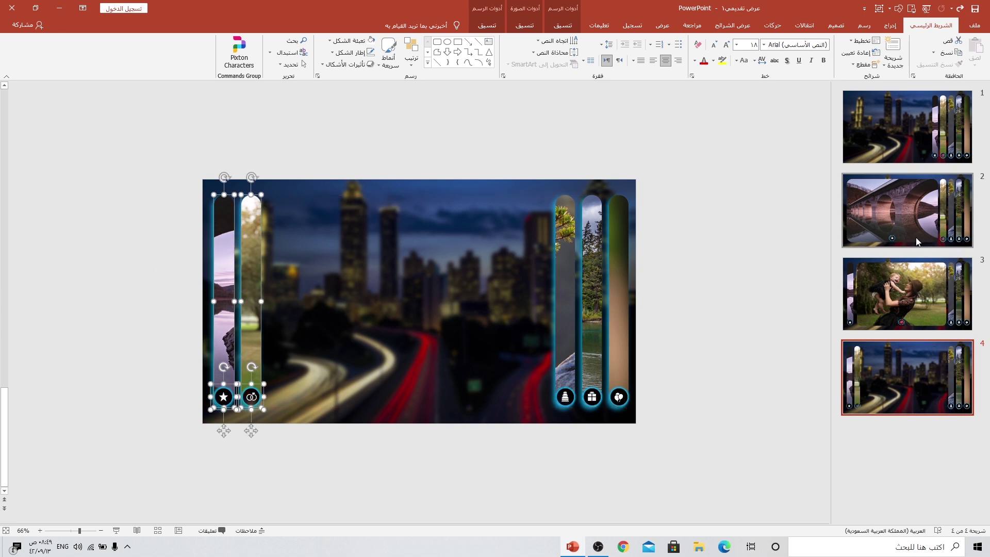
# Step: Widen the cake strip into a large panel with its cake icon centred at the bottom
pyautogui.click(570, 278)
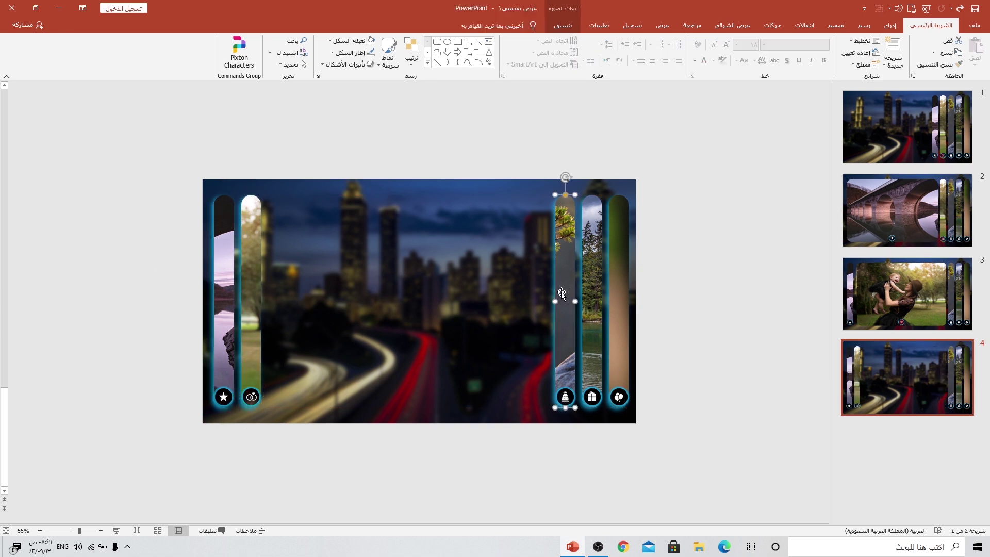
pyautogui.moveTo(558, 302); pyautogui.dragTo(269, 293)
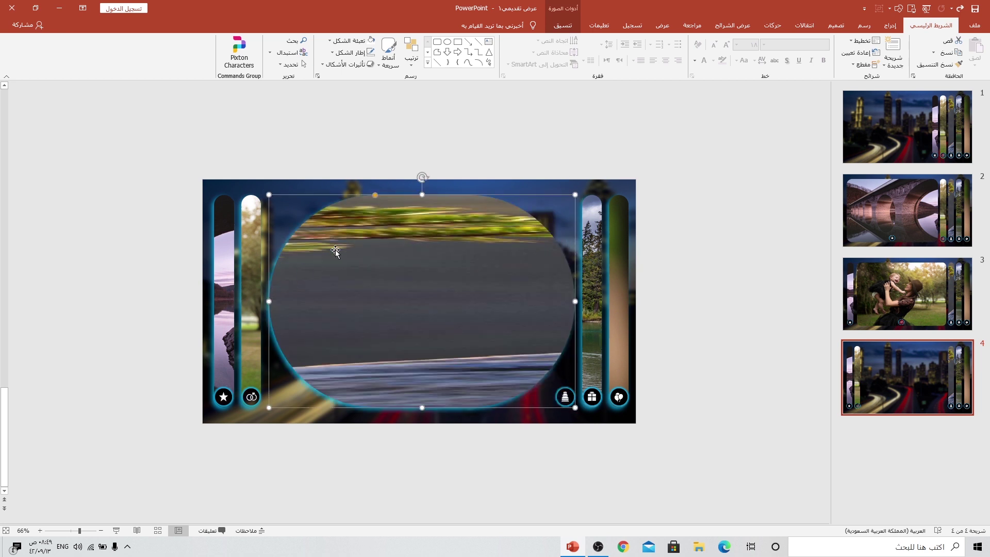
pyautogui.click(349, 197)
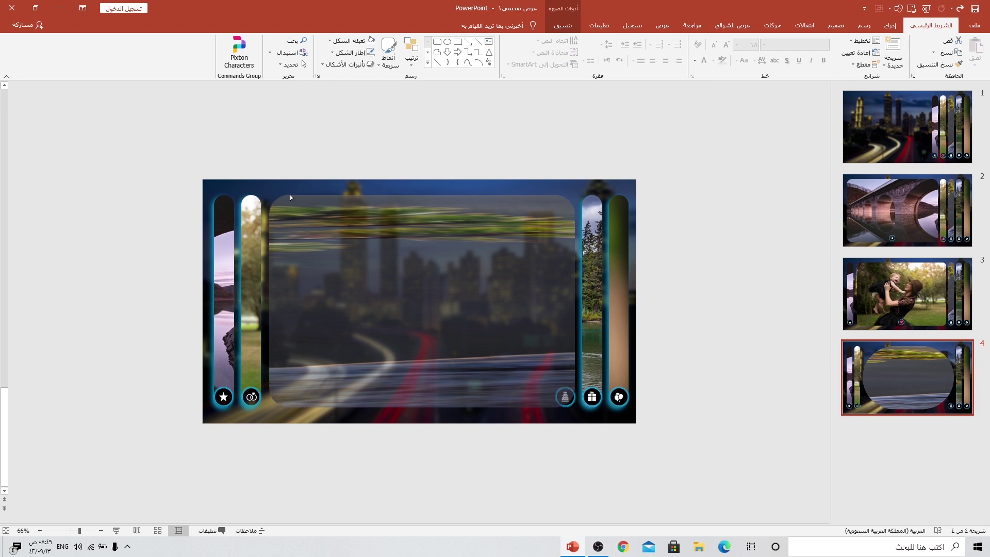
pyautogui.click(280, 195)
pyautogui.moveTo(565, 397); pyautogui.dragTo(418, 392)
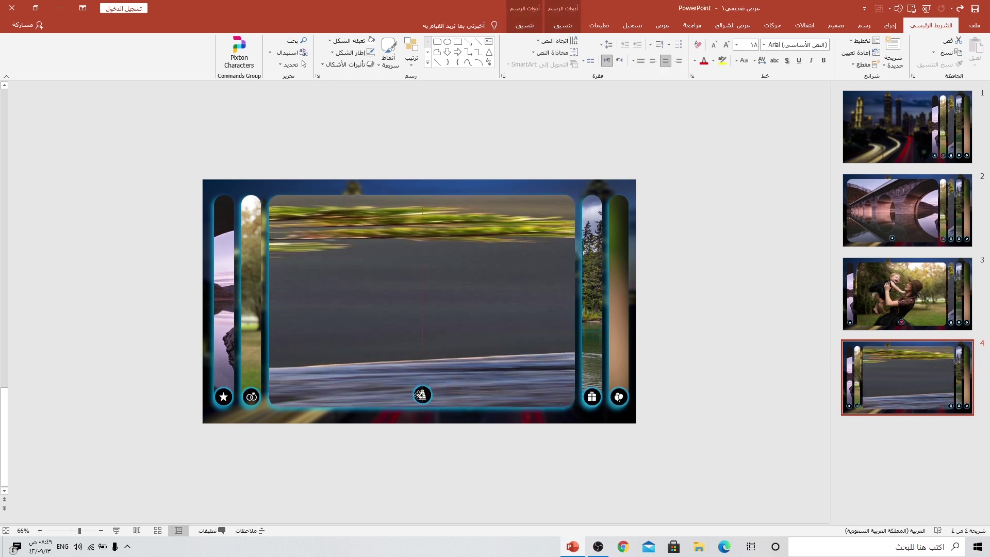
pyautogui.click(399, 277)
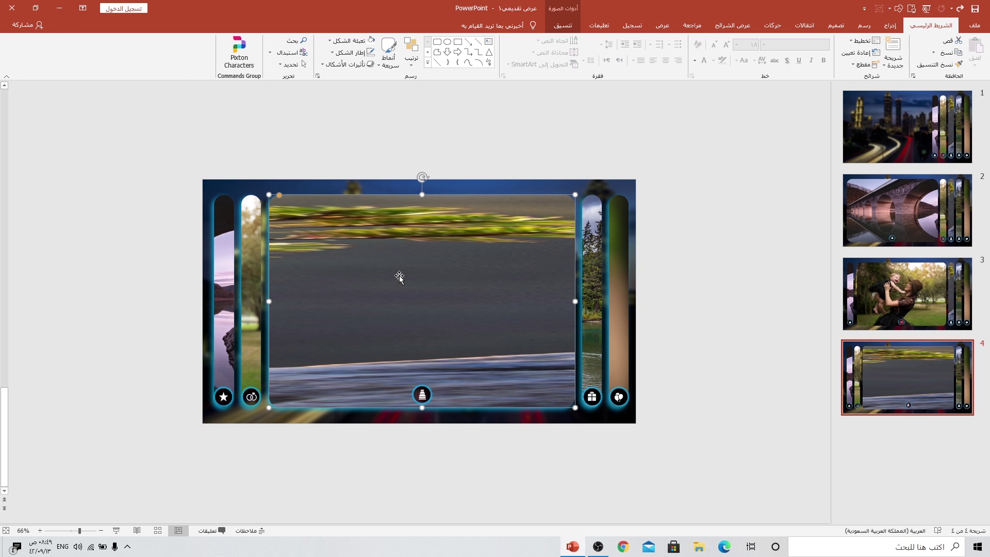
pyautogui.click(562, 25)
# Step: Re-crop slide 4's rounded panel picture so it frames the pine tree growing from a rock
pyautogui.click(103, 52)
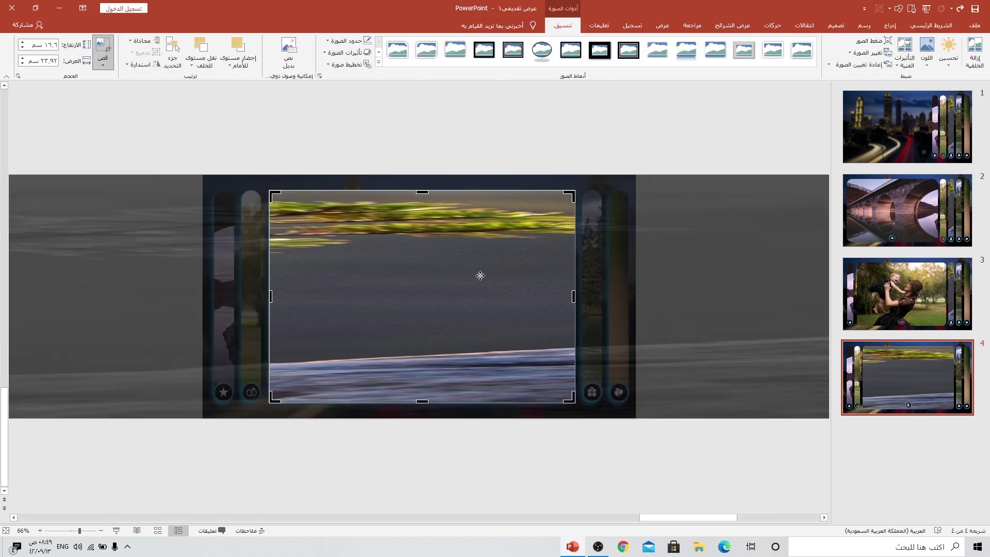
pyautogui.keyDown('ctrl'); pyautogui.scroll(-5, 479, 274); pyautogui.keyUp('ctrl')
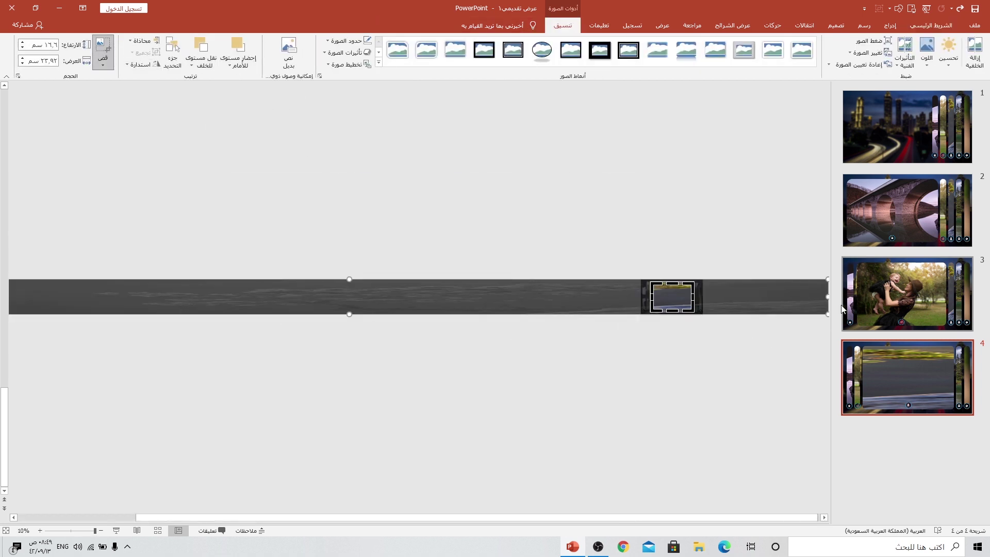
pyautogui.moveTo(826, 297); pyautogui.dragTo(457, 295)
pyautogui.hotkey('ctrl', 'z')
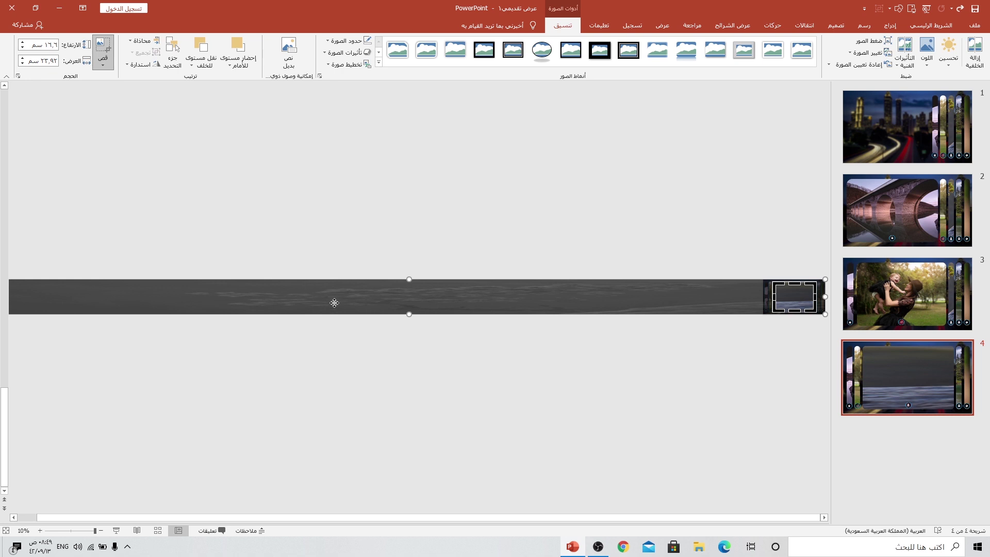
pyautogui.hotkey('ctrl', 'z')
pyautogui.keyDown('ctrl'); pyautogui.scroll(5, 397, 327); pyautogui.keyUp('ctrl')
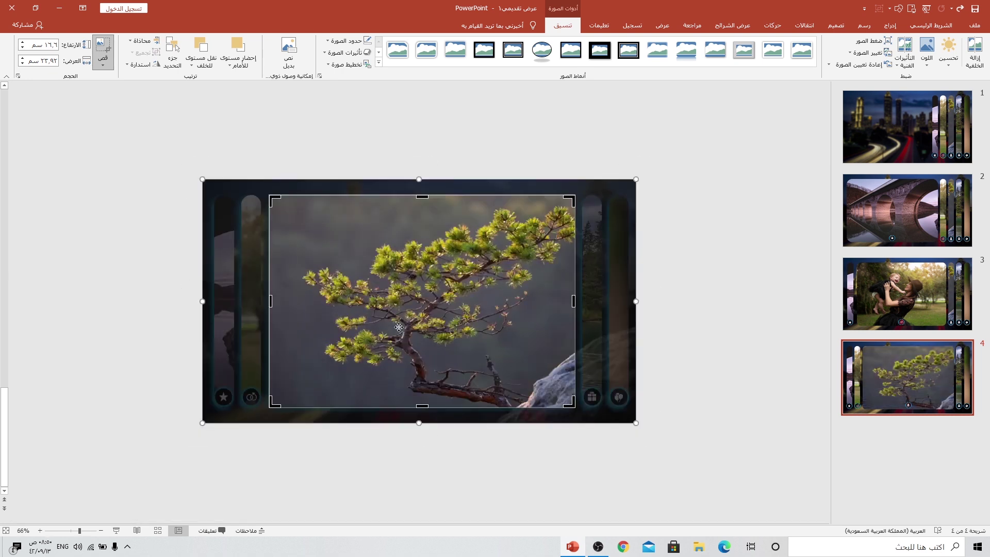
pyautogui.click(684, 289)
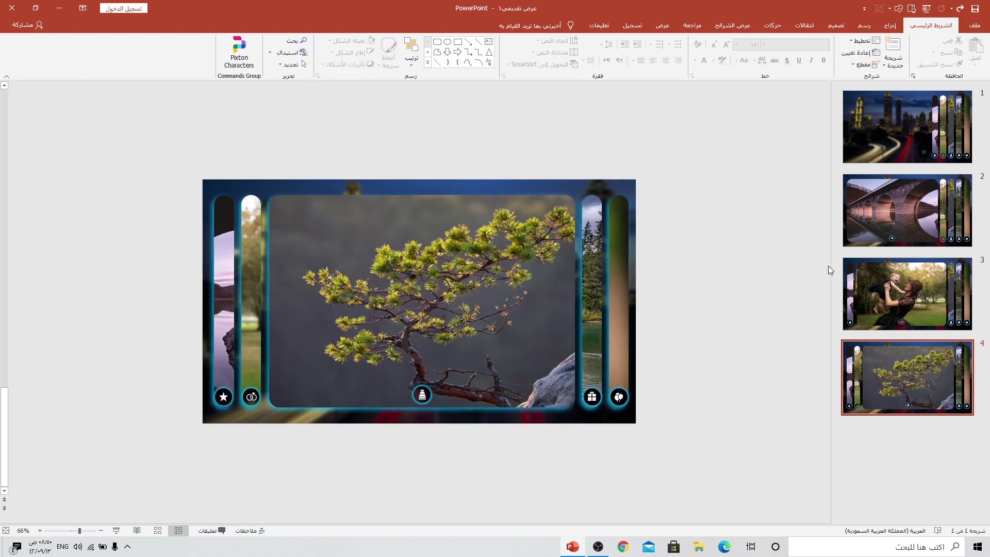
# Step: Duplicate slide 1 as a final slide 5 and shift its first three strips to the left
pyautogui.rightClick(926, 144)
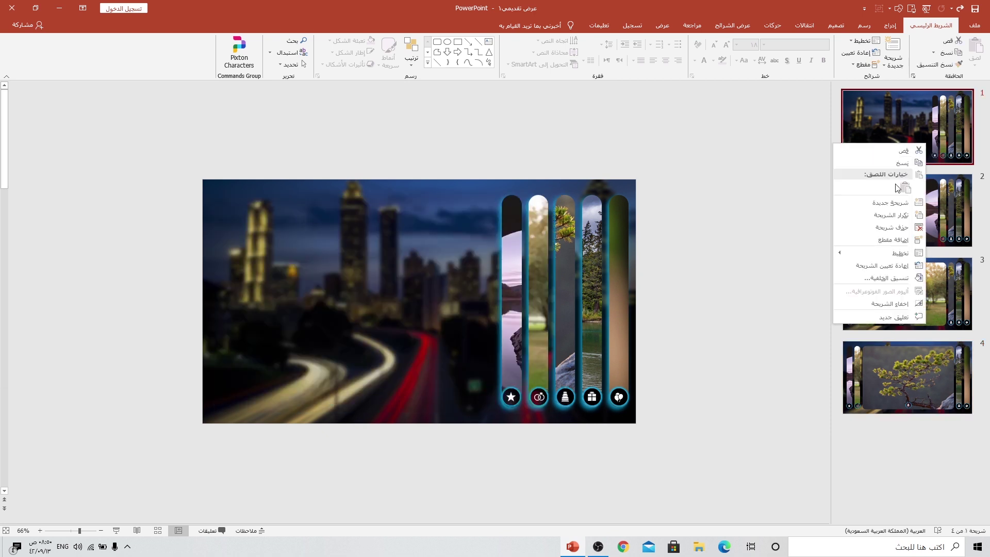
pyautogui.click(897, 188)
pyautogui.moveTo(910, 214)
pyautogui.mouseDown()
pyautogui.moveTo(888, 471)
pyautogui.moveTo(924, 465)
pyautogui.mouseUp()
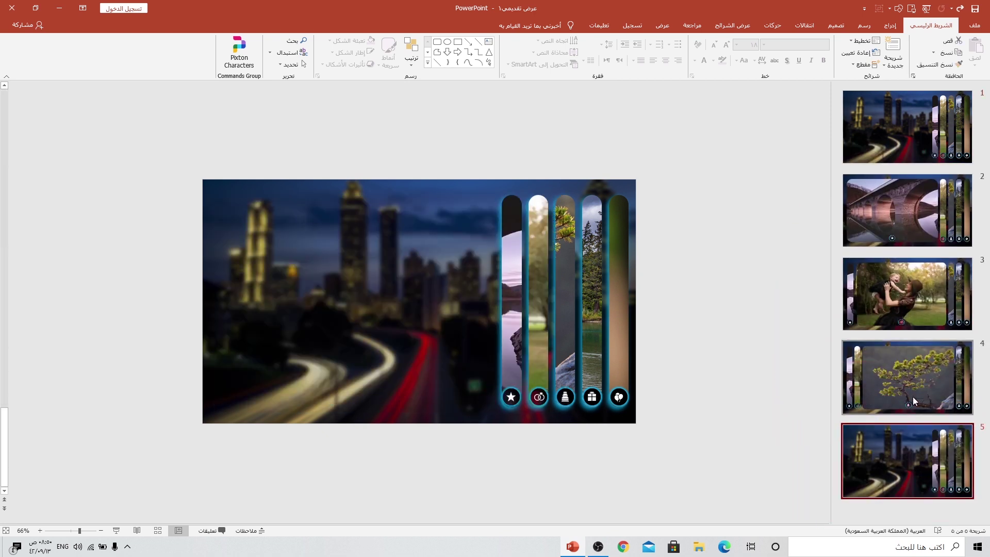
pyautogui.moveTo(482, 148); pyautogui.dragTo(583, 435)
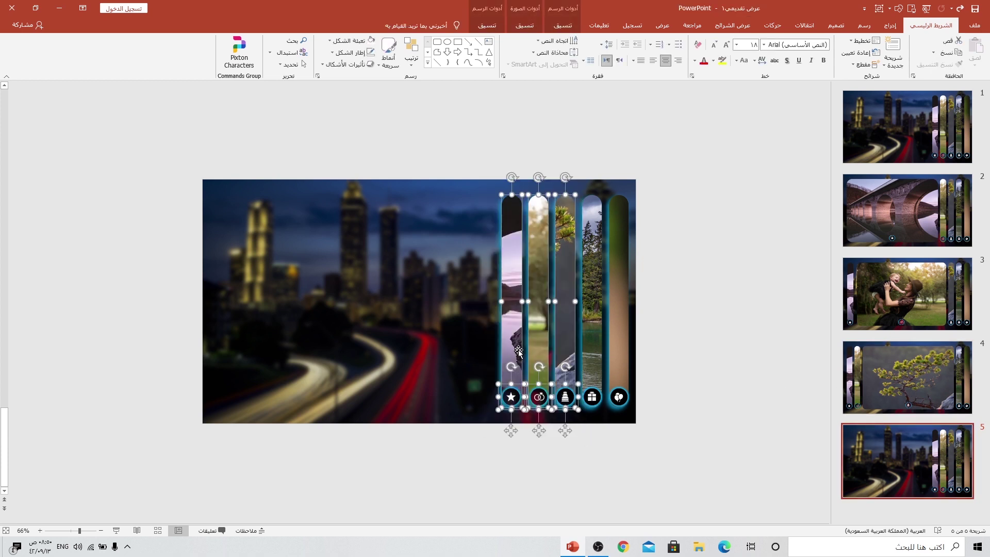
pyautogui.moveTo(518, 352); pyautogui.dragTo(231, 353)
# Step: Stretch the gift strip into a wide rounded panel with the gift icon centred below it
pyautogui.click(589, 300)
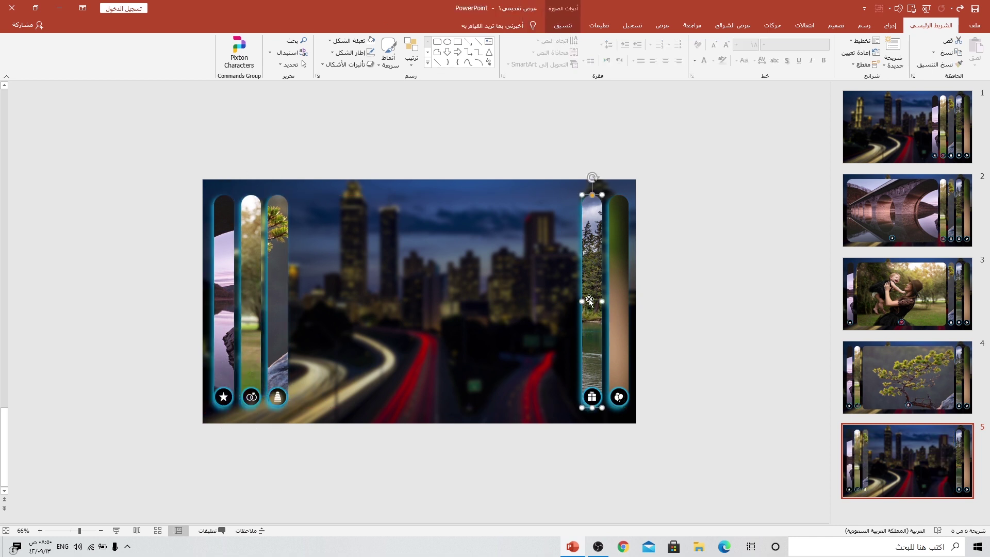
pyautogui.moveTo(579, 300); pyautogui.dragTo(295, 302)
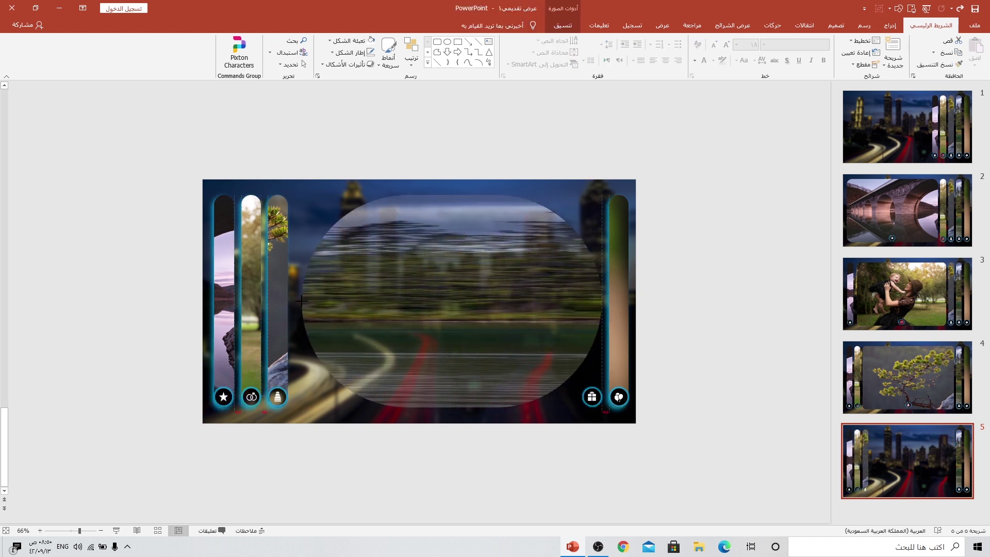
pyautogui.moveTo(400, 197); pyautogui.dragTo(317, 192)
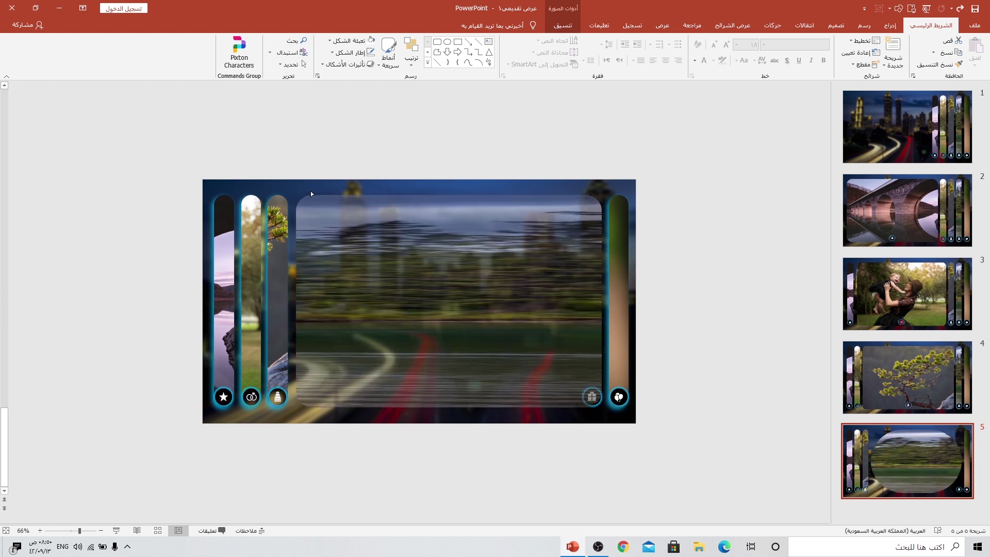
pyautogui.moveTo(591, 397); pyautogui.dragTo(447, 396)
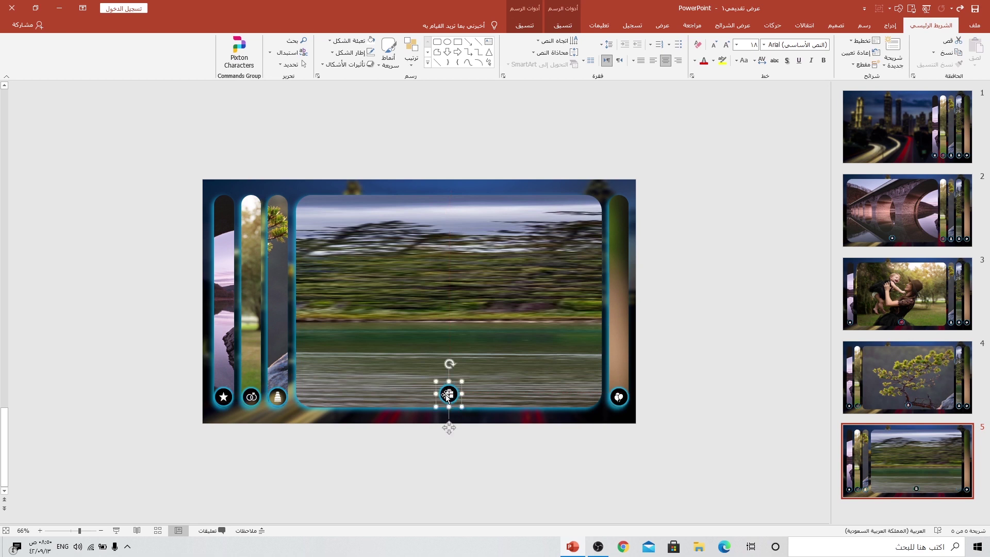
pyautogui.click(496, 340)
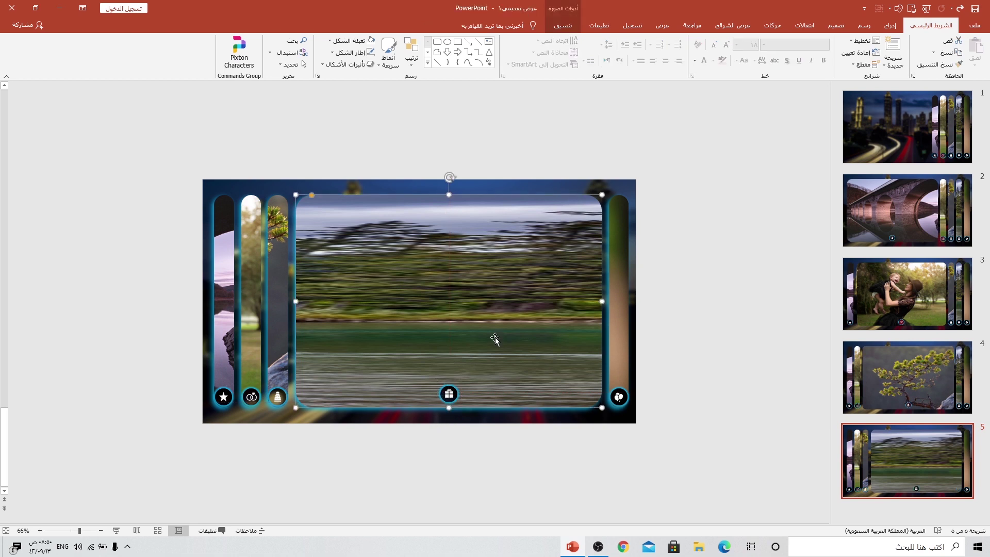
pyautogui.click(562, 25)
# Step: Re-crop slide 5's large panel to show the mountain river scene with the wading fisherman
pyautogui.click(103, 51)
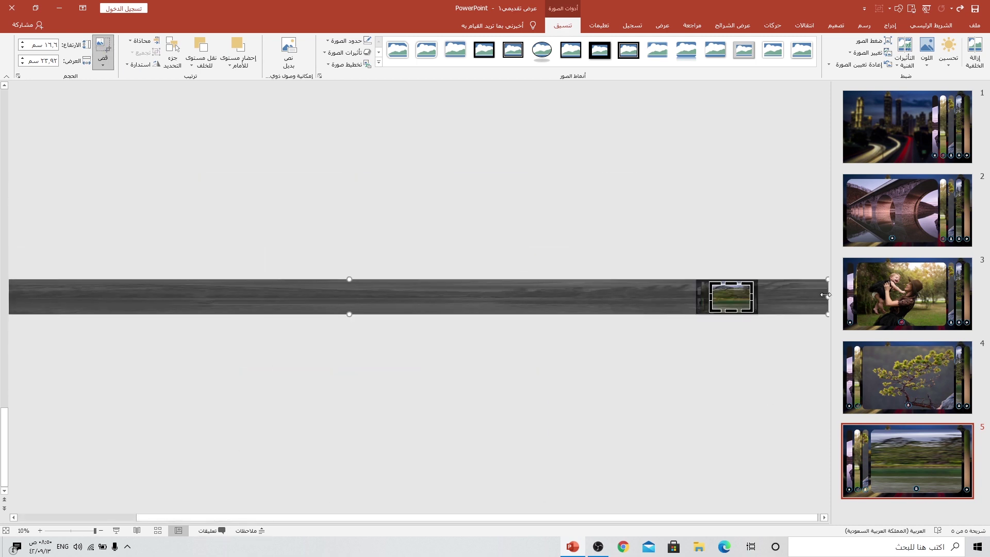
pyautogui.moveTo(825, 295); pyautogui.dragTo(459, 295)
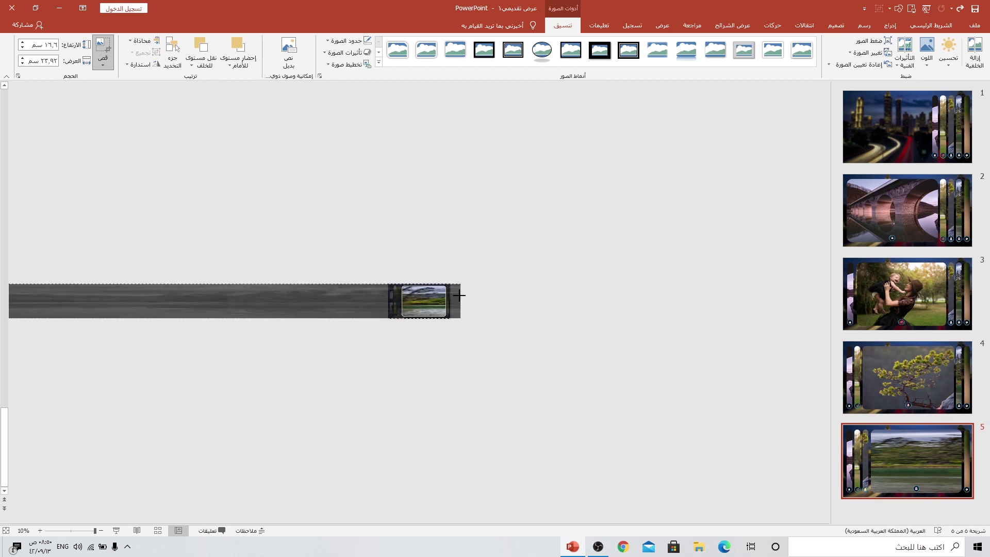
pyautogui.press('Escape')
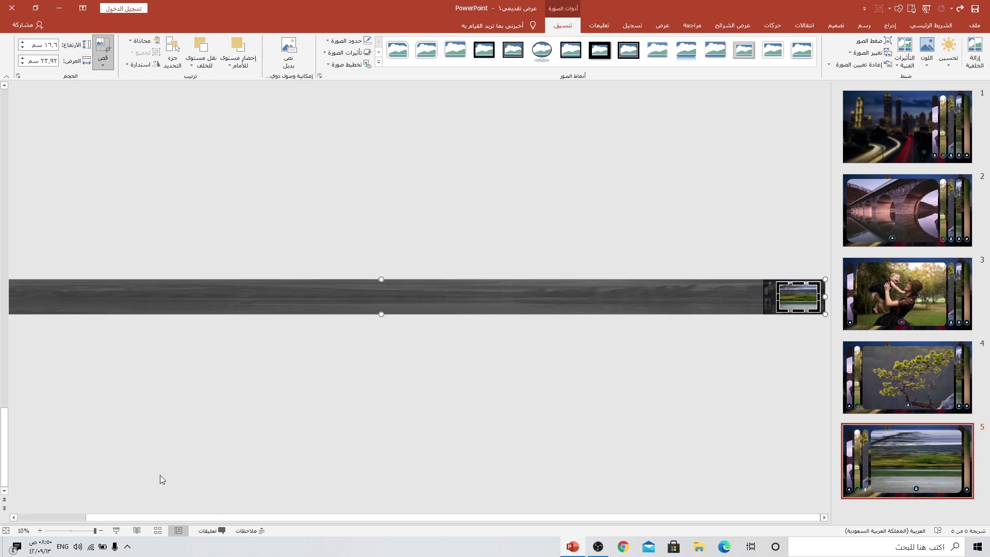
pyautogui.moveTo(132, 517); pyautogui.dragTo(65, 517)
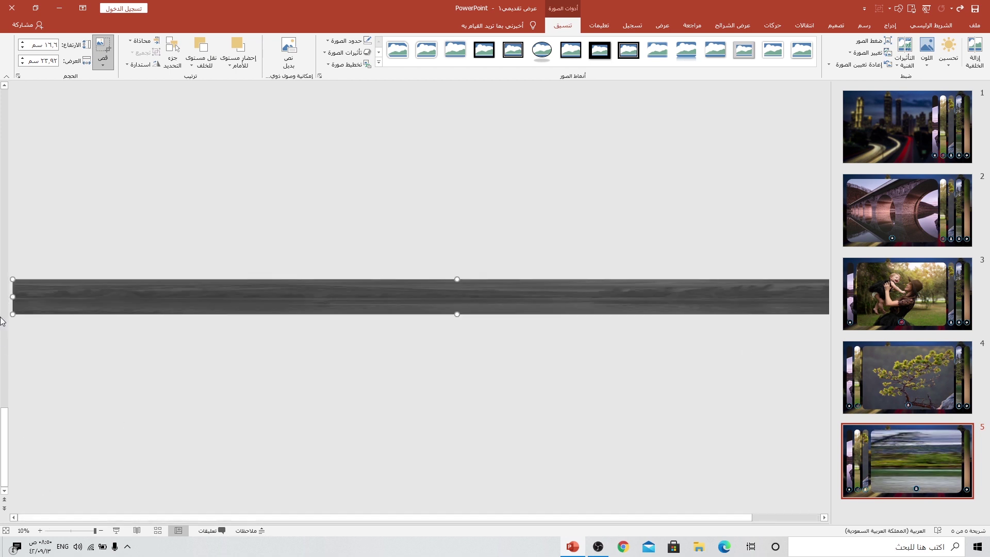
pyautogui.moveTo(12, 298); pyautogui.dragTo(385, 302)
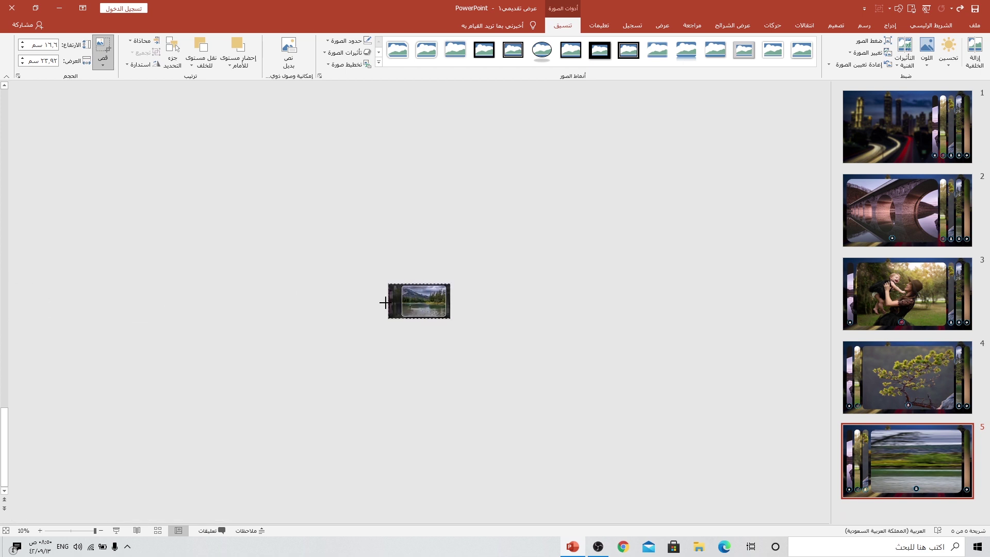
pyautogui.keyDown('ctrl'); pyautogui.scroll(6, 430, 331); pyautogui.keyUp('ctrl')
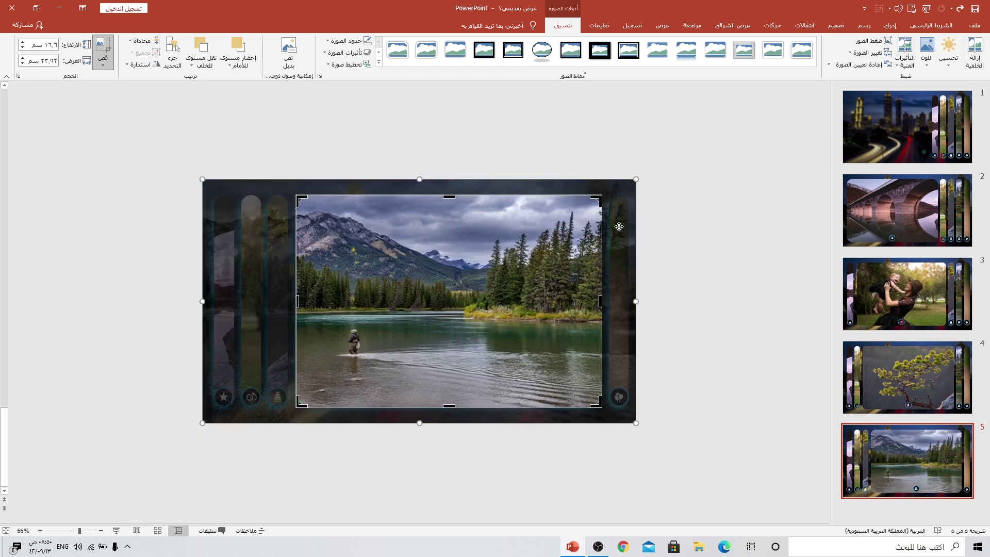
pyautogui.click(657, 271)
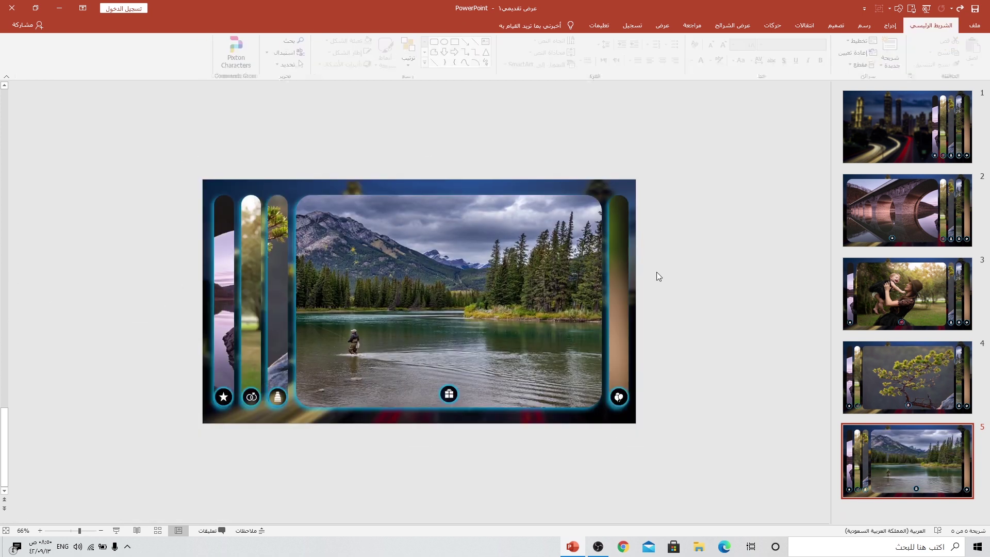
# Step: Duplicate slide 1 as a final slide 6 and move its first four strips to the left edge
pyautogui.rightClick(928, 116)
pyautogui.click(918, 181)
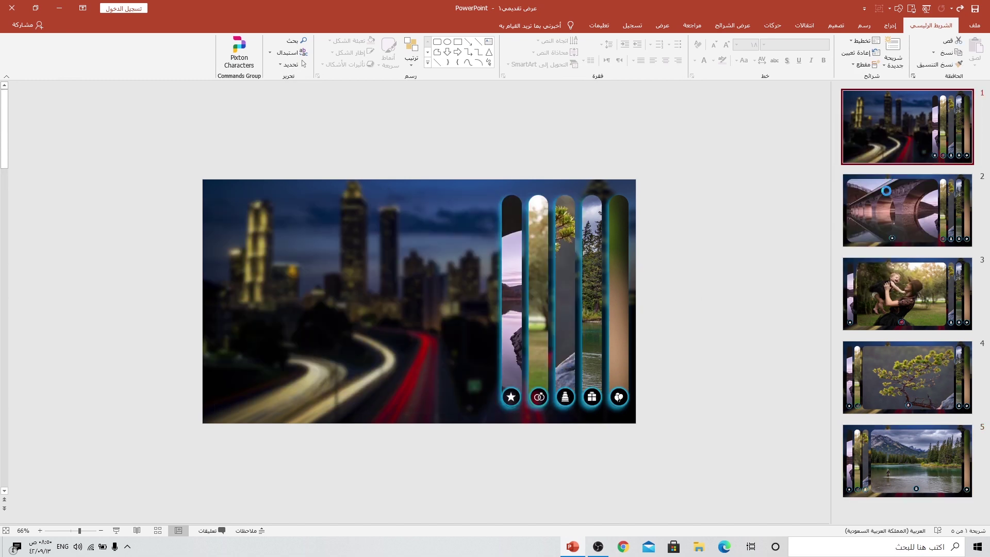
pyautogui.moveTo(923, 205); pyautogui.dragTo(943, 476)
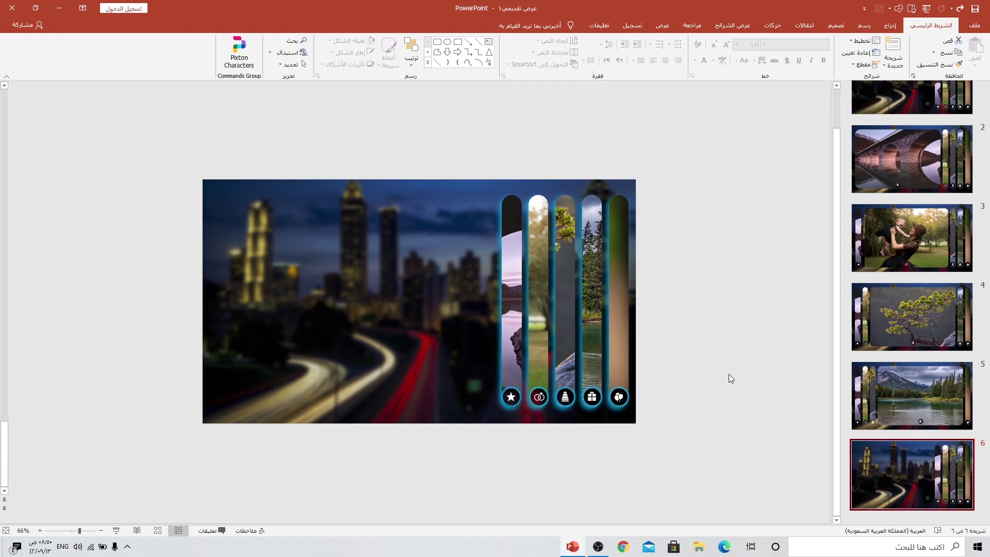
pyautogui.moveTo(467, 149); pyautogui.dragTo(606, 444)
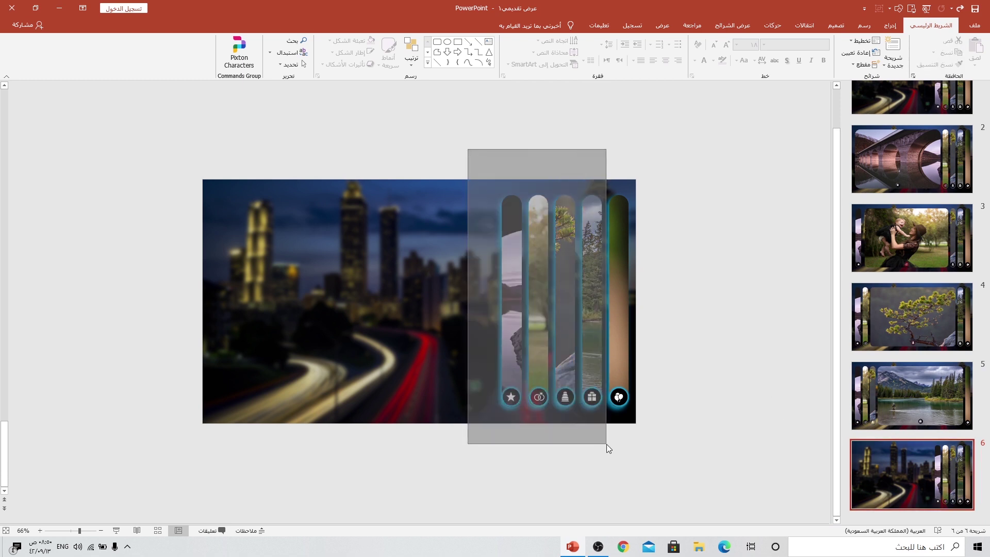
pyautogui.moveTo(518, 278); pyautogui.dragTo(231, 287)
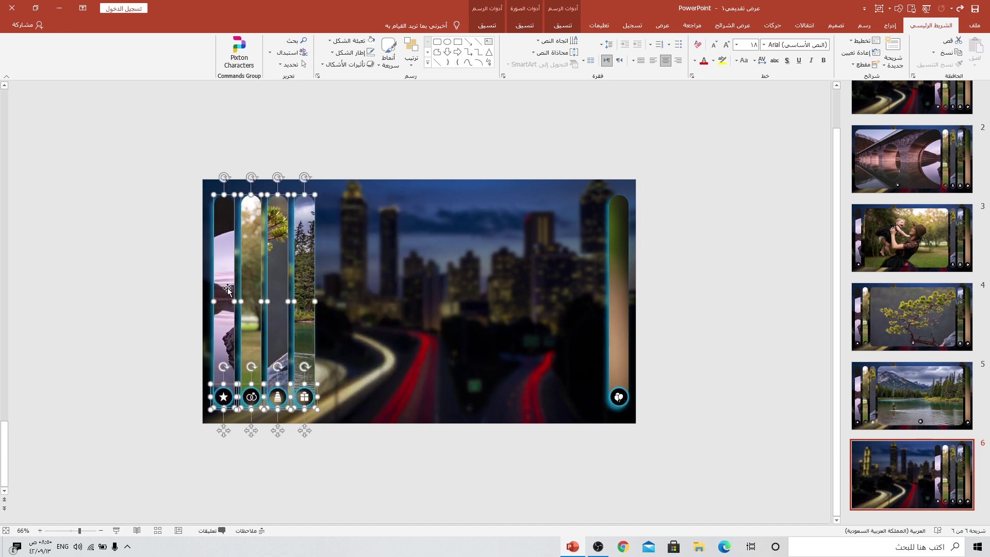
# Step: Widen the rightmost balloons strip into a large panel with less corner rounding, its icon centred beneath
pyautogui.click(611, 296)
pyautogui.moveTo(610, 299); pyautogui.dragTo(327, 302)
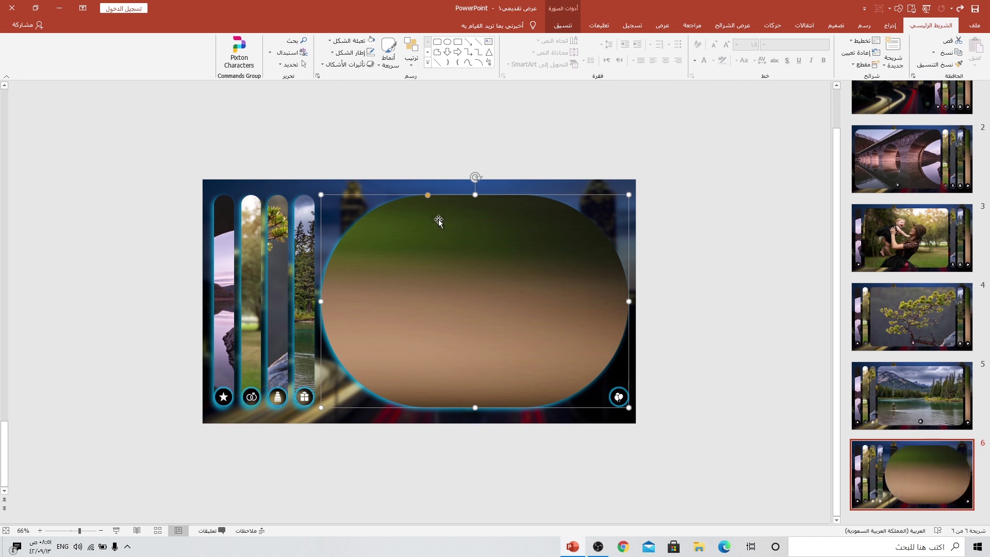
pyautogui.moveTo(426, 197); pyautogui.dragTo(336, 194)
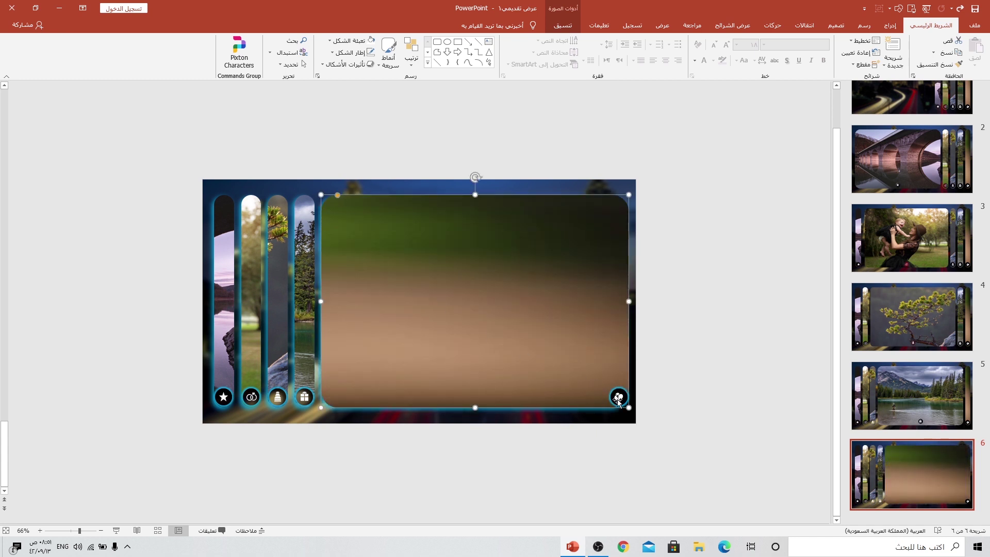
pyautogui.moveTo(619, 397); pyautogui.dragTo(475, 395)
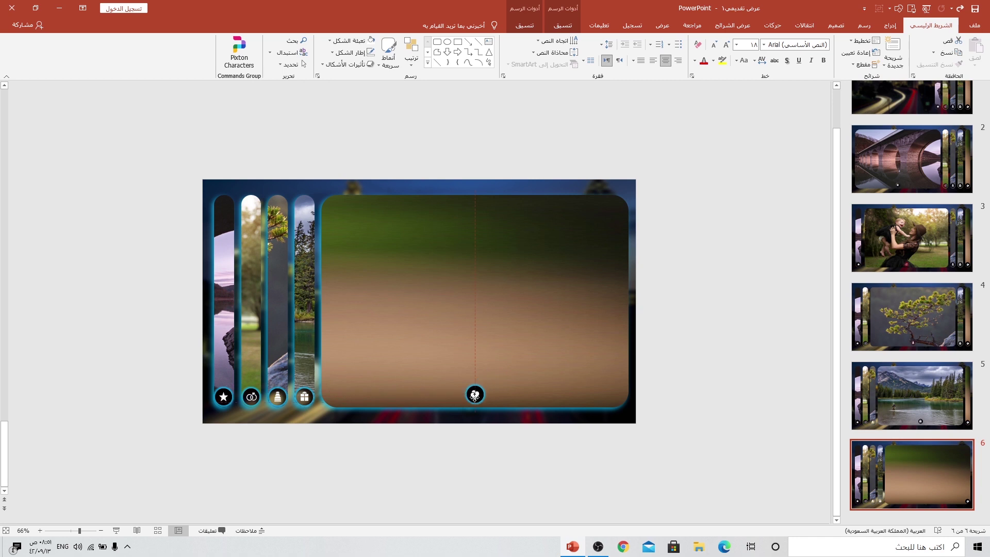
pyautogui.click(510, 284)
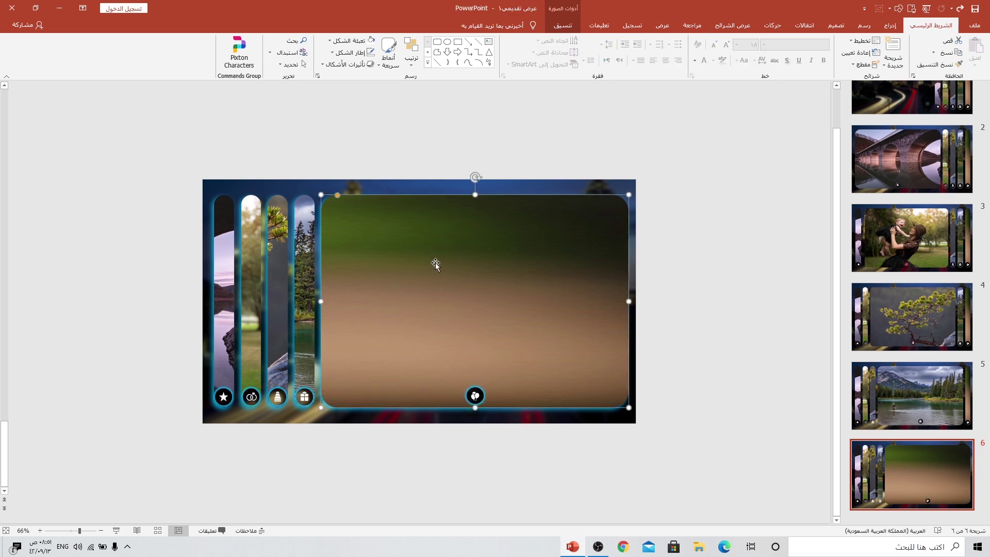
pyautogui.click(562, 25)
pyautogui.click(103, 47)
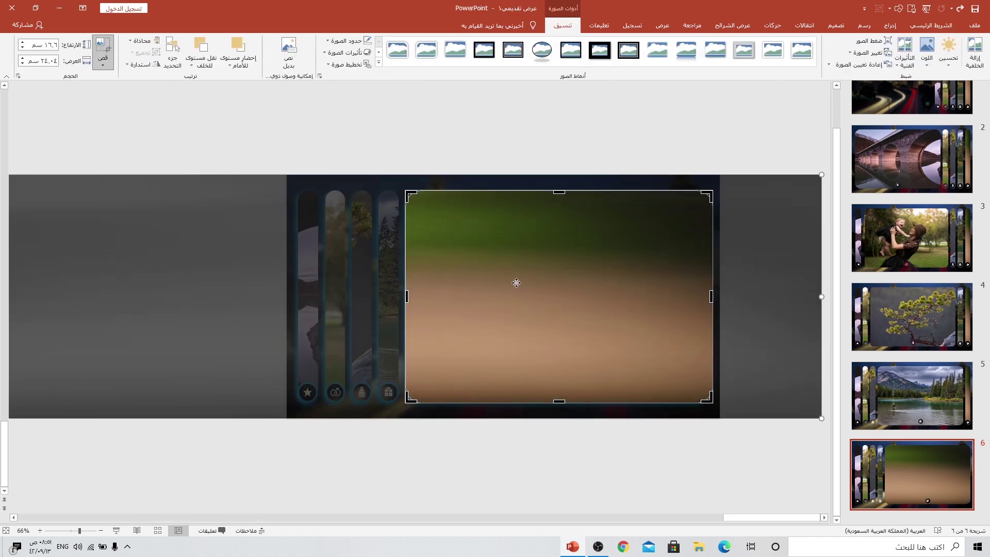
# Step: Crop slide 6's wide panel down to the pink cherry blossom photo
pyautogui.scroll(-10, 516, 282)
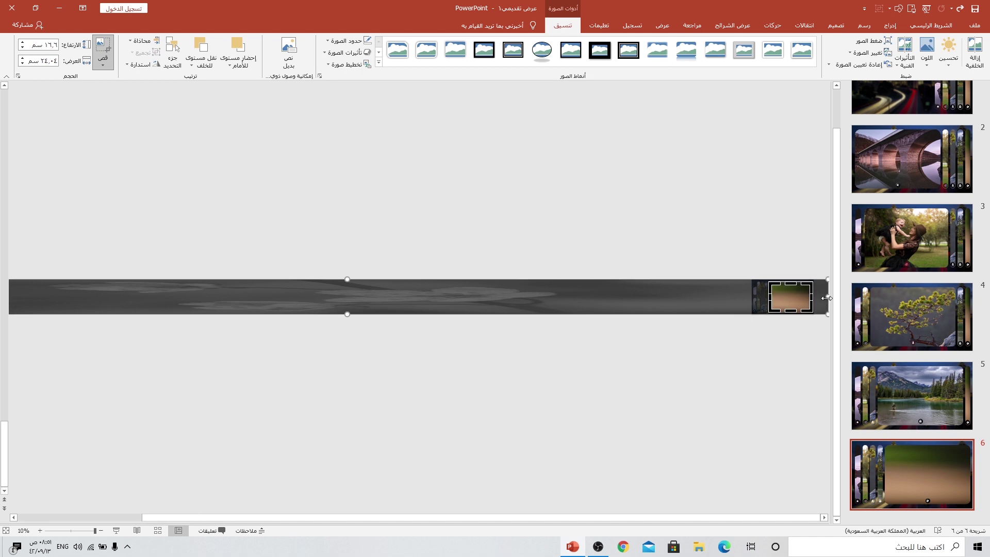
pyautogui.moveTo(826, 298); pyautogui.dragTo(452, 293)
pyautogui.hotkey('ctrl', 'z')
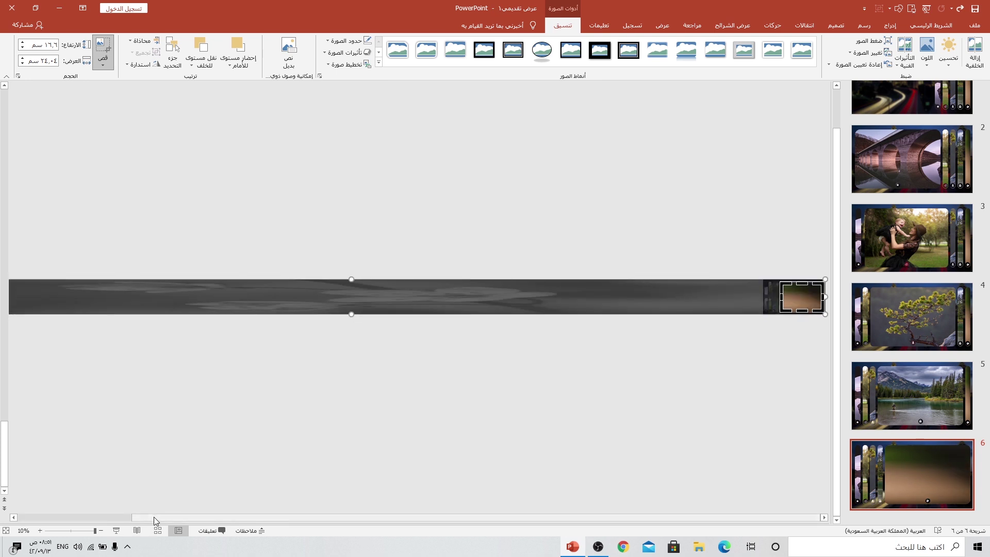
pyautogui.moveTo(158, 517); pyautogui.dragTo(43, 517)
pyautogui.moveTo(11, 295); pyautogui.dragTo(385, 285)
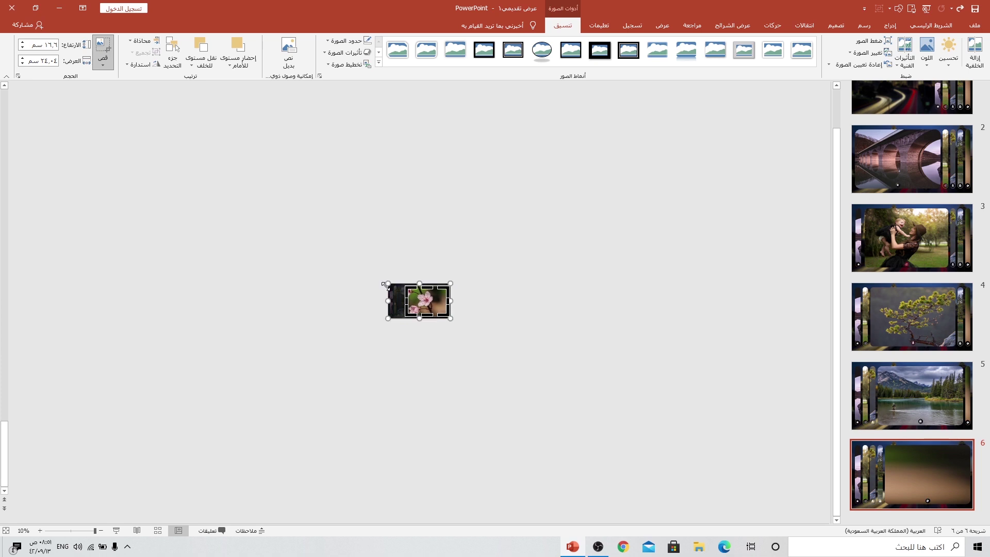
pyautogui.keyDown('ctrl'); pyautogui.scroll(5, 395, 349); pyautogui.keyUp('ctrl')
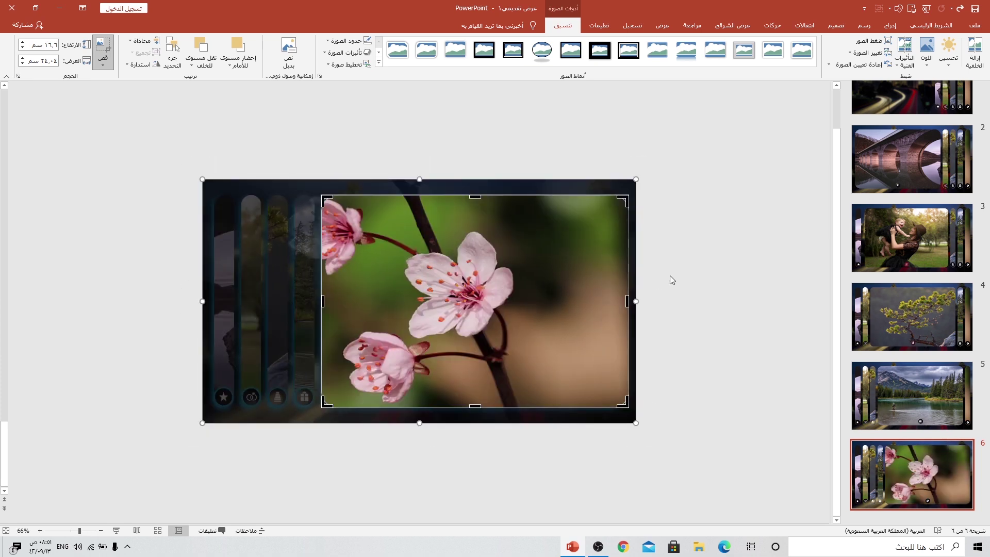
pyautogui.click(669, 276)
pyautogui.scroll(2, 898, 238)
# Step: On slide 1, hyperlink the star icon to slide 2
pyautogui.click(937, 144)
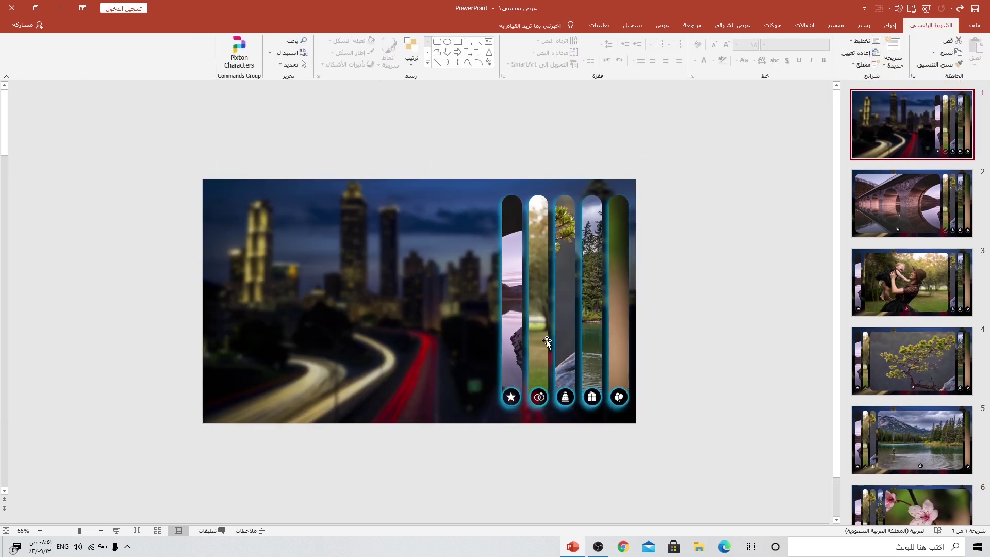
pyautogui.click(516, 400)
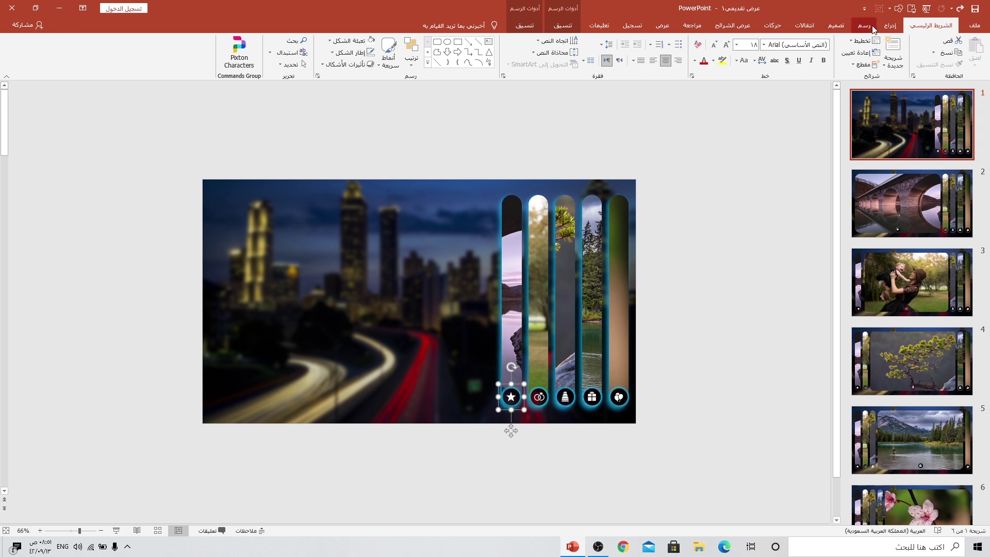
pyautogui.click(890, 25)
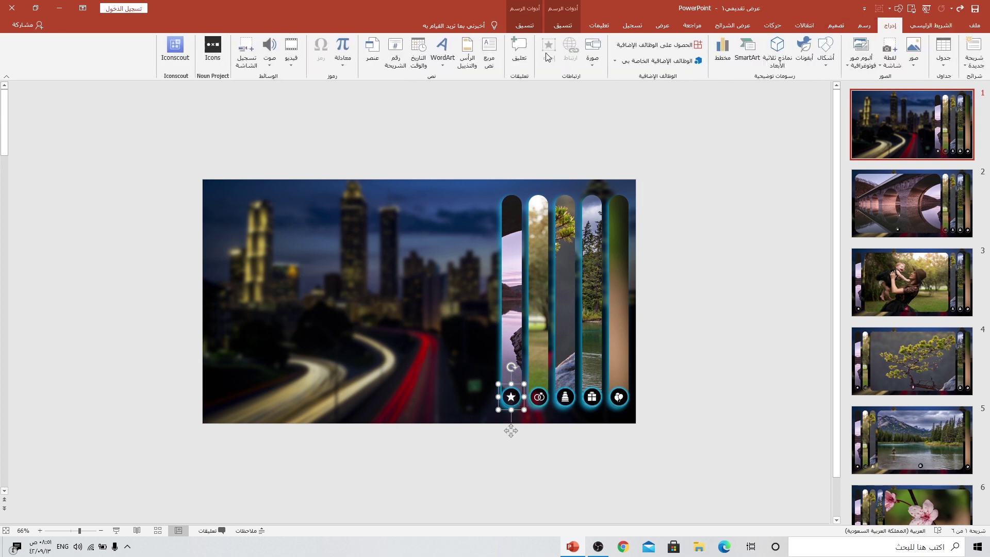
pyautogui.click(511, 398)
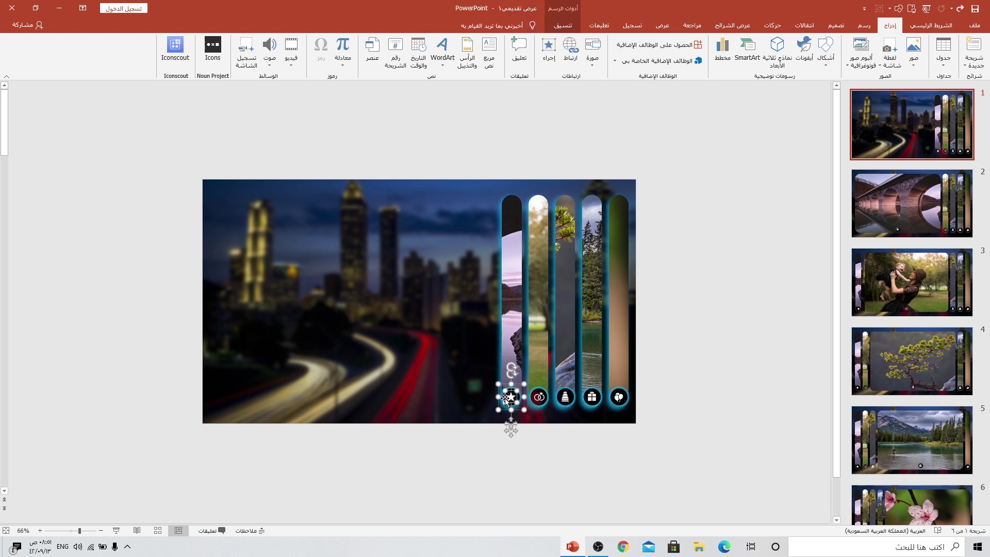
pyautogui.click(548, 52)
pyautogui.click(552, 233)
pyautogui.click(553, 238)
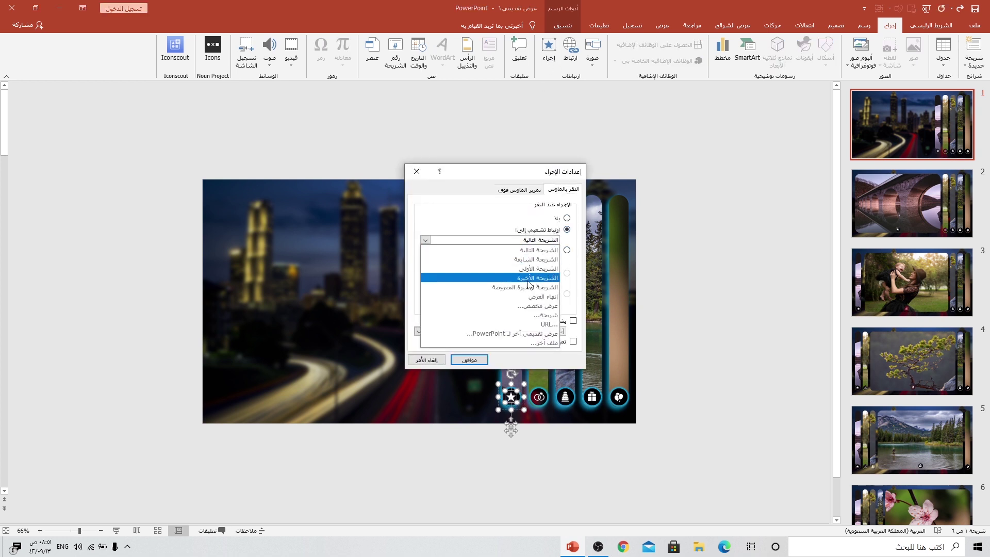
pyautogui.click(528, 311)
pyautogui.click(597, 231)
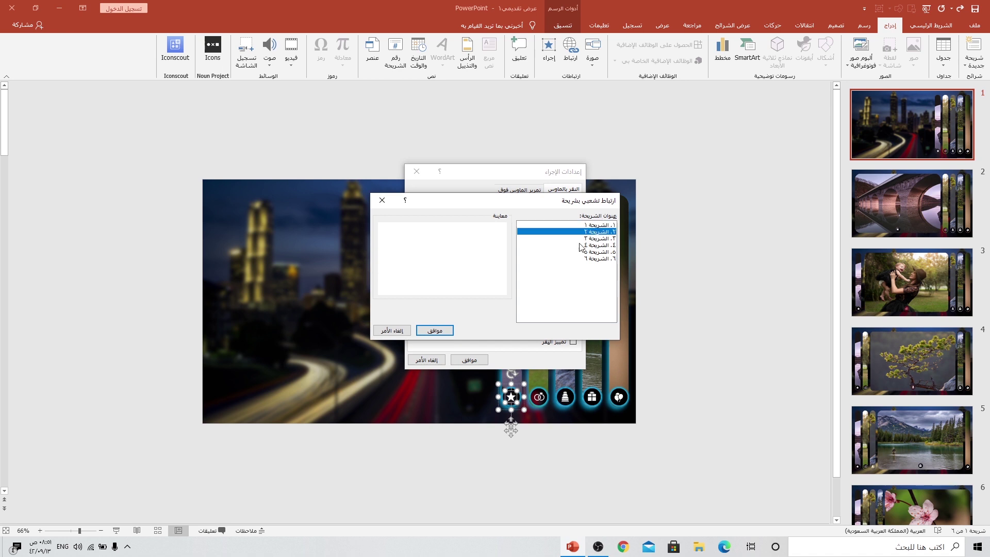
pyautogui.click(435, 331)
pyautogui.click(468, 359)
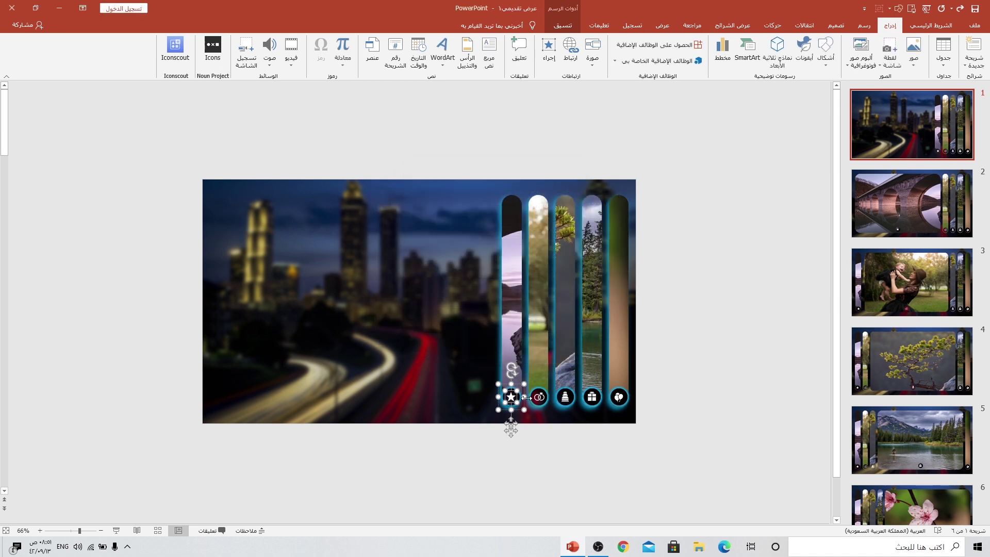
# Step: Hyperlink the second (rings) icon to slide 3
pyautogui.click(539, 397)
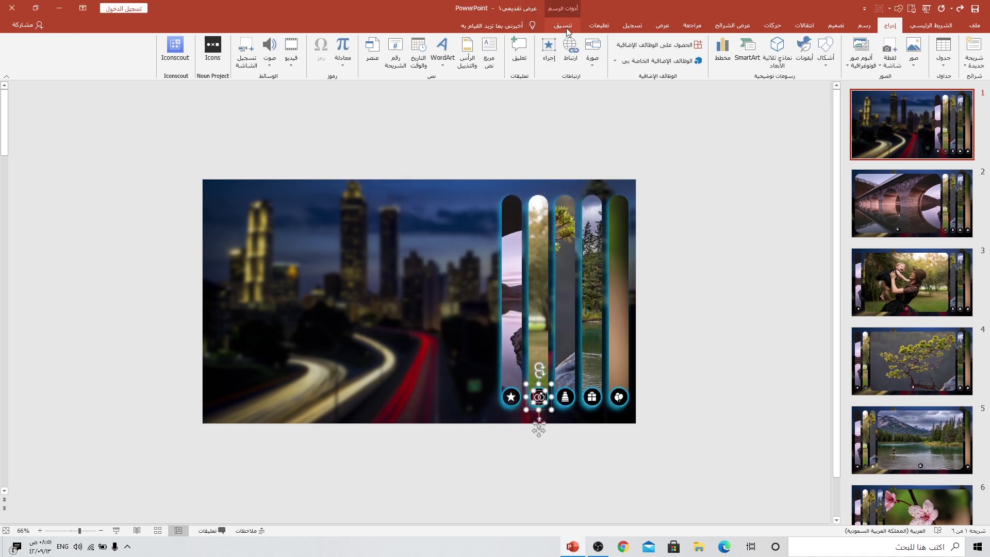
pyautogui.click(549, 52)
pyautogui.click(538, 229)
pyautogui.click(536, 240)
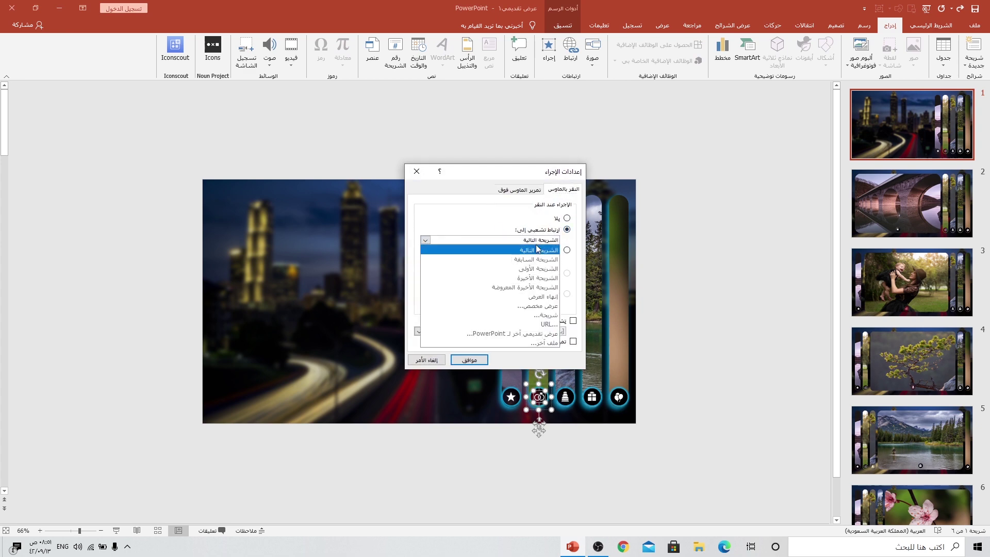
pyautogui.click(519, 319)
pyautogui.click(596, 238)
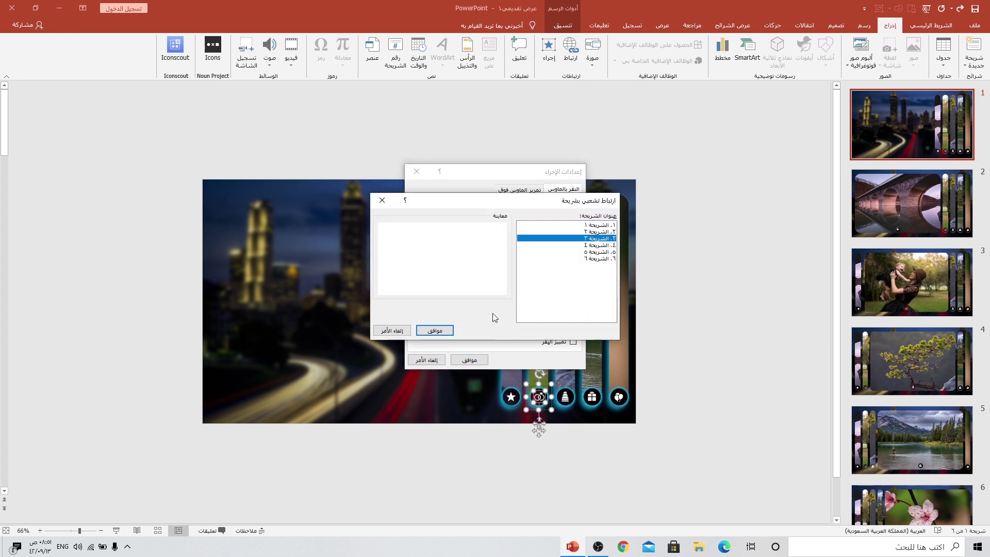
pyautogui.click(447, 330)
pyautogui.click(468, 360)
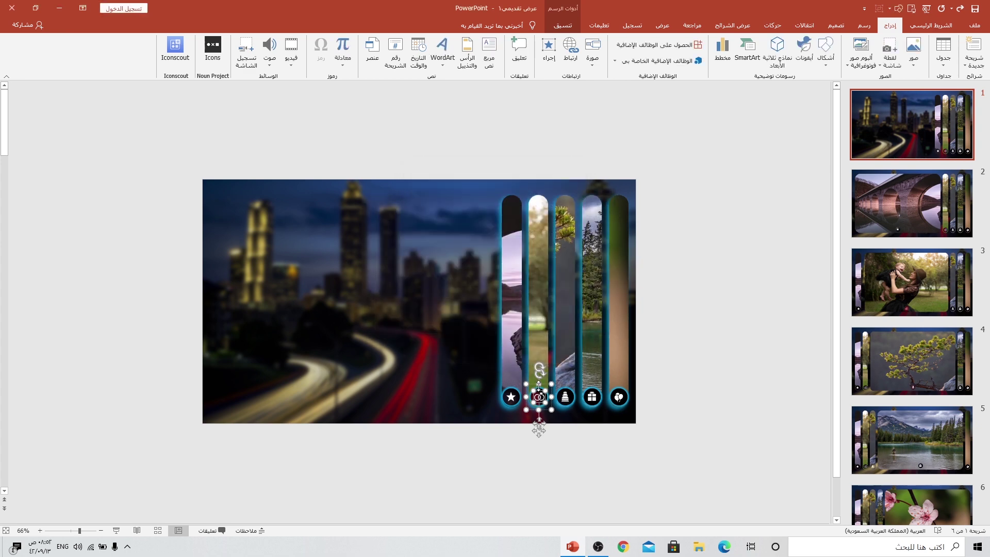
# Step: Hyperlink the cake icon to slide 4
pyautogui.click(565, 397)
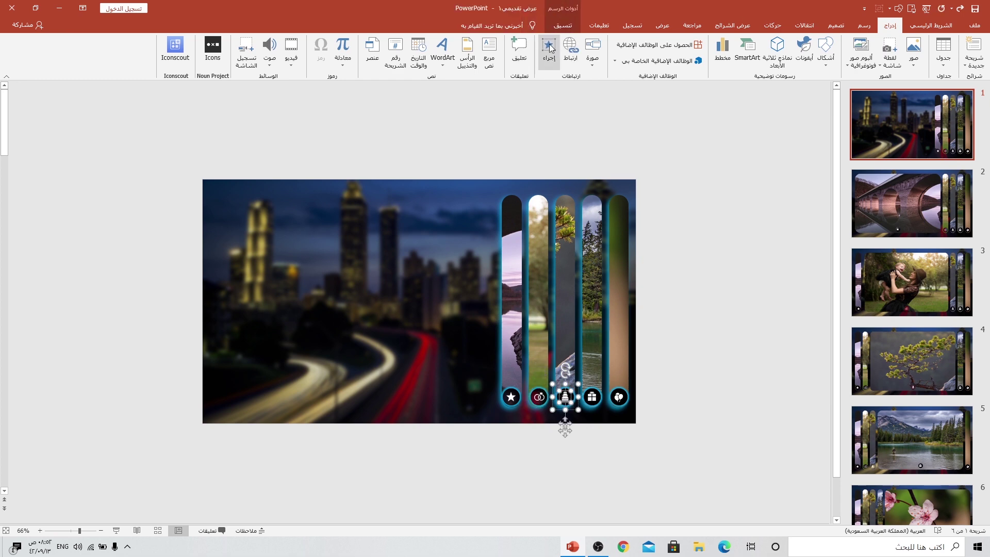
pyautogui.click(548, 51)
pyautogui.click(547, 229)
pyautogui.click(534, 240)
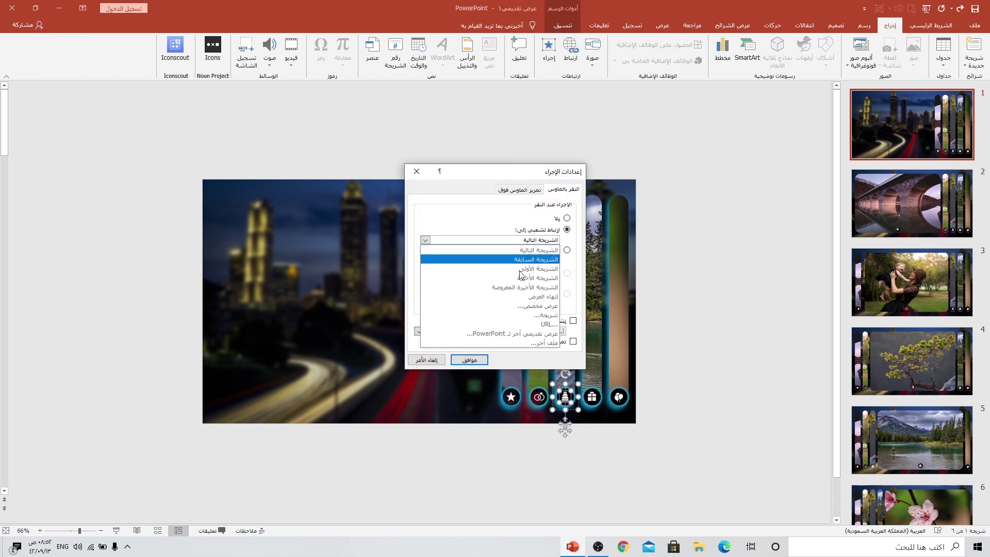
pyautogui.click(516, 315)
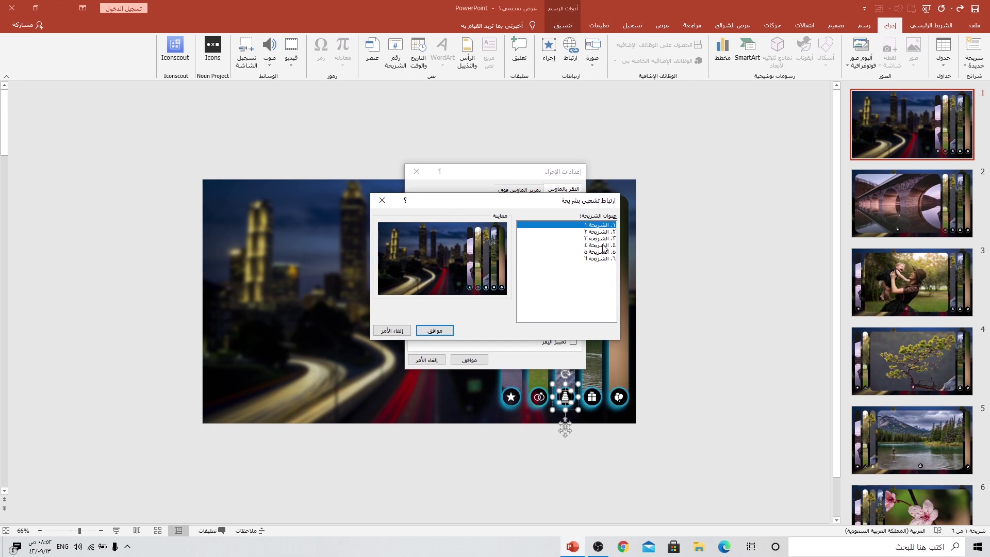
pyautogui.click(604, 246)
pyautogui.click(435, 330)
pyautogui.click(468, 359)
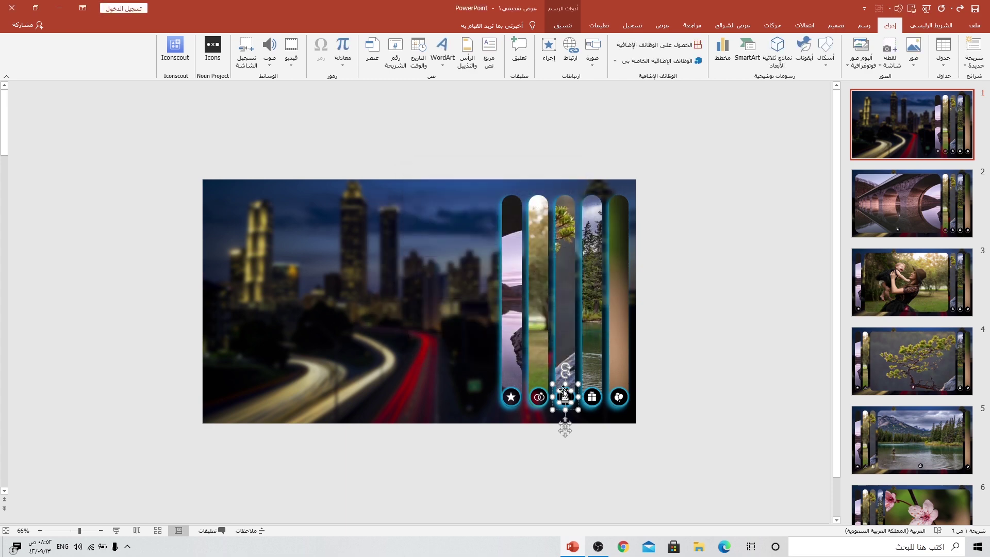
# Step: Hyperlink the gift icon to slide 5
pyautogui.click(592, 397)
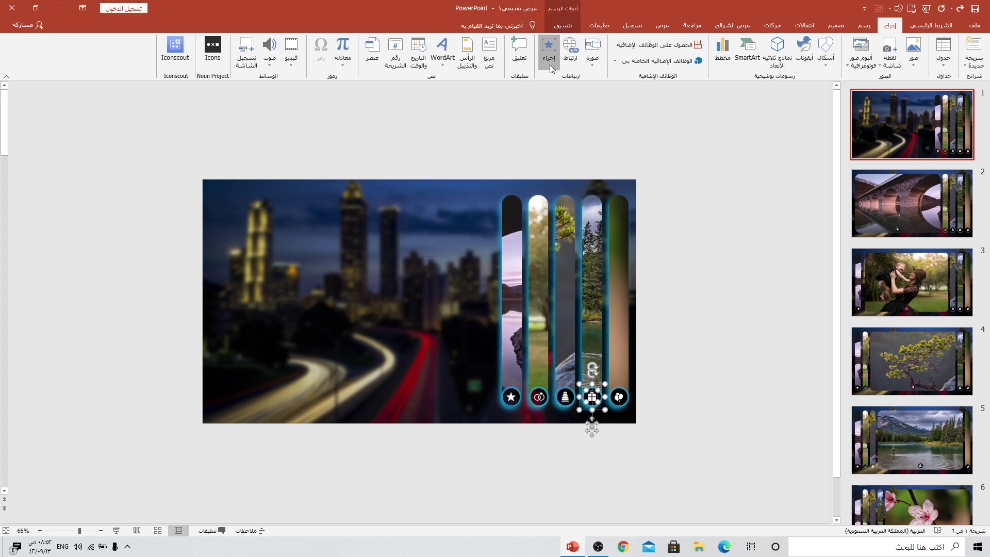
pyautogui.click(550, 66)
pyautogui.click(548, 229)
pyautogui.click(550, 239)
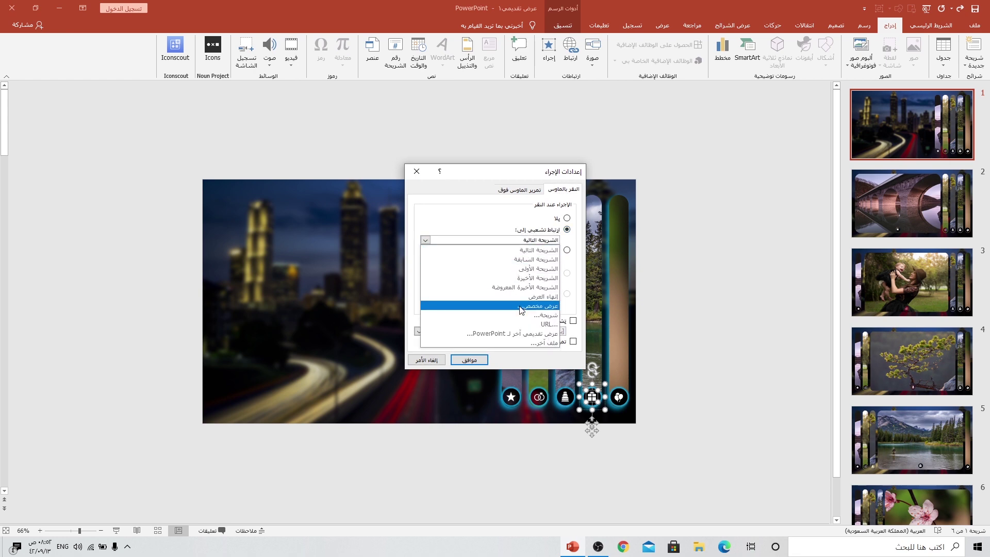
pyautogui.click(548, 315)
pyautogui.click(593, 251)
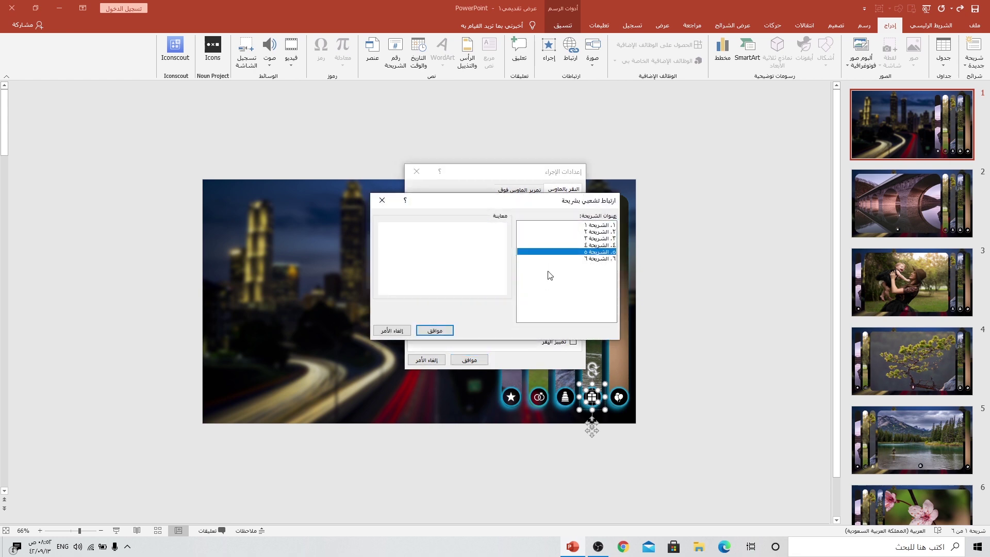
pyautogui.click(434, 330)
pyautogui.click(469, 359)
# Step: Hyperlink the heart icon at the end of the row to slide 6
pyautogui.click(619, 397)
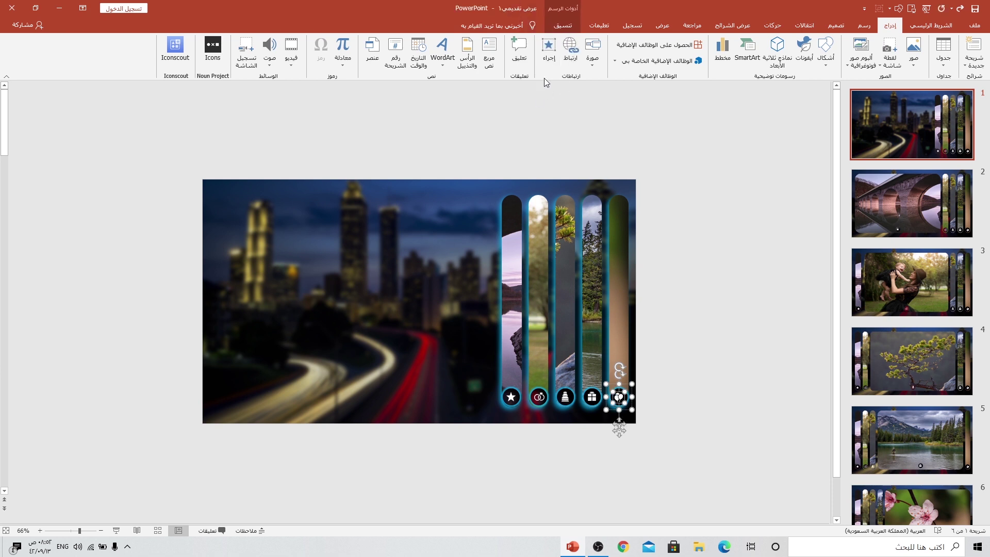
pyautogui.click(548, 52)
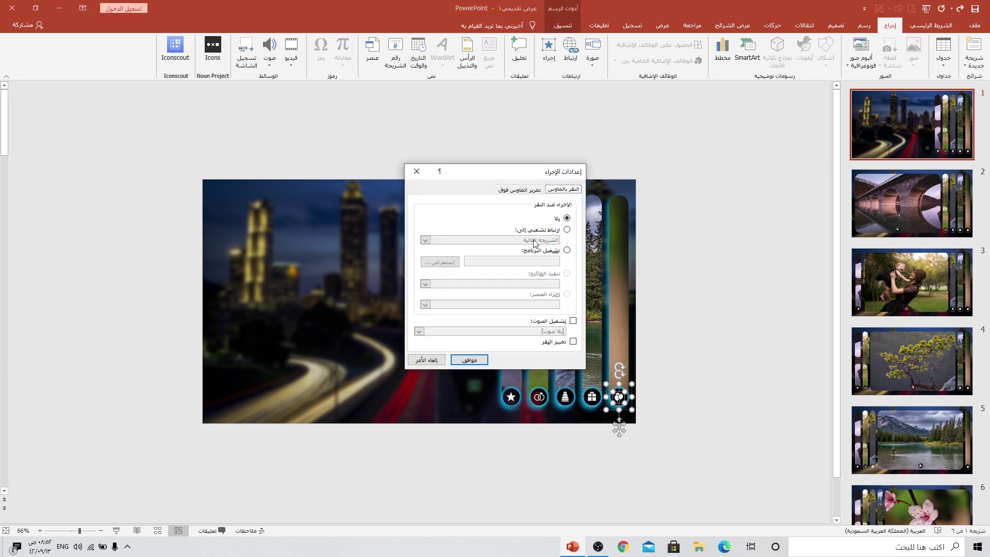
pyautogui.click(539, 230)
pyautogui.click(536, 239)
pyautogui.click(536, 316)
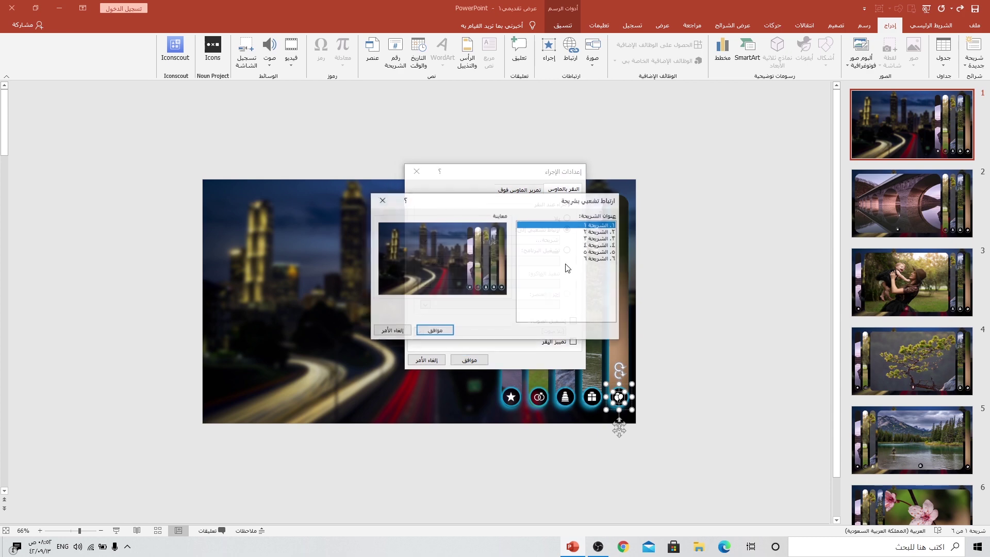
pyautogui.click(593, 258)
pyautogui.click(435, 329)
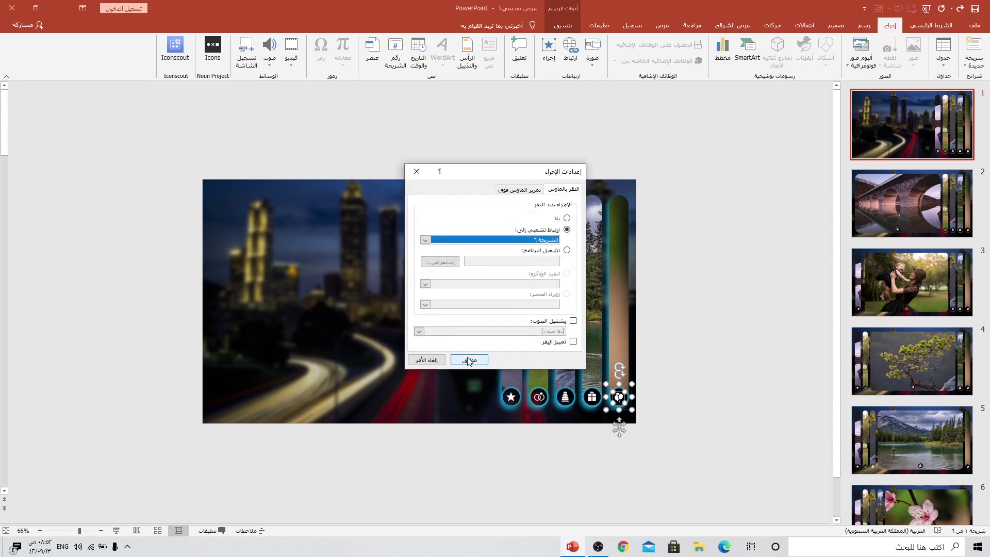
pyautogui.click(468, 361)
pyautogui.click(693, 387)
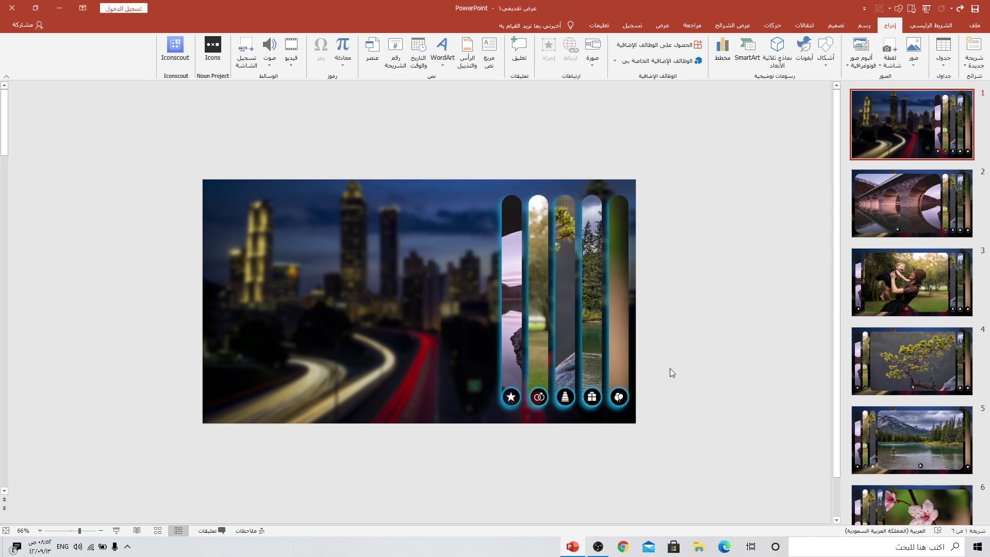
# Step: Replace slide 2's old icons with slide 1's linked icons, star centred under the bridge photo
pyautogui.moveTo(670, 368); pyautogui.dragTo(450, 431)
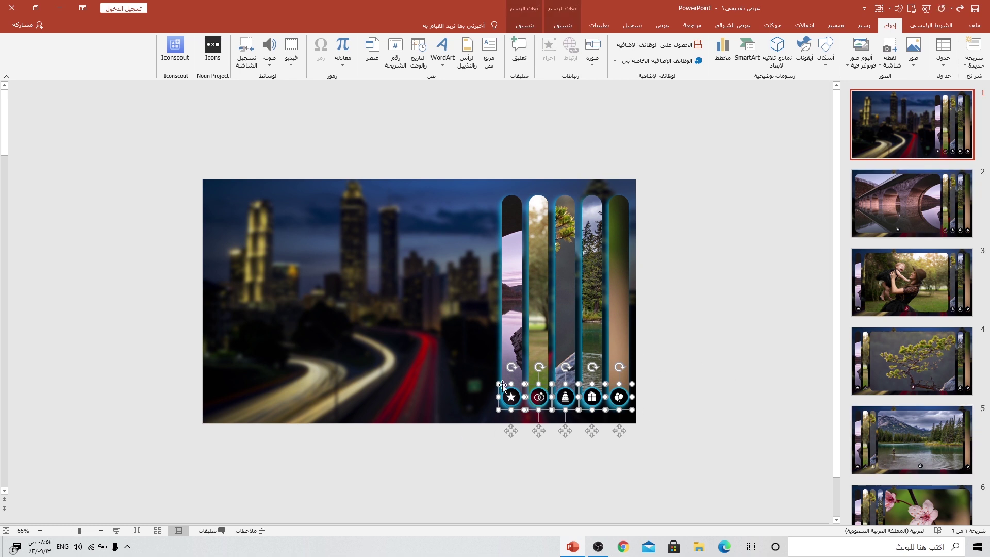
pyautogui.click(901, 206)
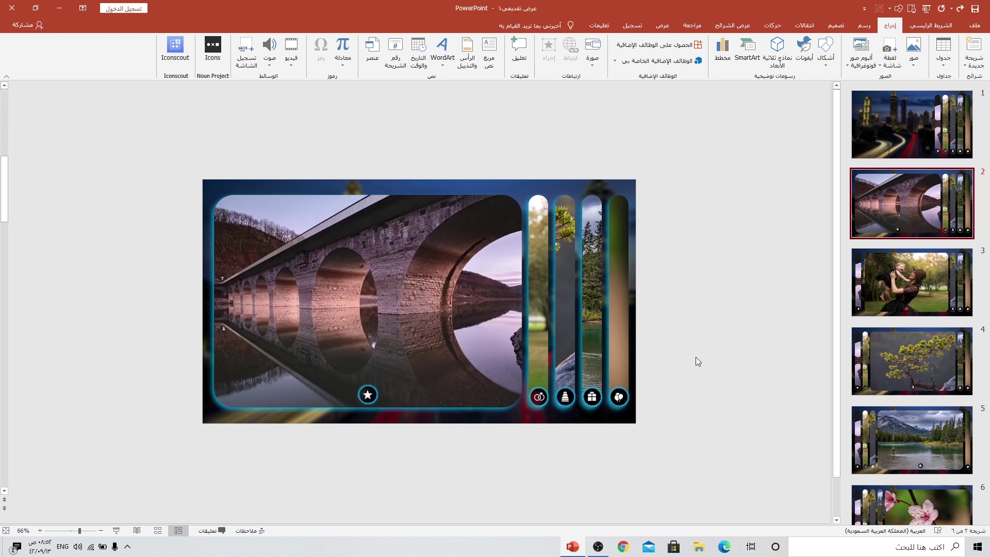
pyautogui.moveTo(695, 357); pyautogui.dragTo(272, 423)
pyautogui.press('Delete')
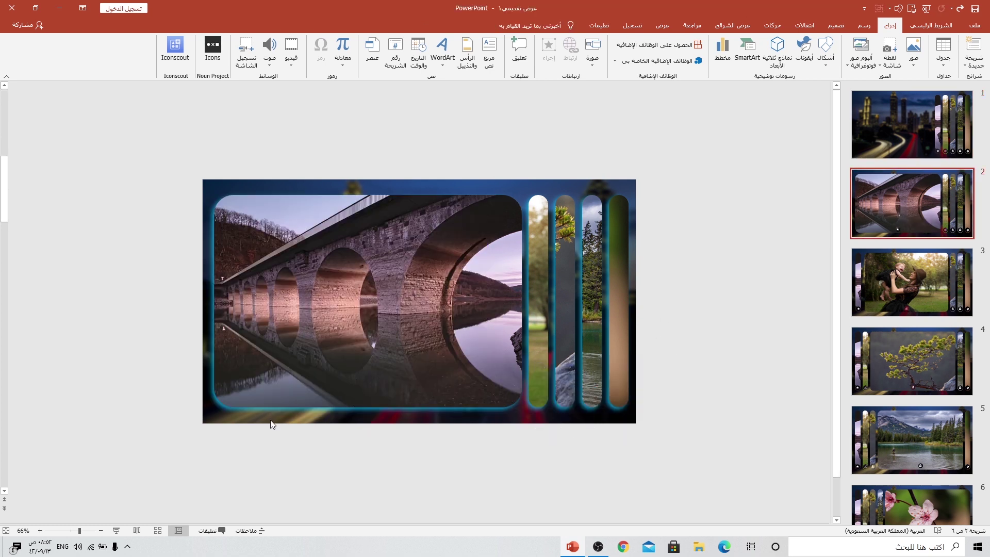
pyautogui.hotkey('ctrl', 'v')
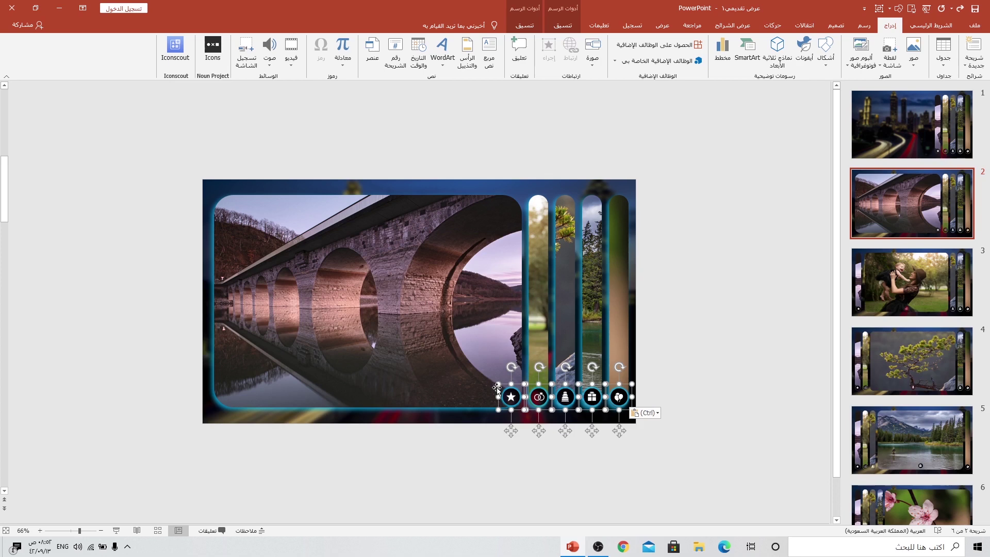
pyautogui.click(468, 420)
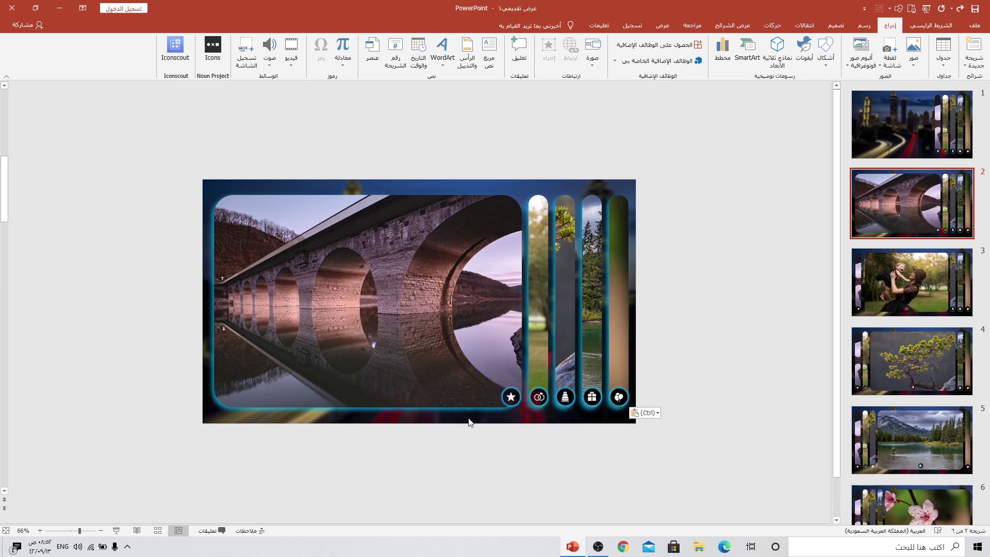
pyautogui.moveTo(510, 397)
pyautogui.mouseDown()
pyautogui.moveTo(359, 388)
pyautogui.moveTo(368, 396)
pyautogui.mouseUp()
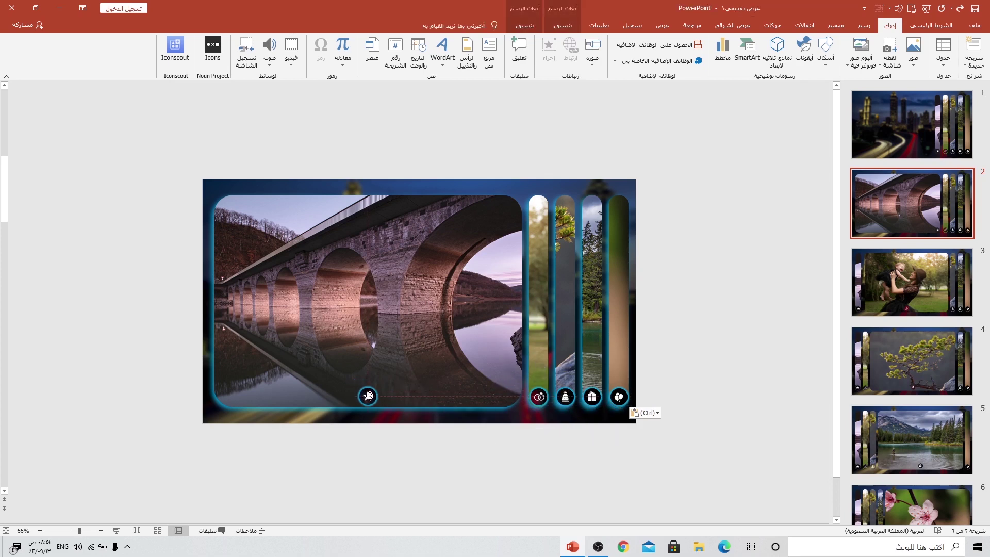
pyautogui.click(753, 388)
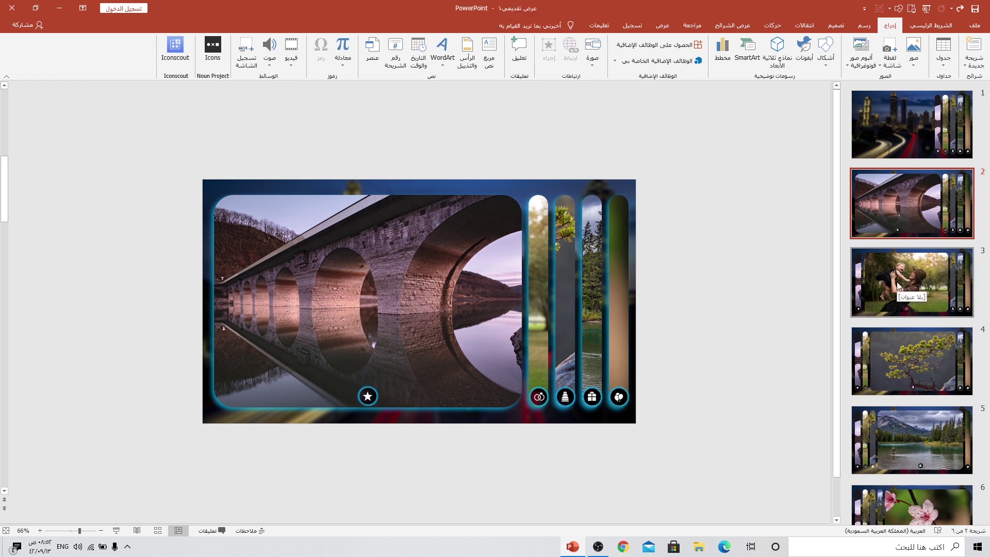
# Step: On slide 3, swap in the linked icons, star under the left strip and rings centred under the photo
pyautogui.click(898, 286)
pyautogui.moveTo(670, 376); pyautogui.dragTo(139, 424)
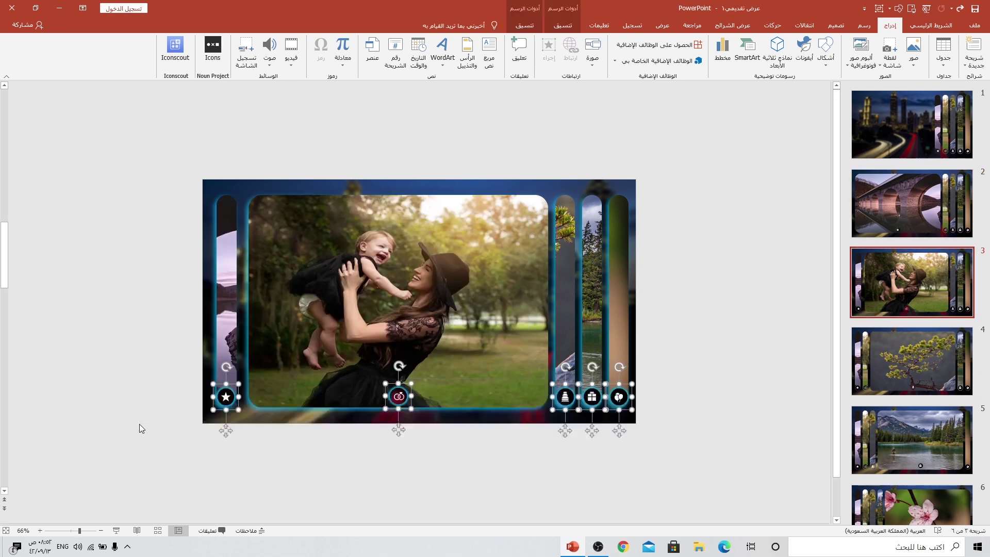
pyautogui.press('Delete')
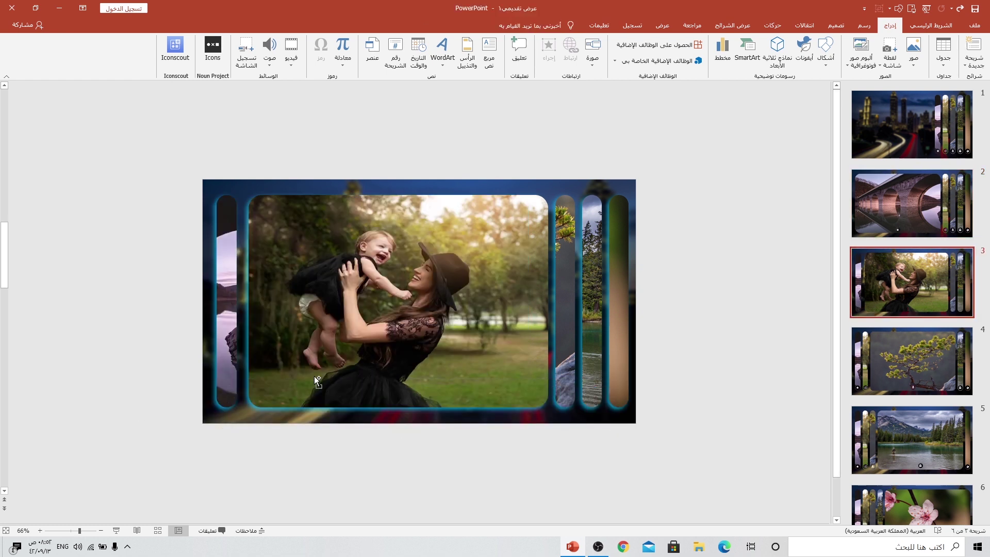
pyautogui.hotkey('ctrl', 'v')
pyautogui.click(405, 444)
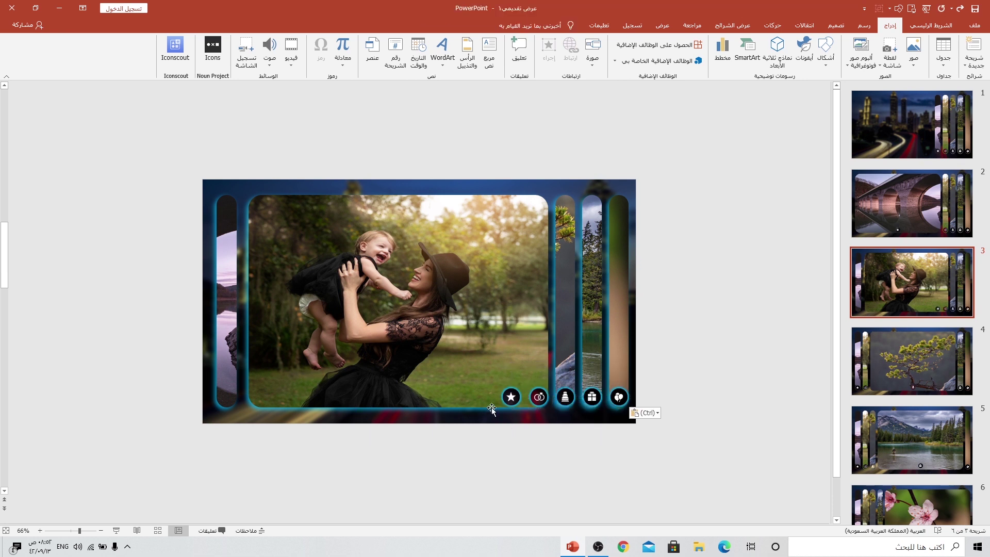
pyautogui.moveTo(510, 396); pyautogui.dragTo(226, 395)
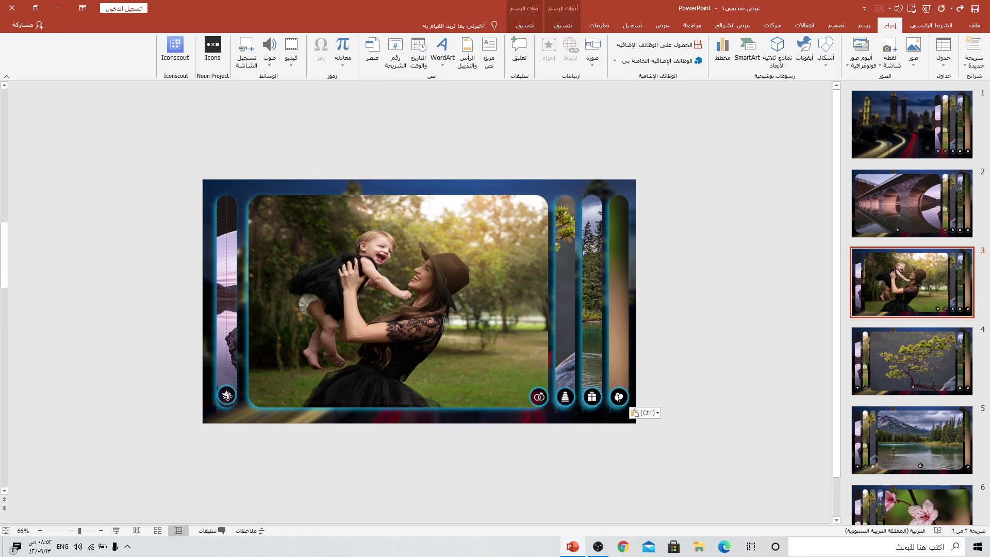
pyautogui.moveTo(539, 396); pyautogui.dragTo(399, 396)
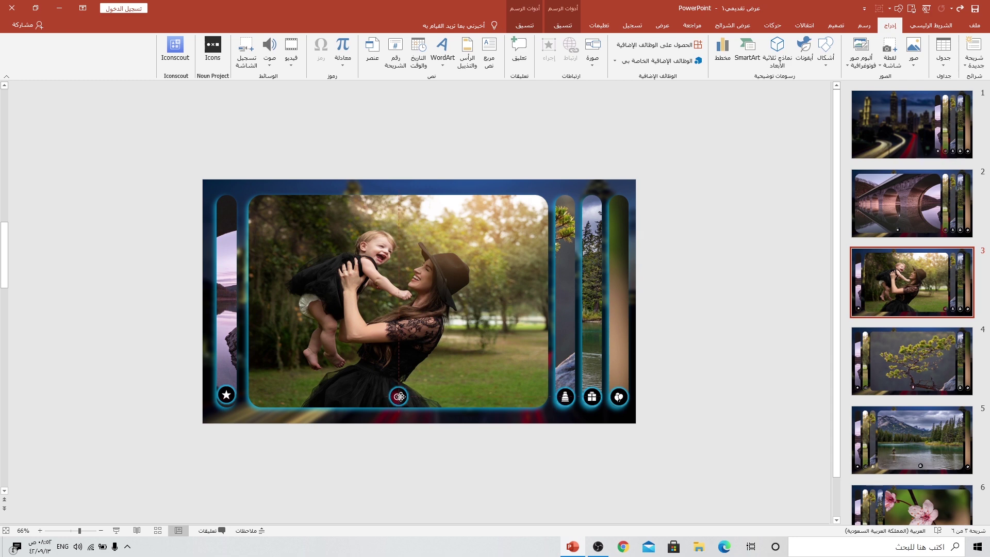
pyautogui.click(737, 376)
# Step: On slide 4, swap in the linked icons, star and rings under the left strips, cake under the tree
pyautogui.click(908, 345)
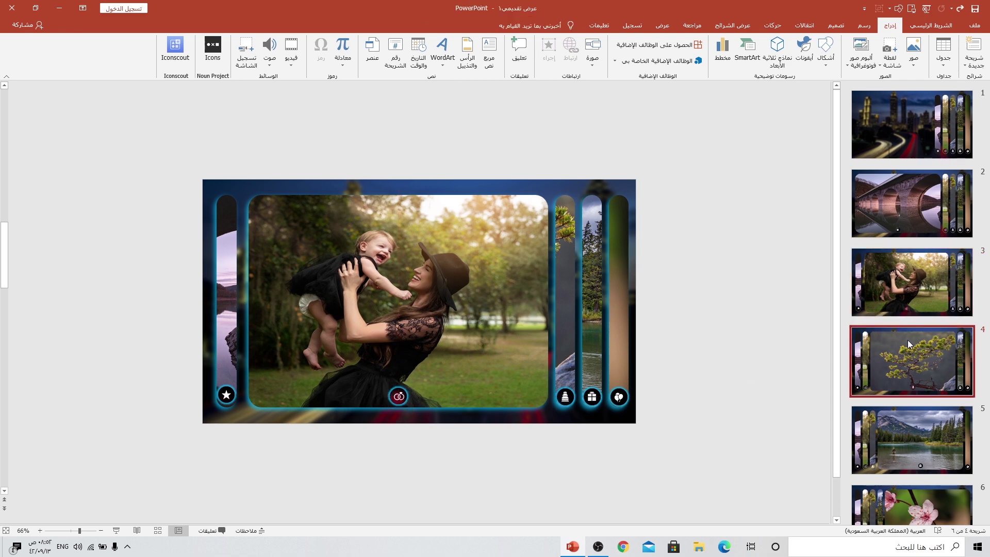
pyautogui.moveTo(687, 357); pyautogui.dragTo(139, 428)
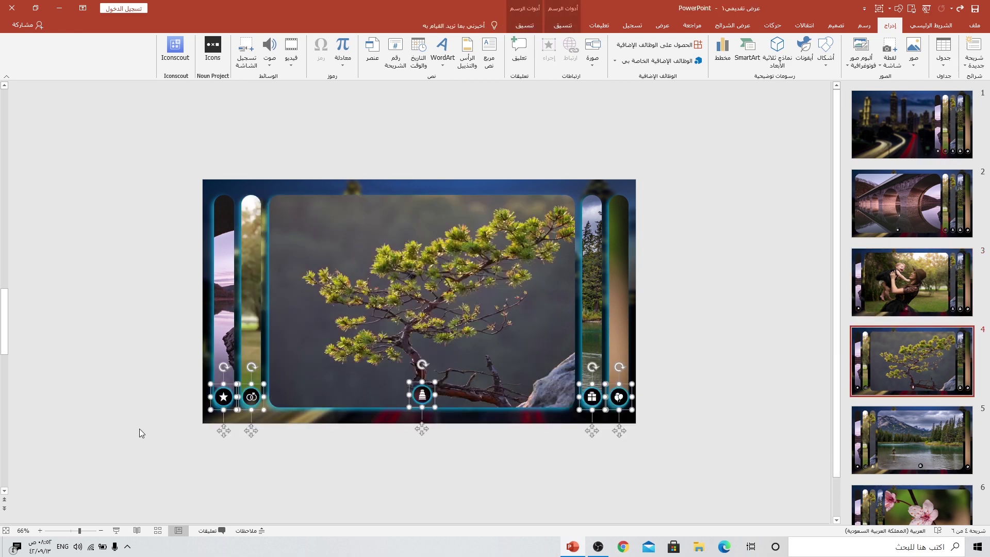
pyautogui.press('Delete')
pyautogui.hotkey('ctrl', 'v')
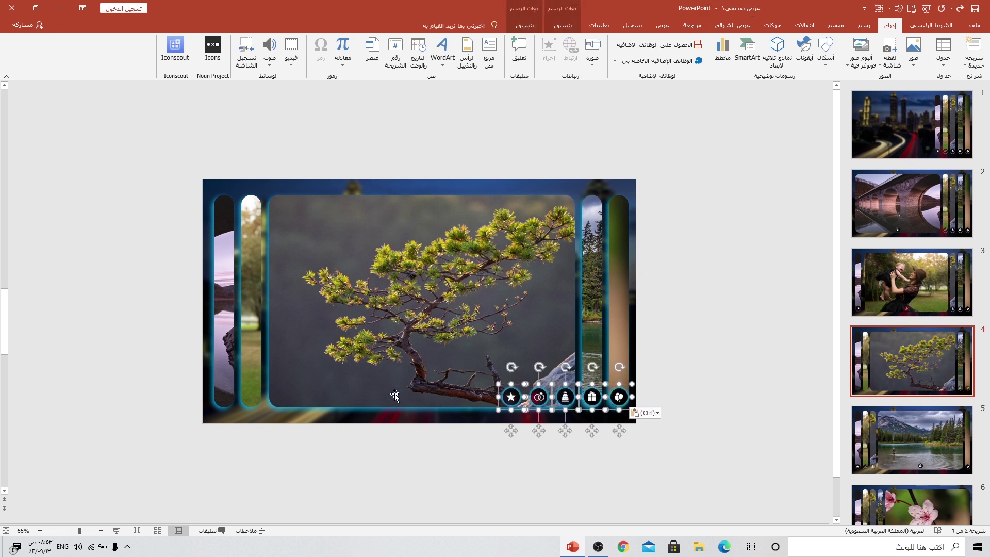
pyautogui.click(497, 433)
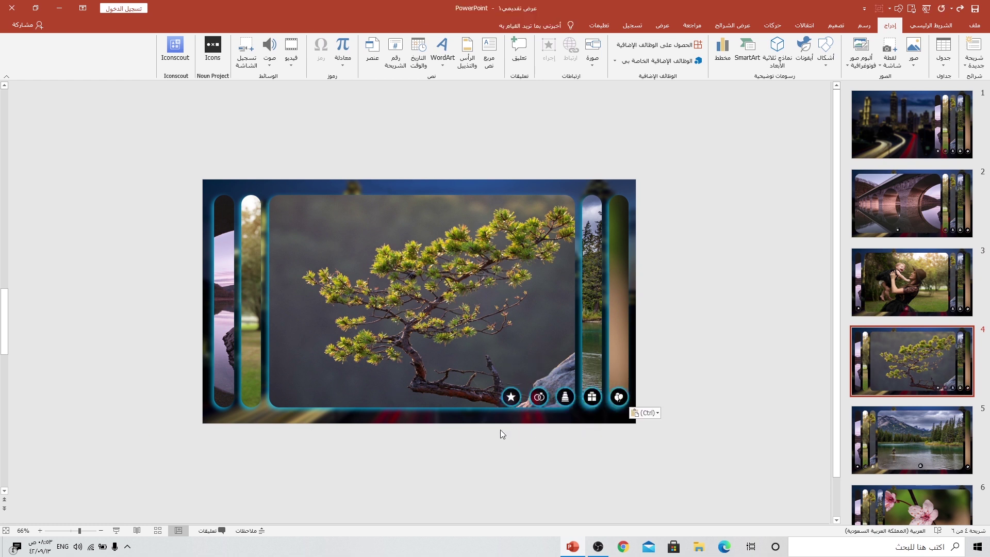
pyautogui.click(539, 396)
pyautogui.moveTo(481, 449); pyautogui.dragTo(557, 370)
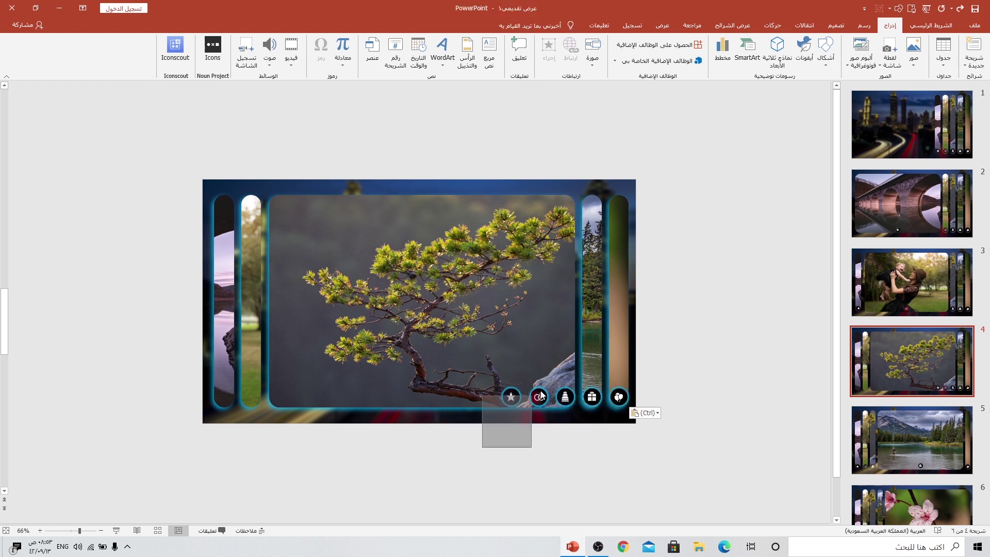
pyautogui.moveTo(510, 398); pyautogui.dragTo(221, 398)
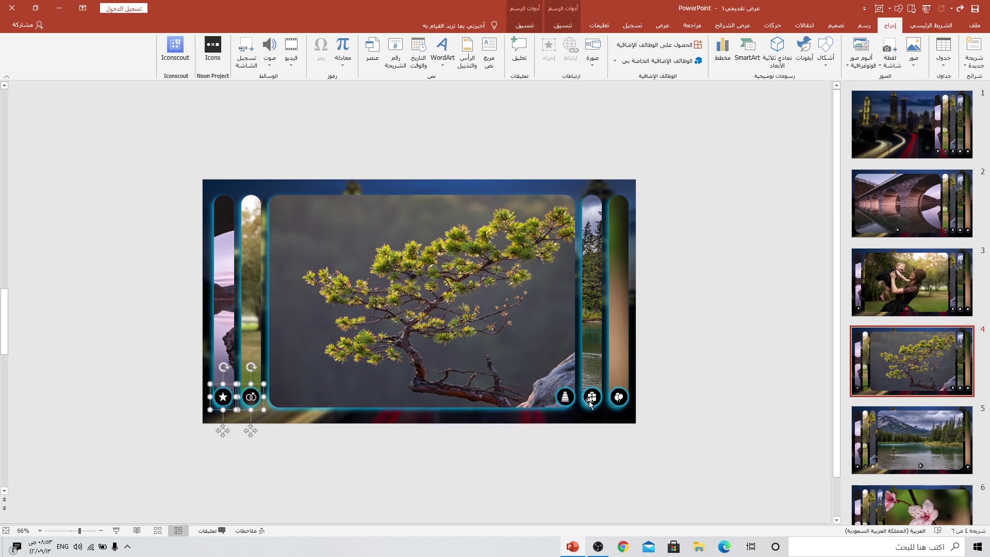
pyautogui.moveTo(565, 396); pyautogui.dragTo(418, 396)
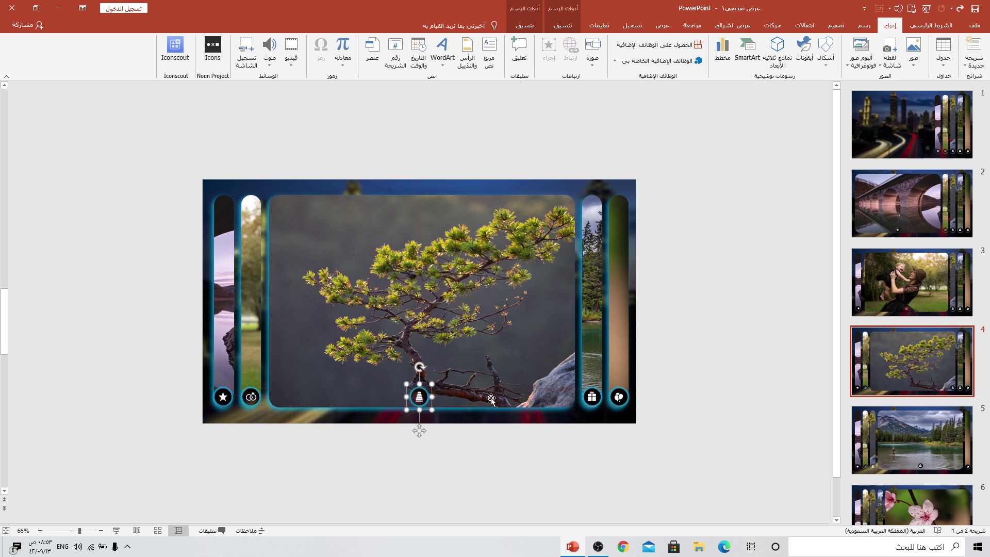
pyautogui.click(675, 393)
# Step: On slide 5, swap in the linked icons, three on the left strips and the gift centred under the river photo
pyautogui.click(912, 433)
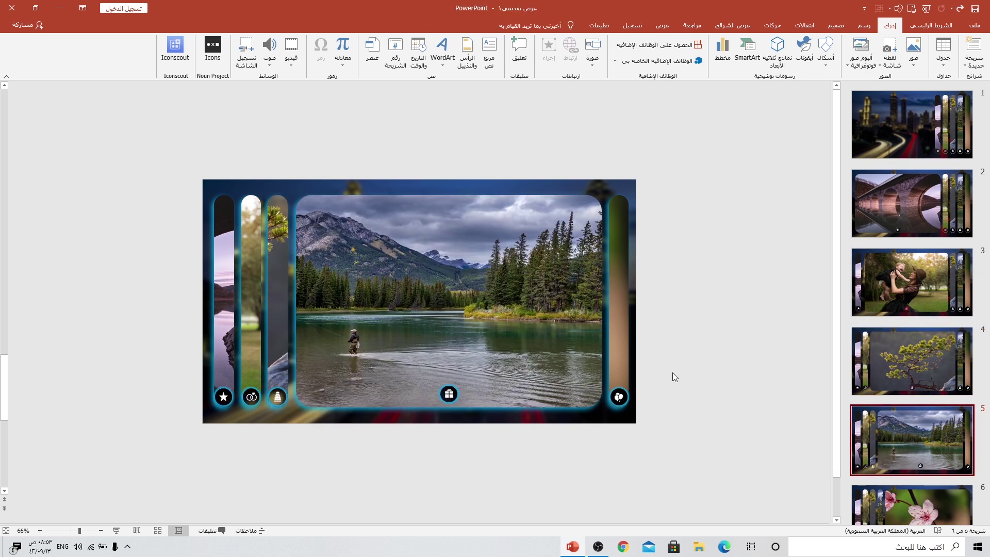
pyautogui.moveTo(665, 330); pyautogui.dragTo(175, 442)
pyautogui.press('Delete')
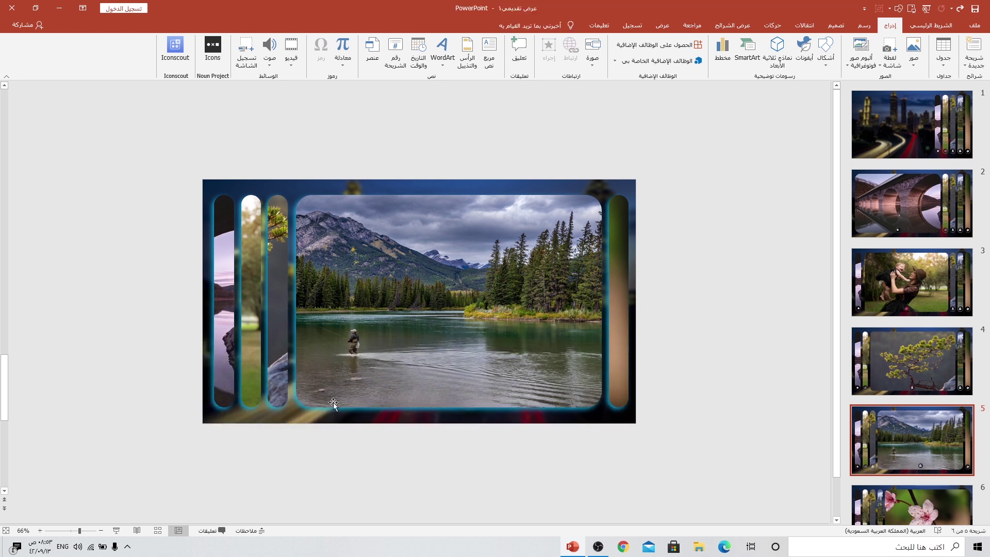
pyautogui.hotkey('ctrl', 'v')
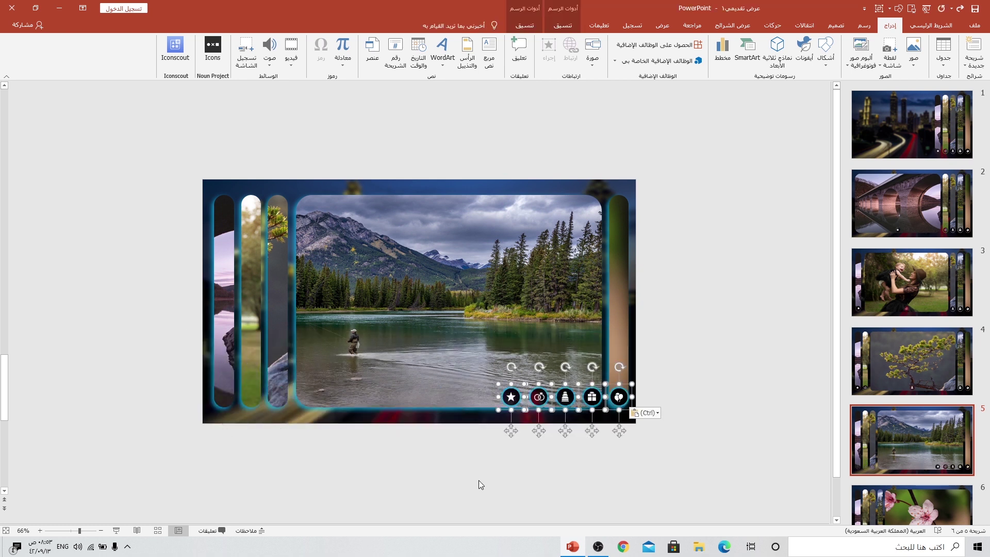
pyautogui.click(480, 484)
pyautogui.moveTo(463, 482); pyautogui.dragTo(570, 371)
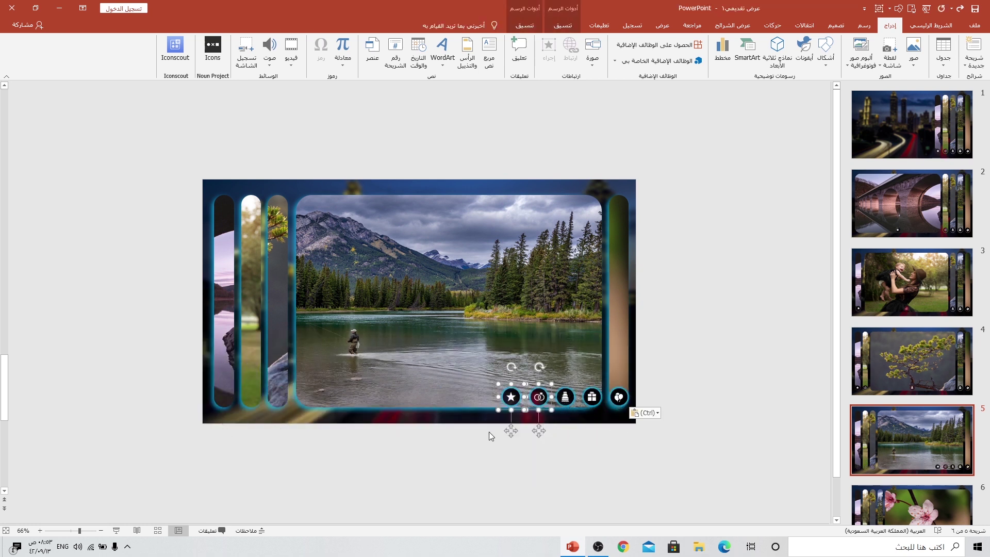
pyautogui.keyDown('shift'); pyautogui.click(563, 399); pyautogui.keyUp('shift')
pyautogui.moveTo(570, 401); pyautogui.dragTo(281, 397)
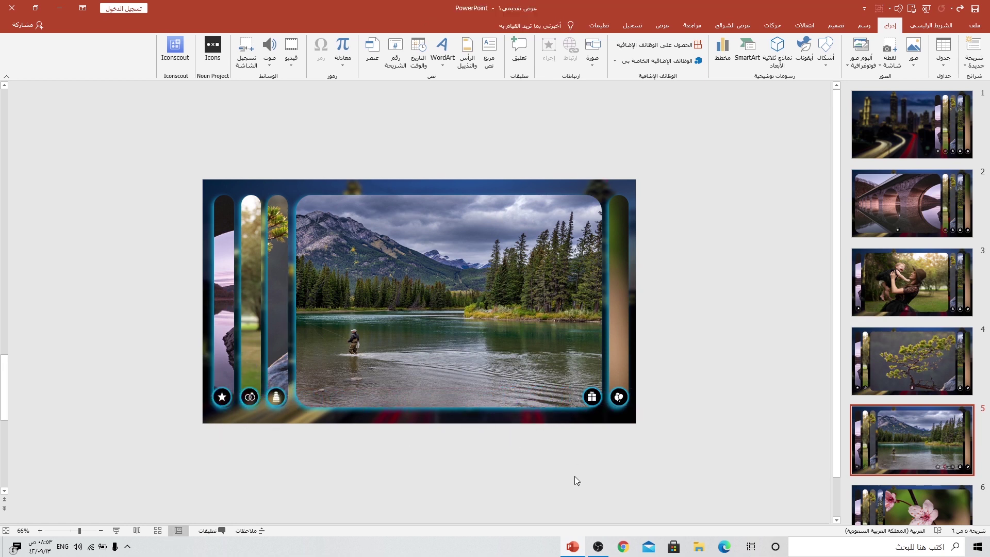
pyautogui.moveTo(591, 397); pyautogui.dragTo(448, 395)
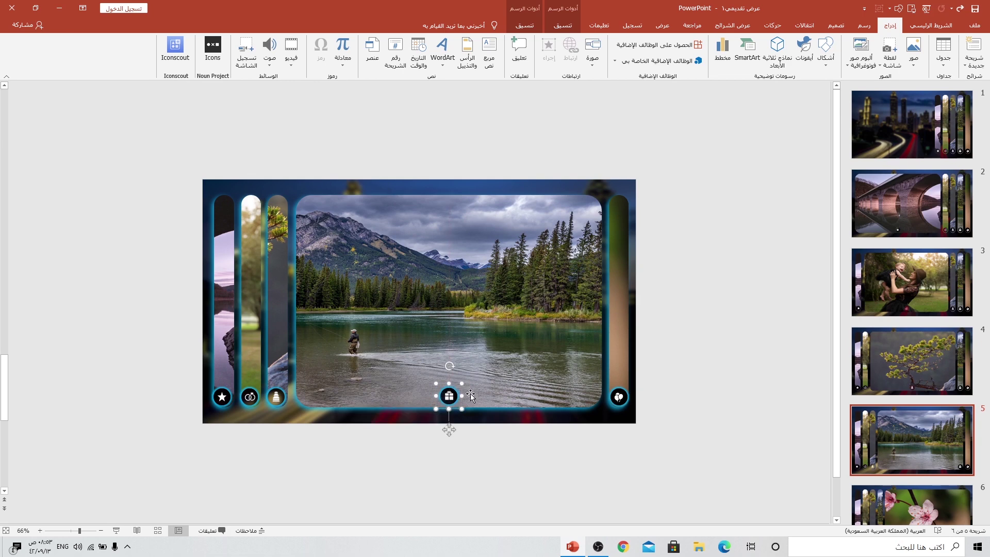
pyautogui.click(700, 393)
# Step: On slide 6, re-paste the five icons onto the strips, centring the balloons under the blossom panel
pyautogui.scroll(-1, 670, 381)
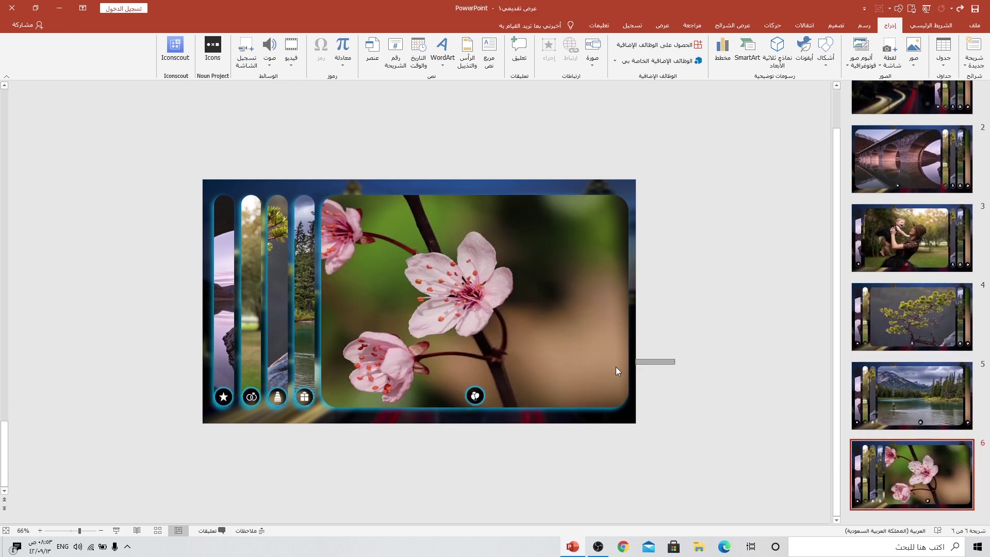
pyautogui.moveTo(617, 371); pyautogui.dragTo(150, 439)
pyautogui.press('Delete')
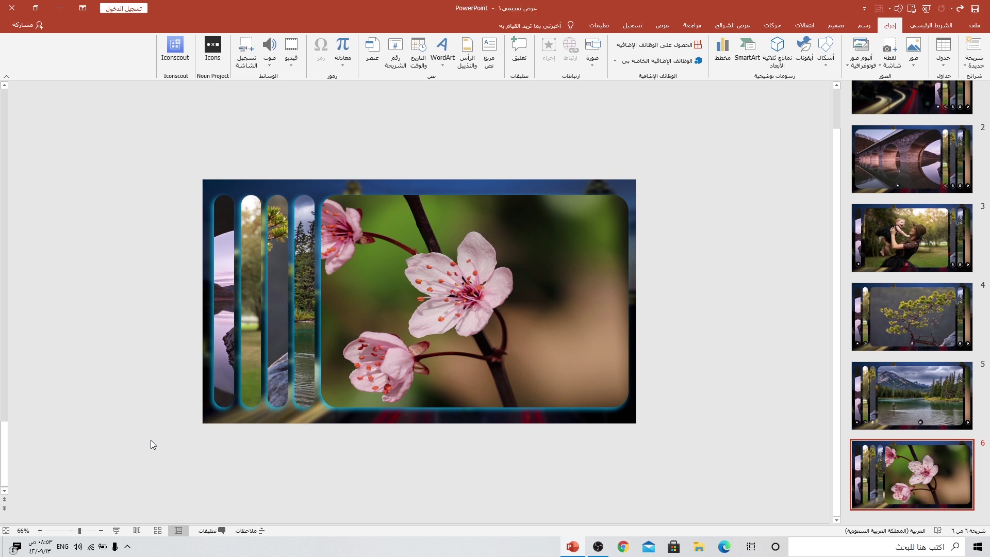
pyautogui.hotkey('ctrl', 'v')
pyautogui.moveTo(504, 398); pyautogui.dragTo(223, 396)
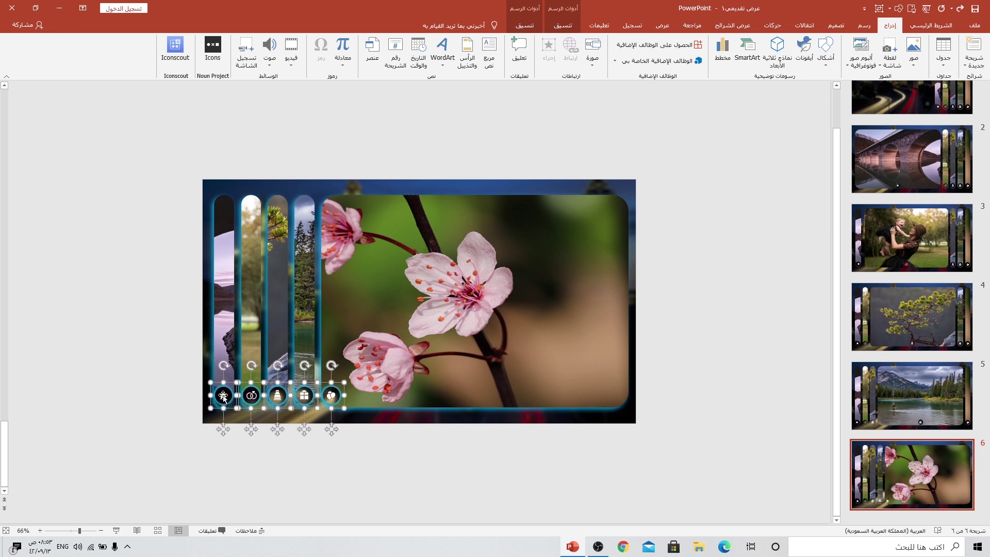
pyautogui.click(409, 482)
pyautogui.moveTo(331, 395); pyautogui.dragTo(475, 396)
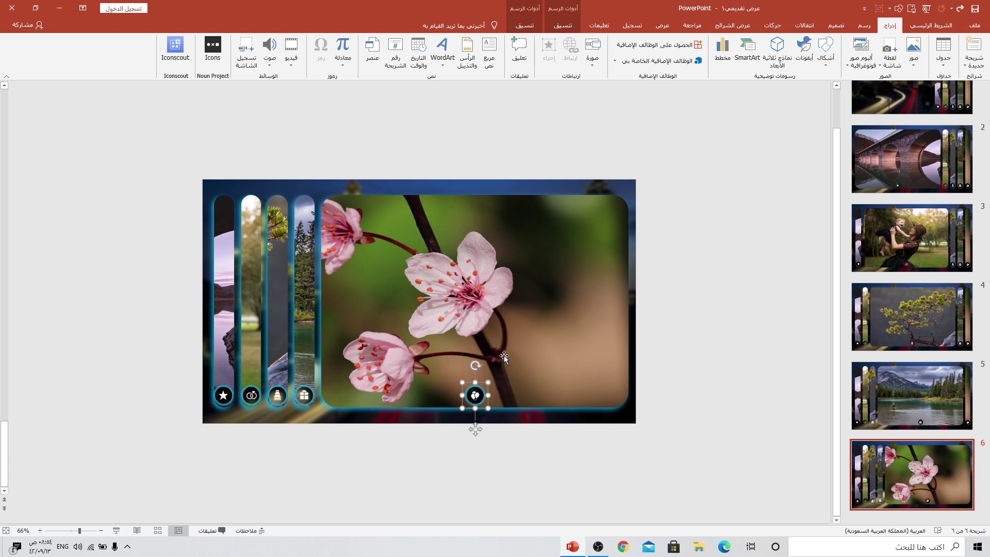
pyautogui.click(741, 354)
pyautogui.scroll(2, 928, 268)
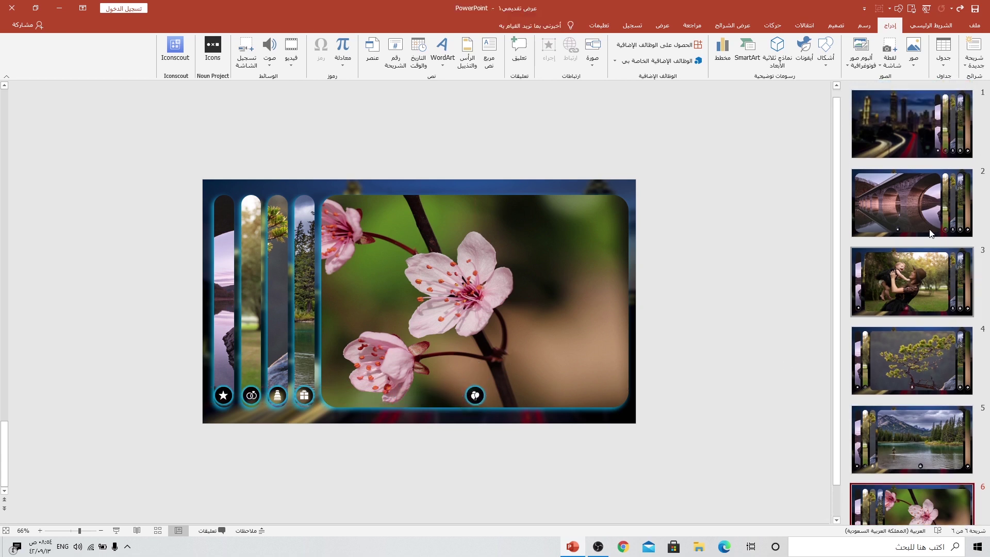
pyautogui.click(950, 226)
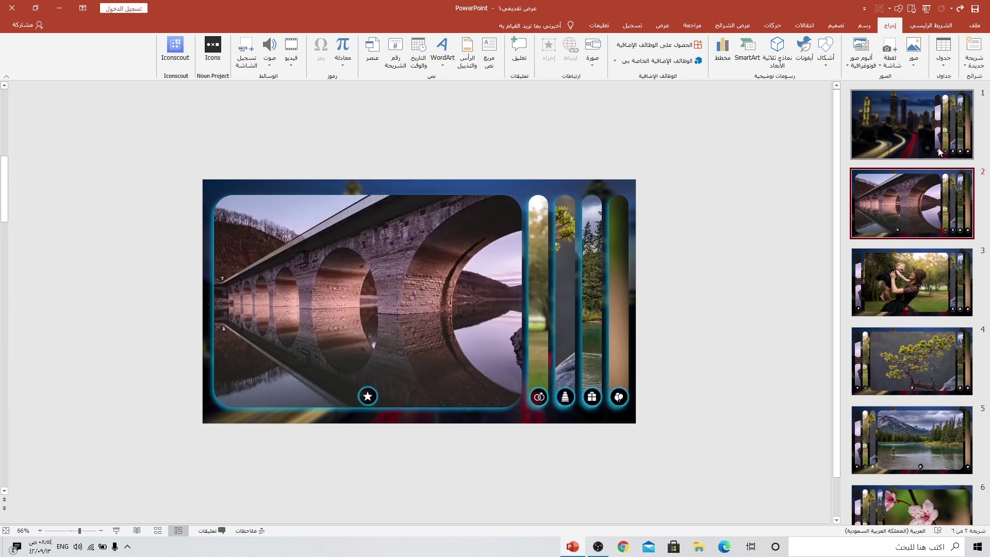
# Step: Apply a Morph transition to slides 2–6 together
pyautogui.keyDown('shift'); pyautogui.click(920, 499); pyautogui.keyUp('shift')
pyautogui.scroll(1, 923, 309)
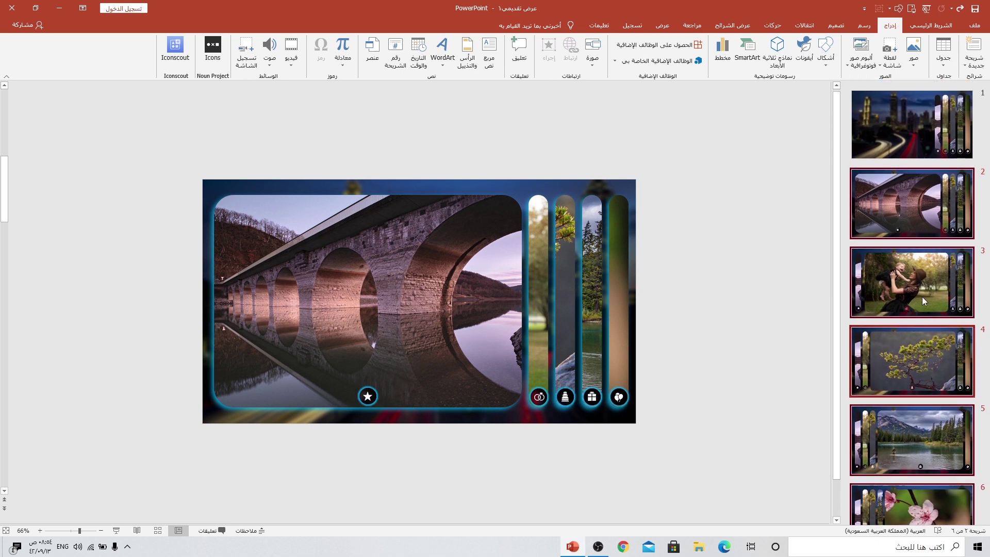
pyautogui.click(804, 25)
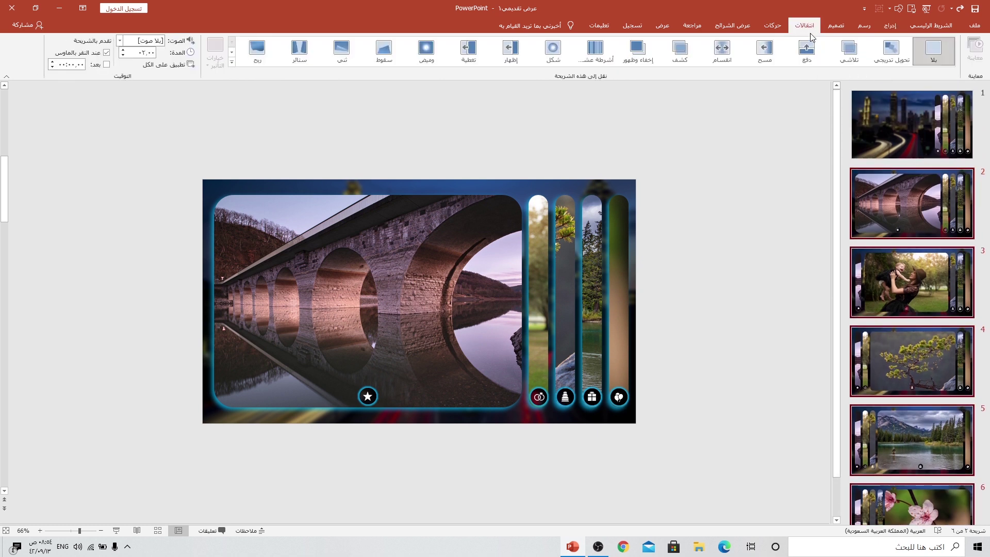
pyautogui.click(891, 53)
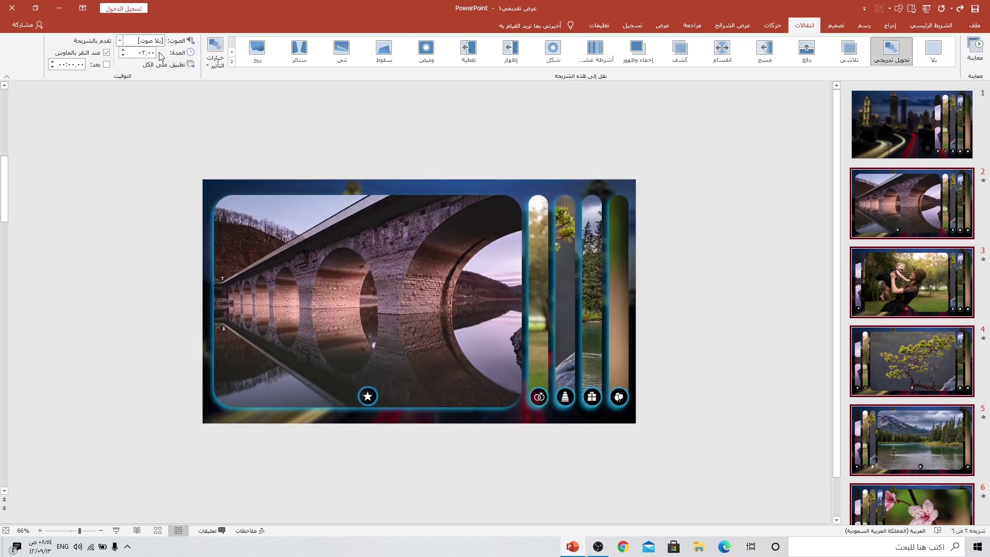
# Step: Shorten the Morph duration to 0.50 s, turn off On Mouse Click, and return to slide 1
pyautogui.click(123, 54)
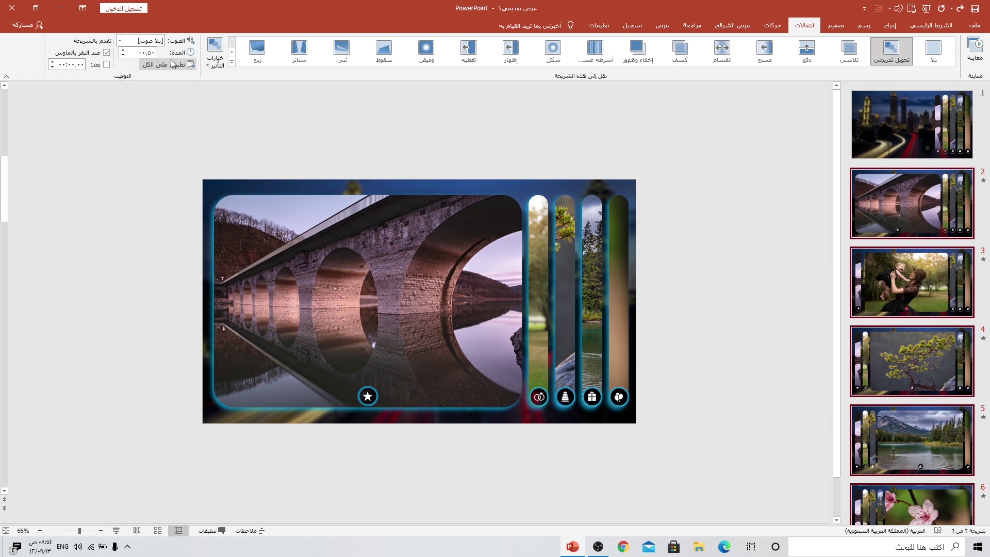
pyautogui.click(86, 54)
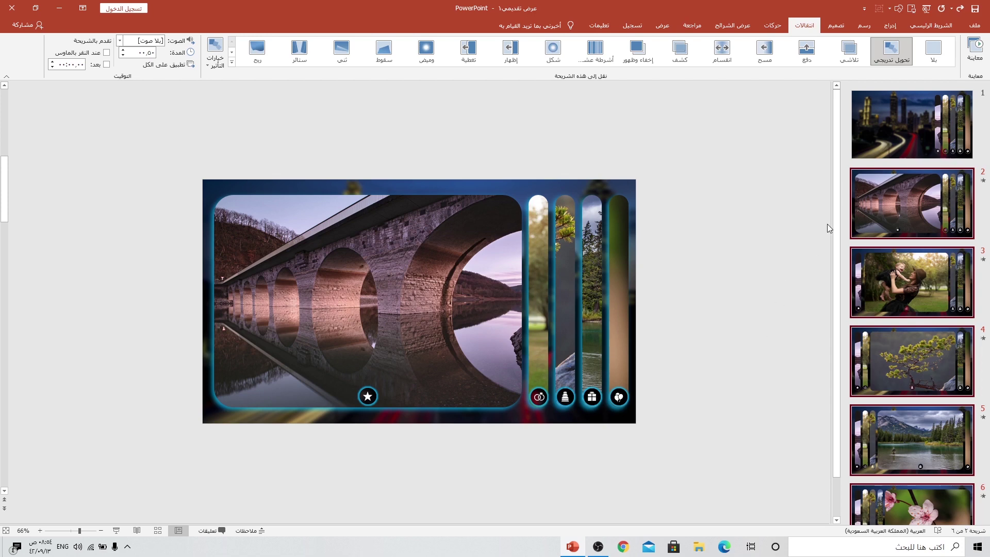
pyautogui.click(897, 131)
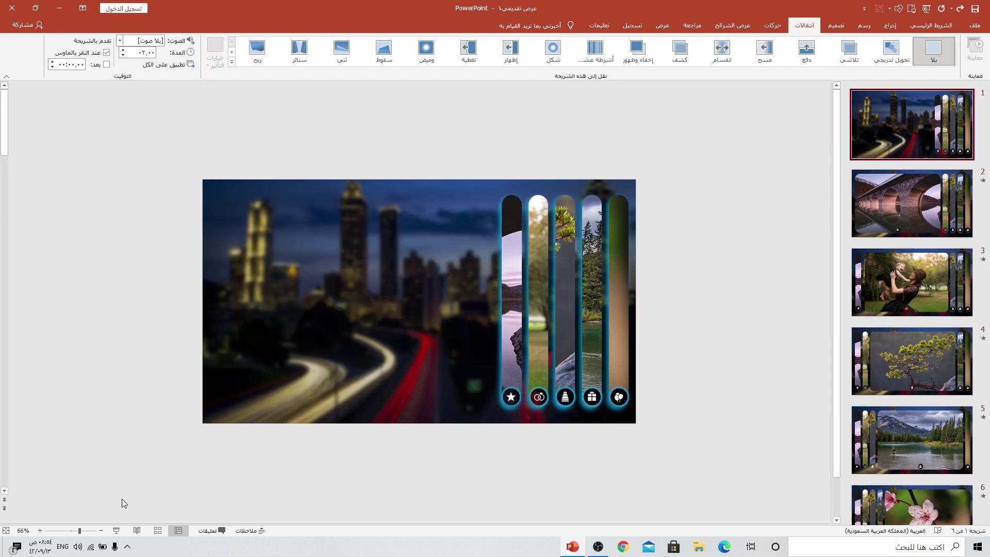
# Step: Start the slide show and expand the bridge, mother-and-baby, bonsai, river and cherry-blossom photos in turn
pyautogui.click(116, 530)
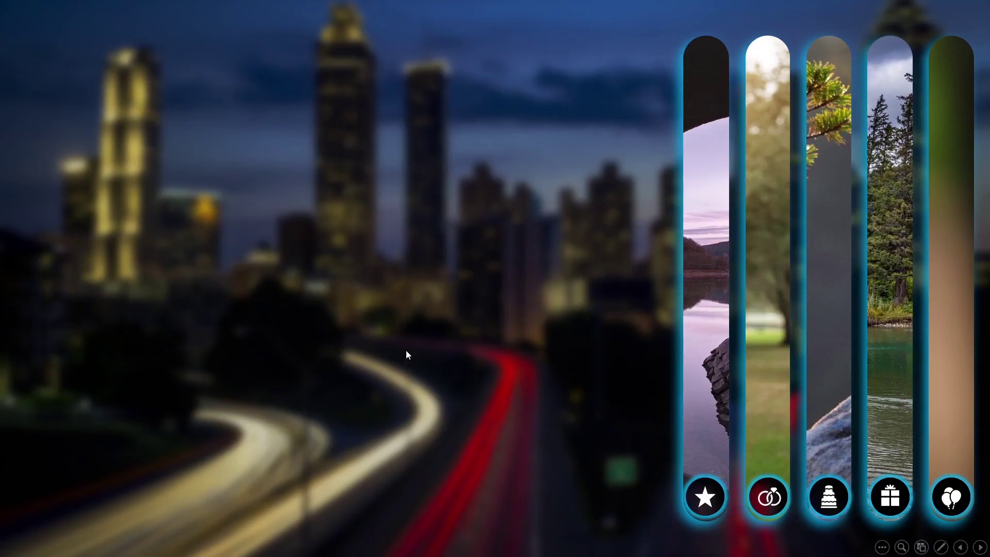
pyautogui.click(706, 497)
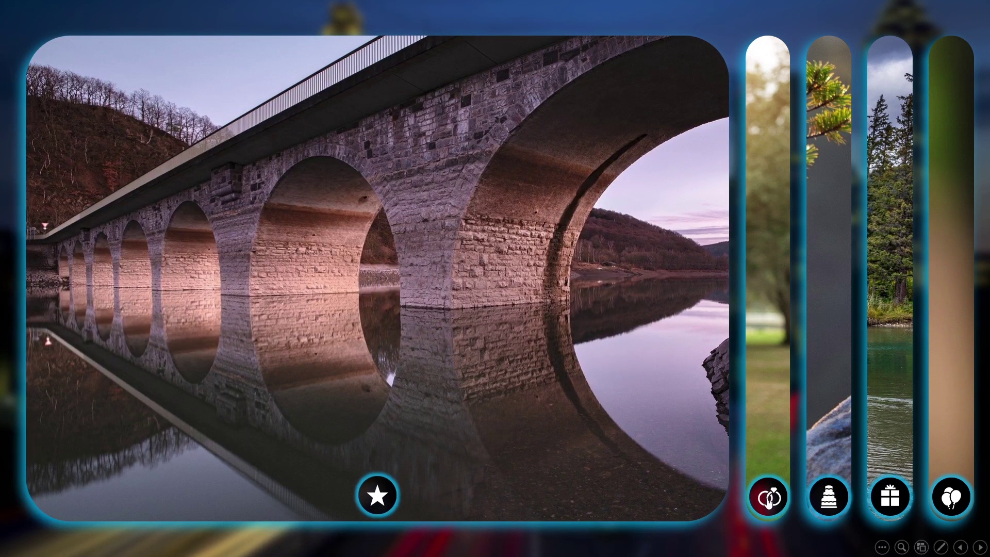
pyautogui.click(768, 498)
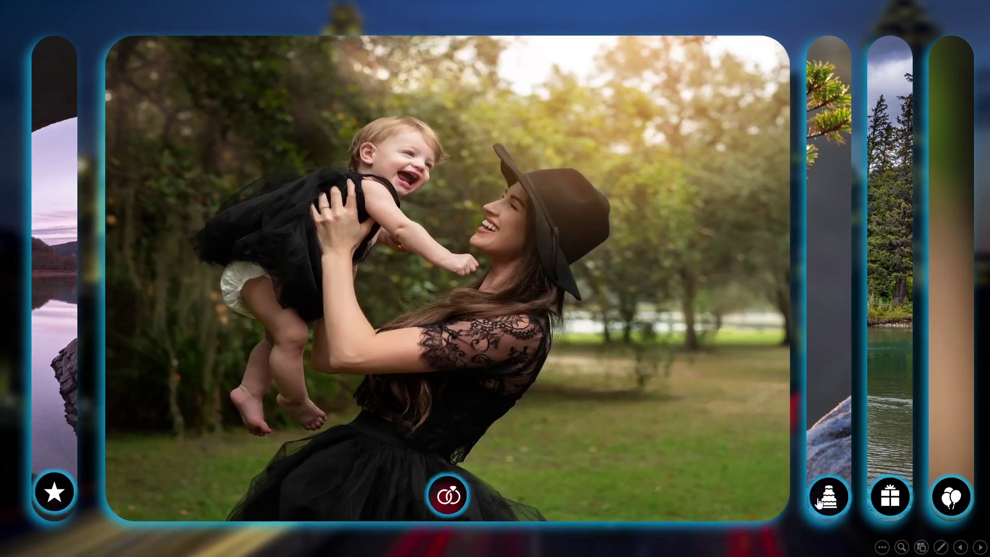
pyautogui.click(832, 499)
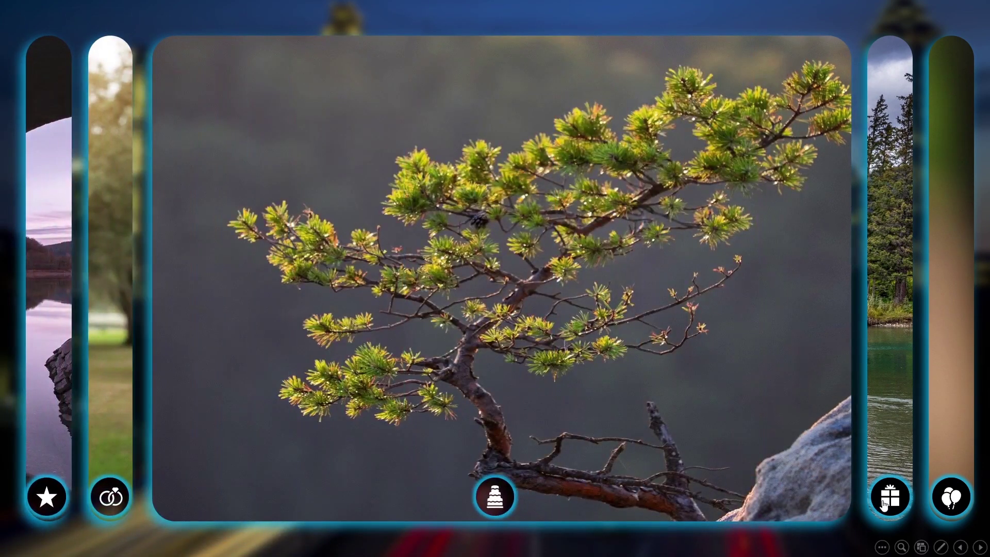
pyautogui.click(884, 499)
pyautogui.click(951, 496)
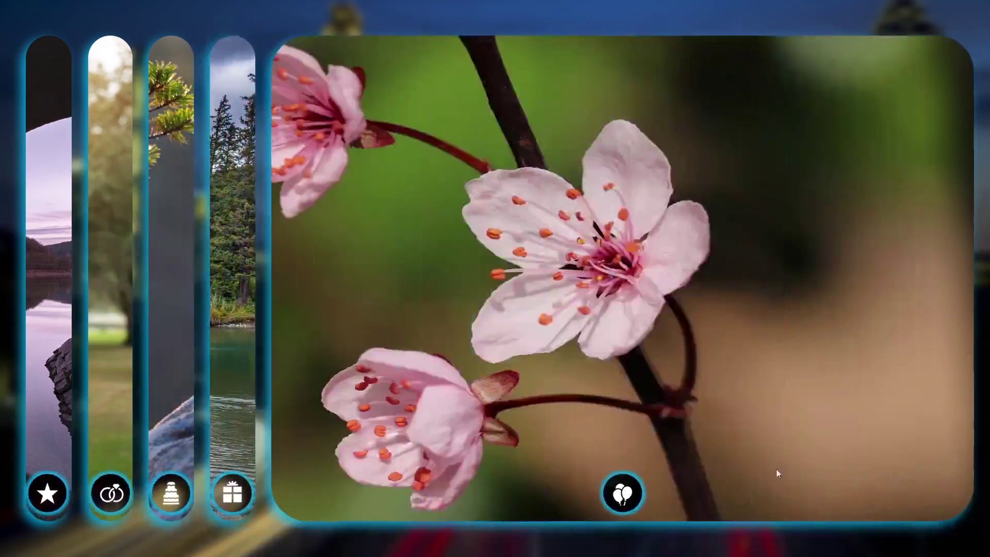
# Step: Jump between the bridge, bonsai, mother-and-baby and river-fishing photos to test the icon links, ending on river-fishing
pyautogui.click(54, 493)
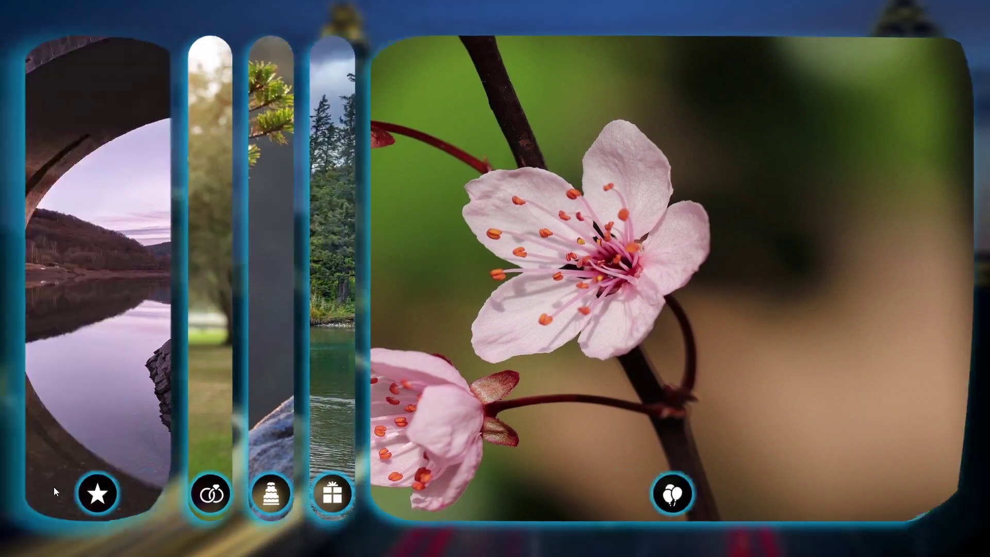
pyautogui.click(832, 498)
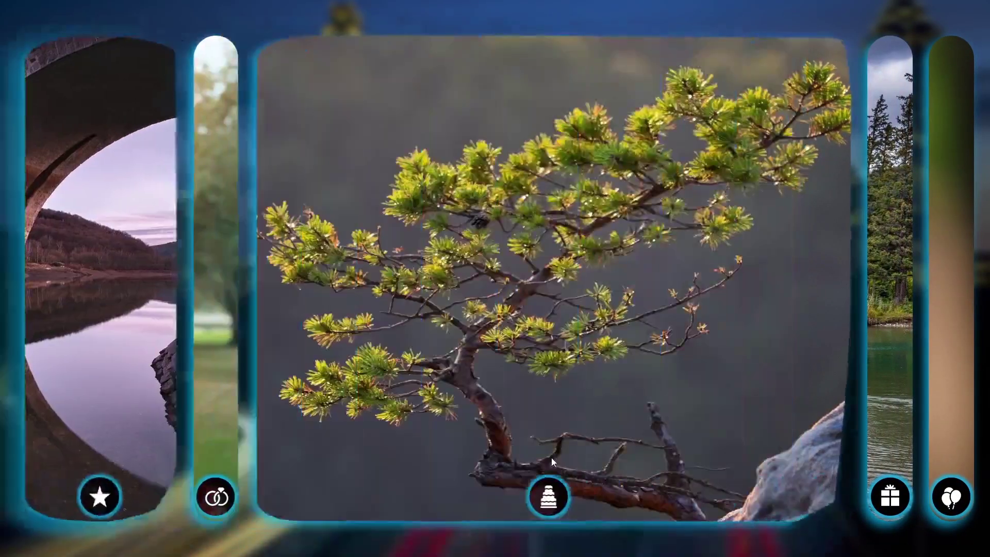
pyautogui.click(111, 496)
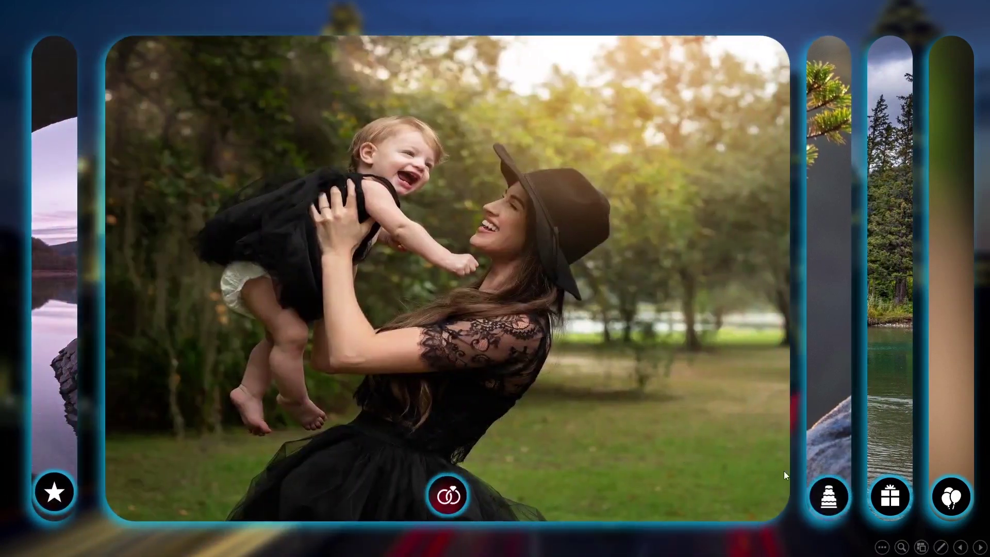
pyautogui.click(887, 497)
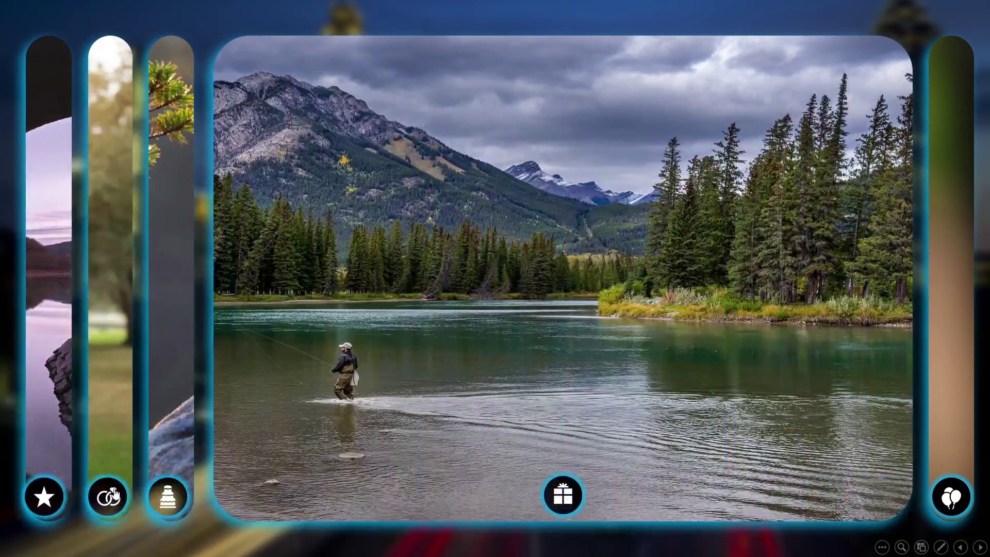
pyautogui.click(118, 496)
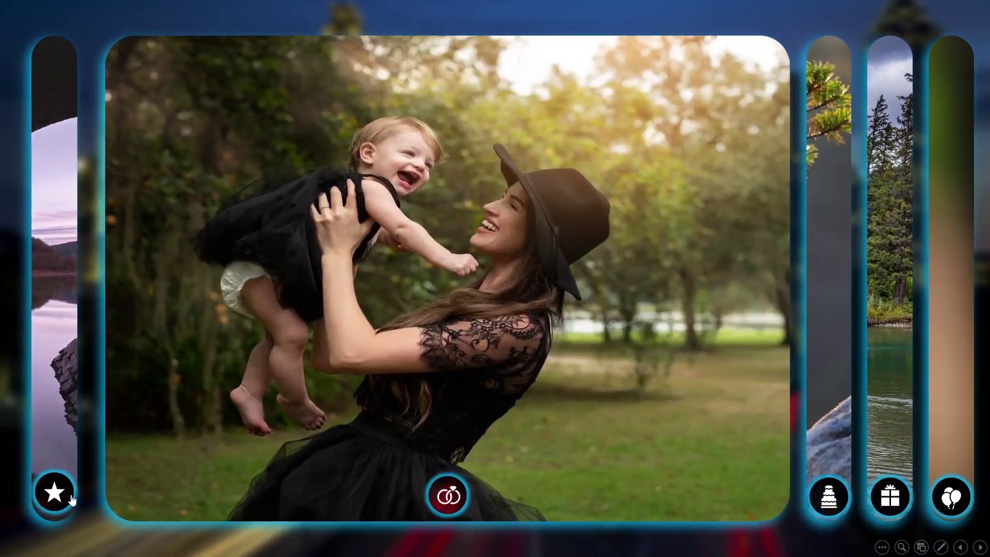
pyautogui.click(70, 497)
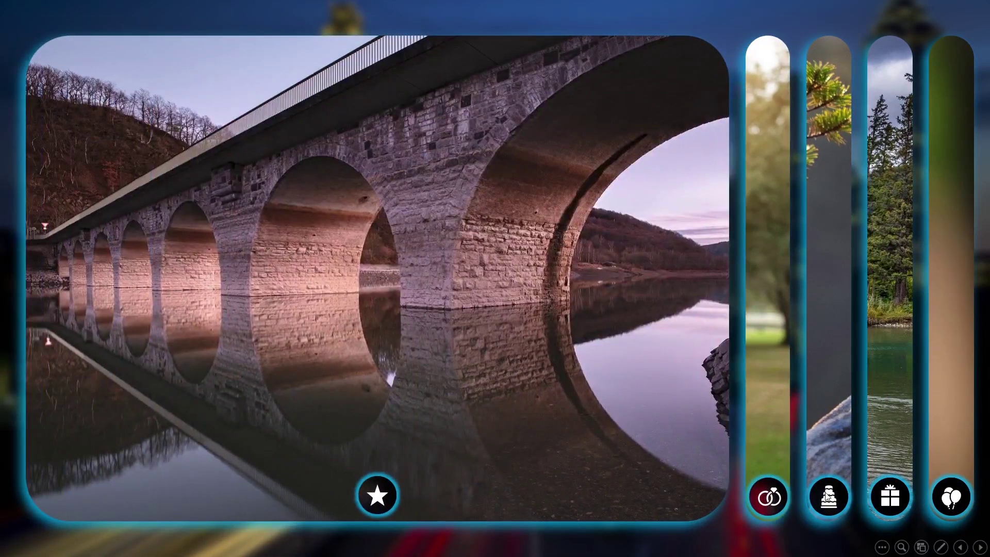
pyautogui.click(826, 496)
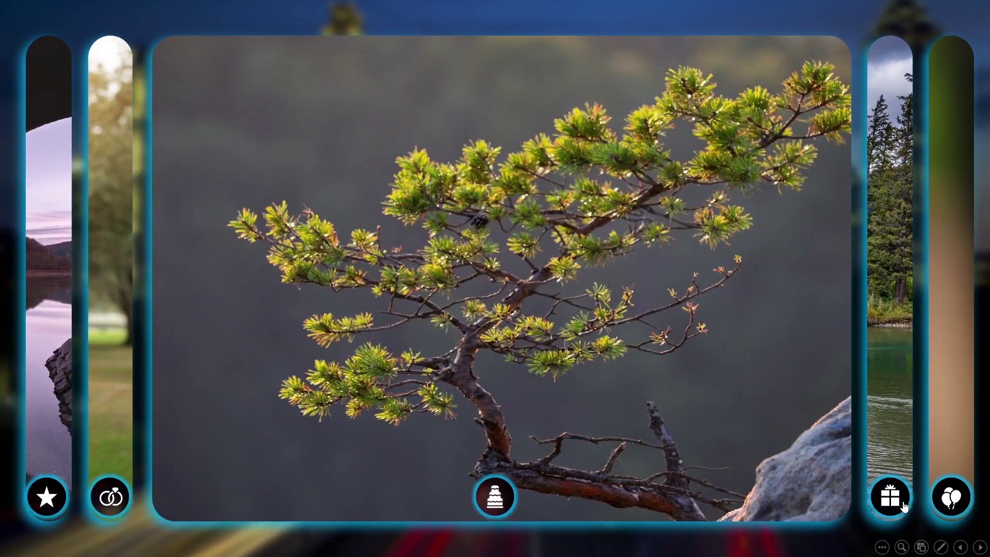
pyautogui.click(901, 502)
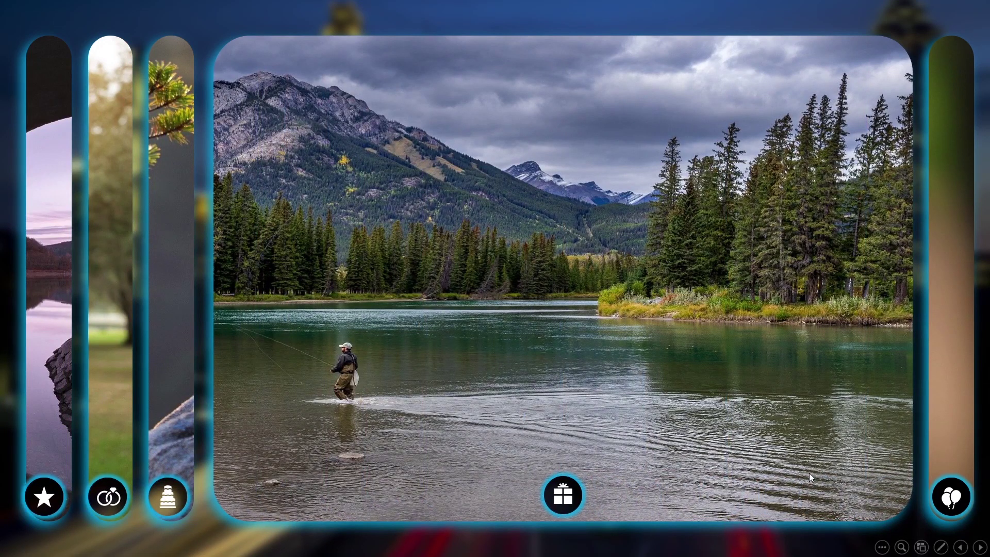
pyautogui.click(43, 500)
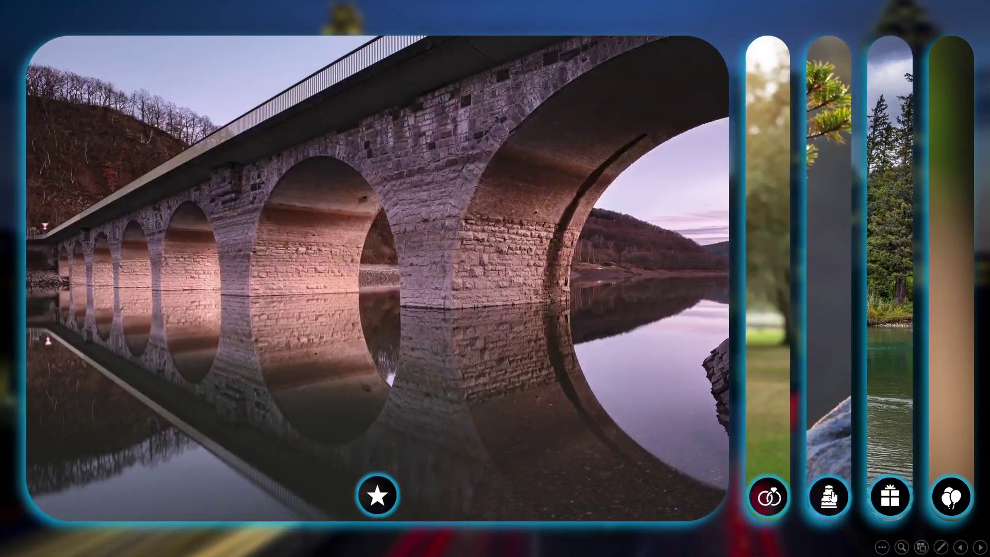
pyautogui.click(831, 496)
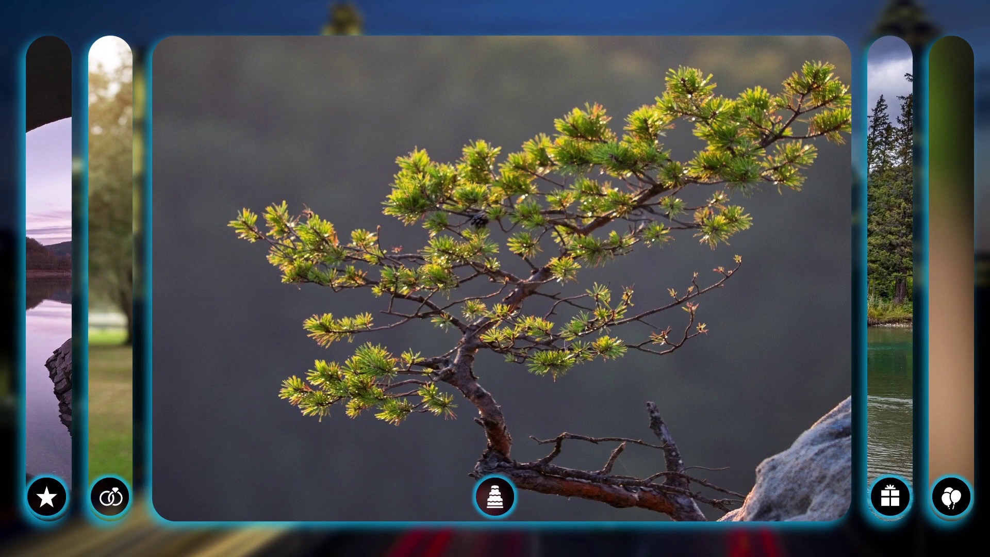
pyautogui.click(111, 498)
pyautogui.click(51, 493)
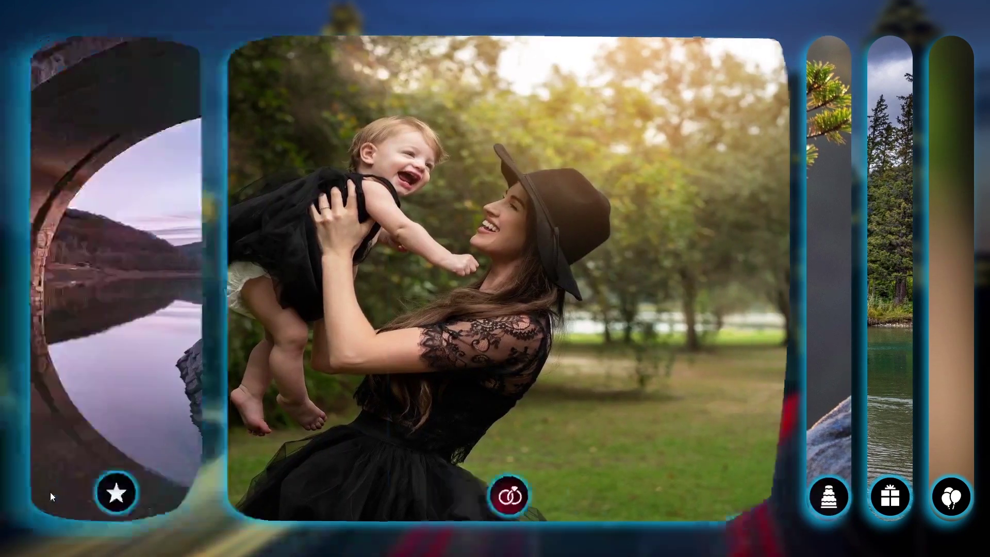